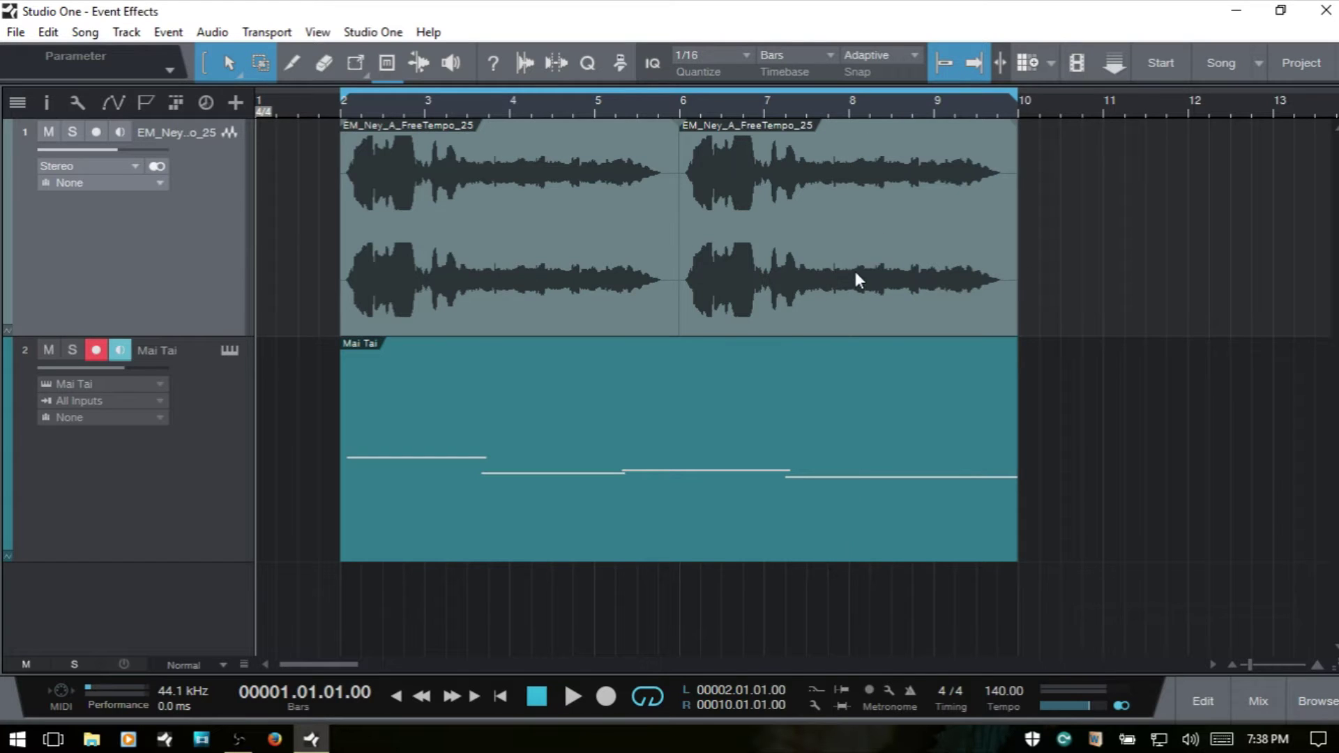
Compare the two split EM_Ney vocal events and the Mai Tai part by selecting each in turn
click(872, 286)
click(554, 306)
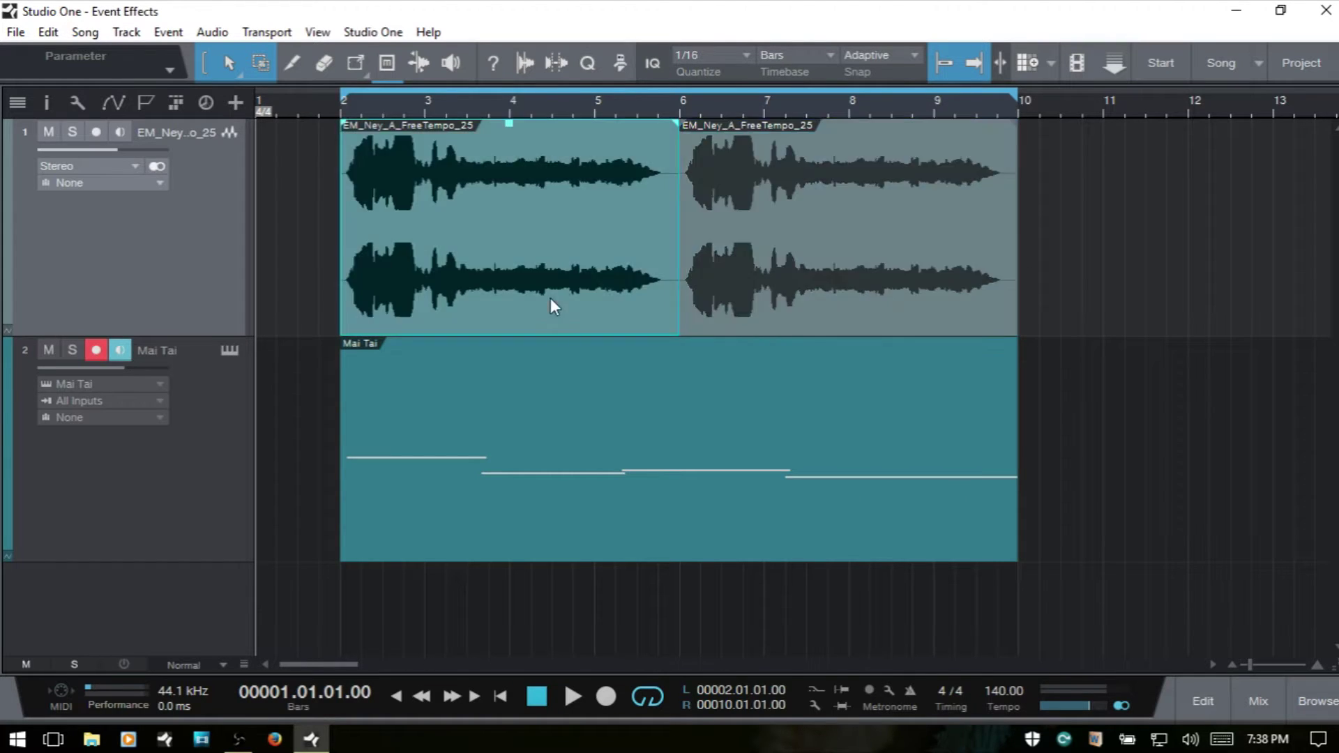
click(785, 298)
click(540, 303)
click(809, 535)
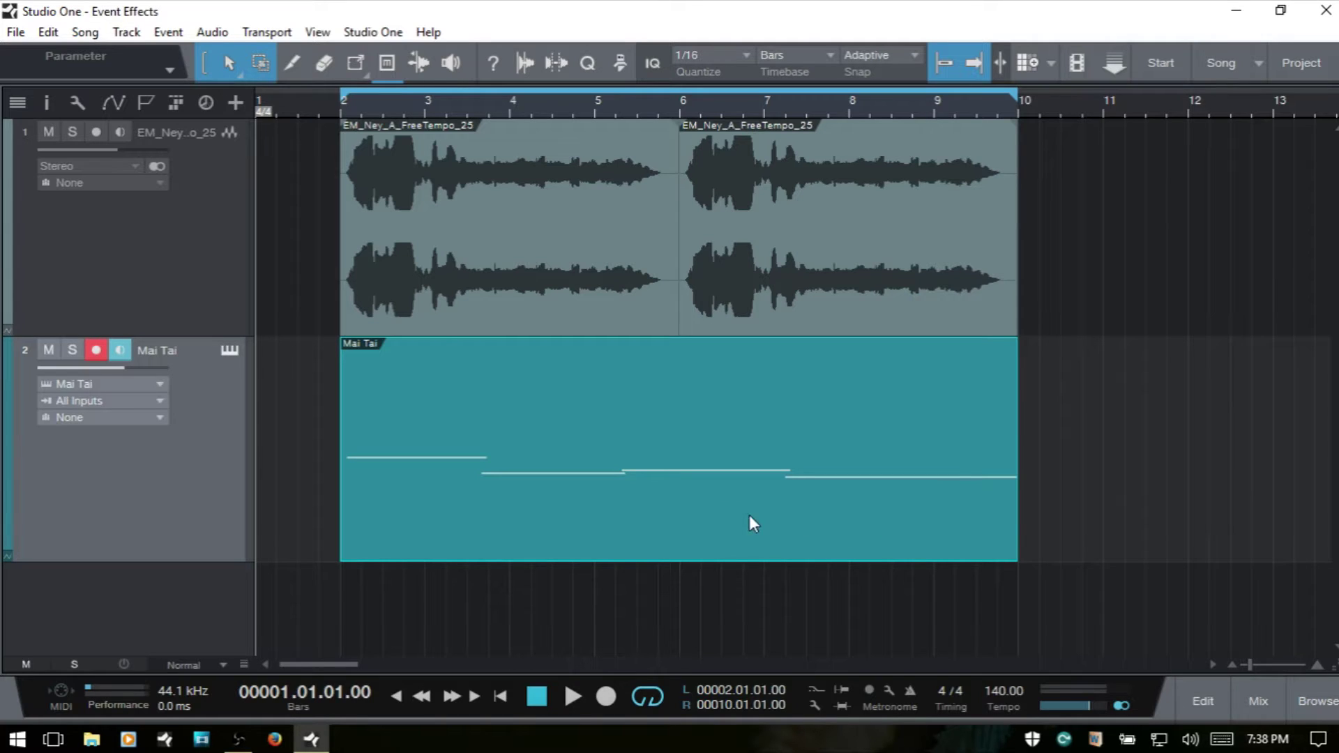
click(852, 317)
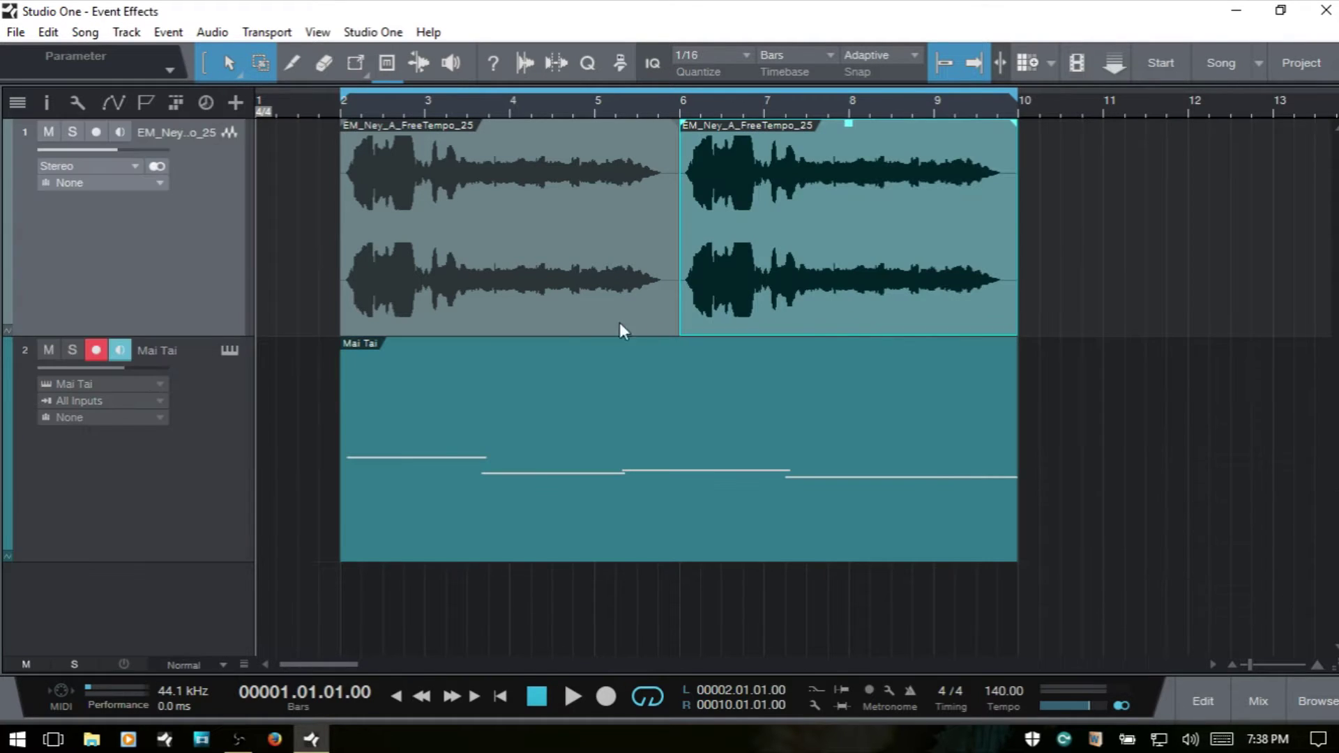
click(514, 309)
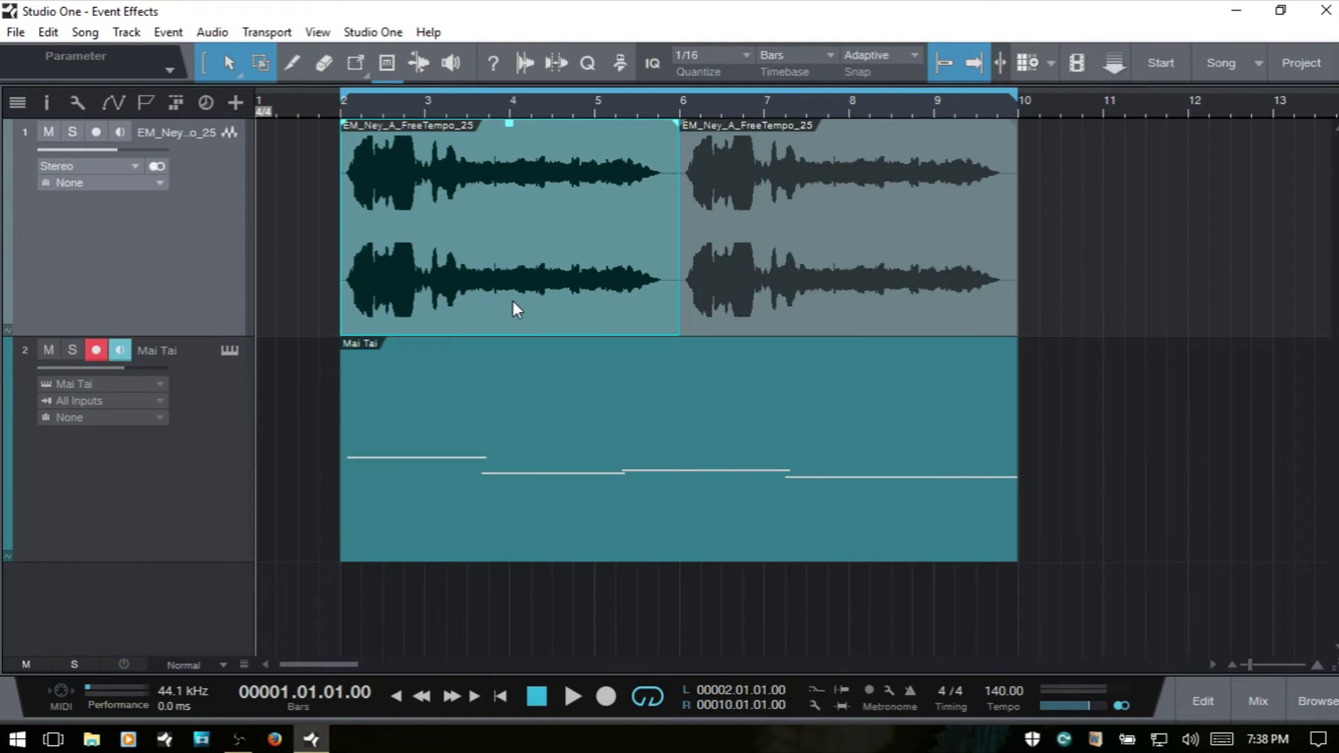
click(790, 320)
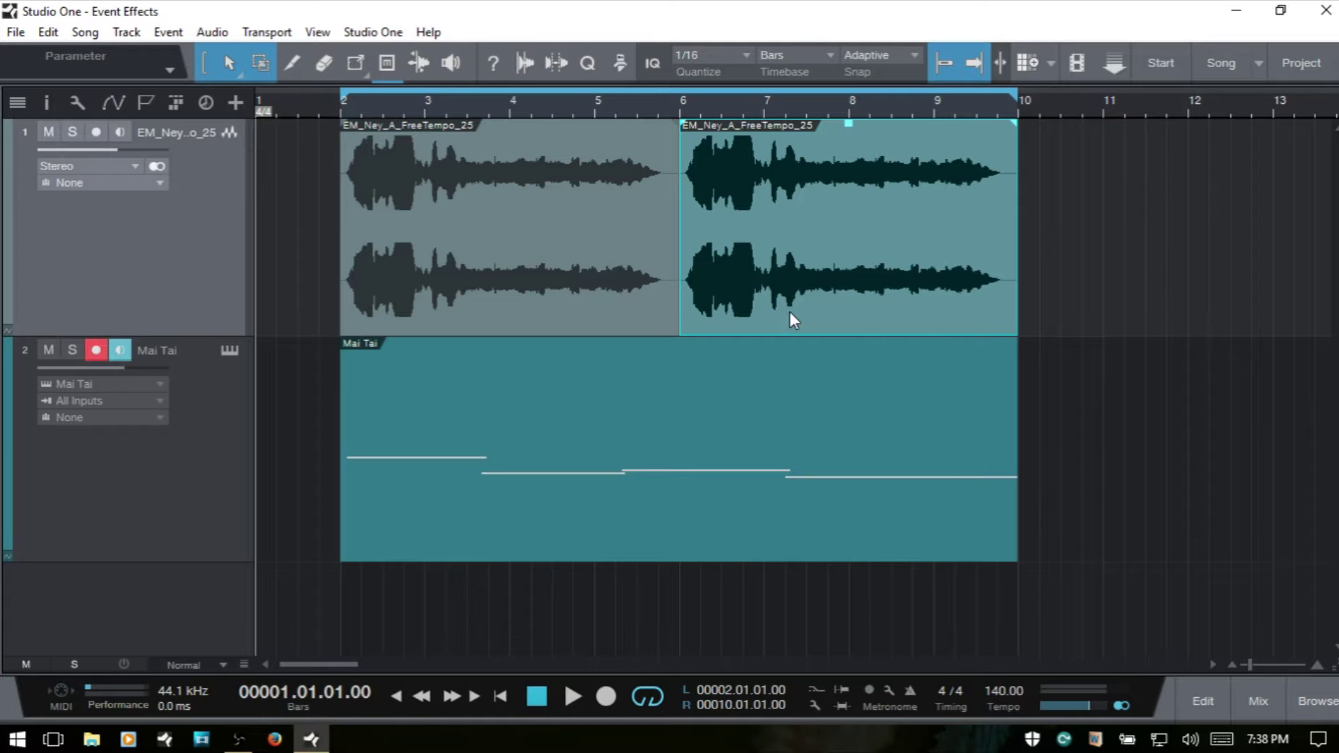
key(F5)
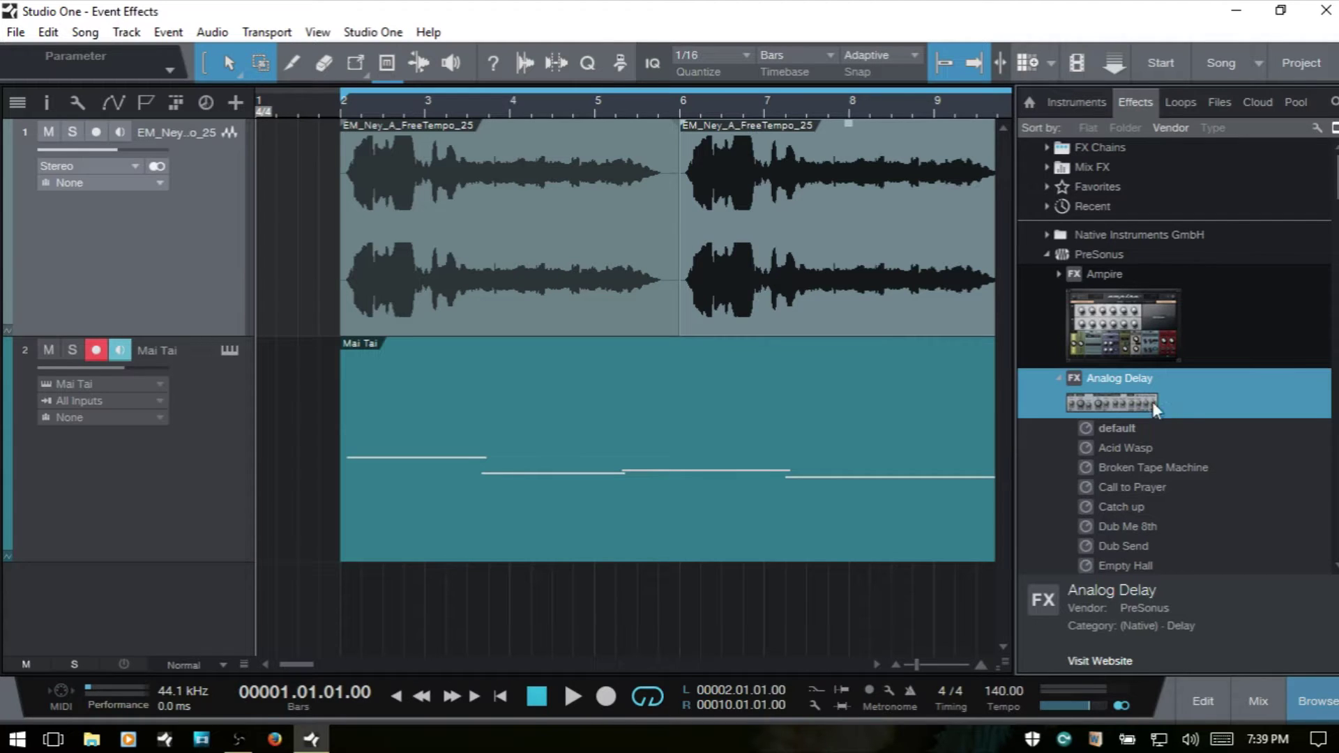
click(311, 112)
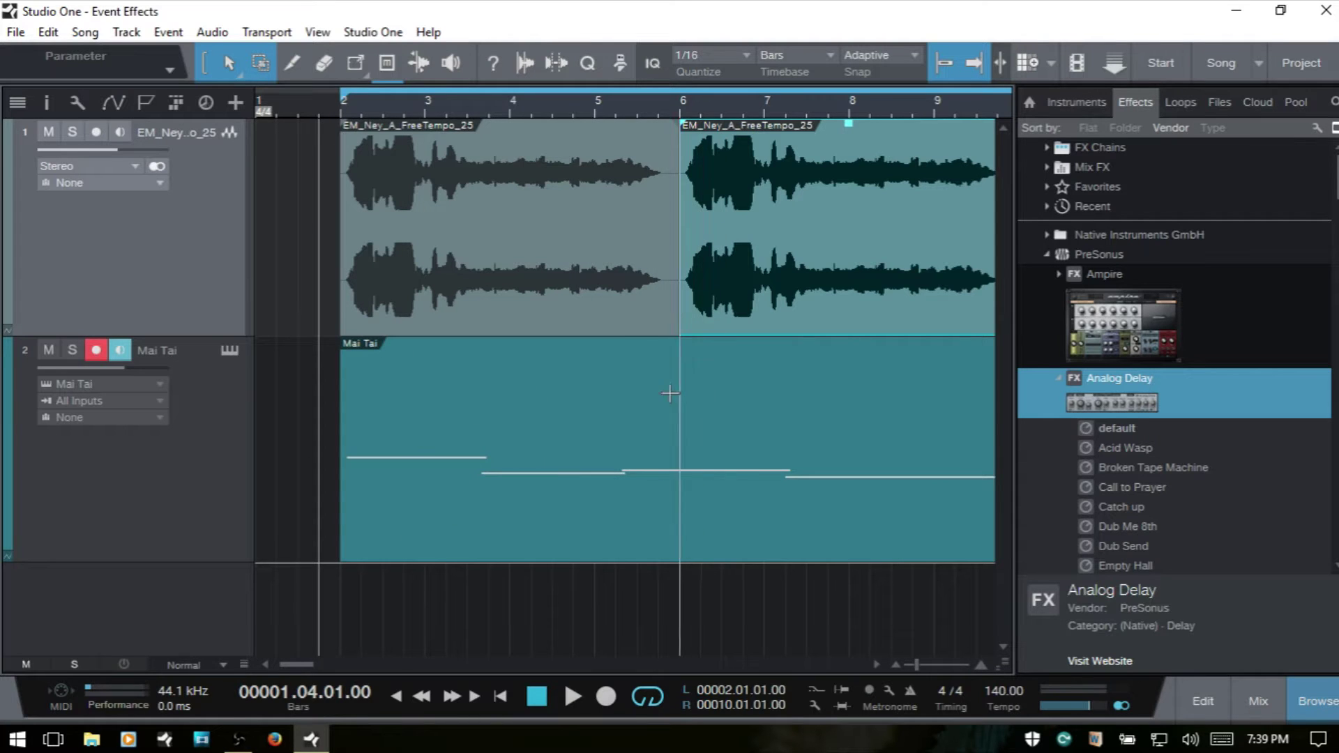
key(space)
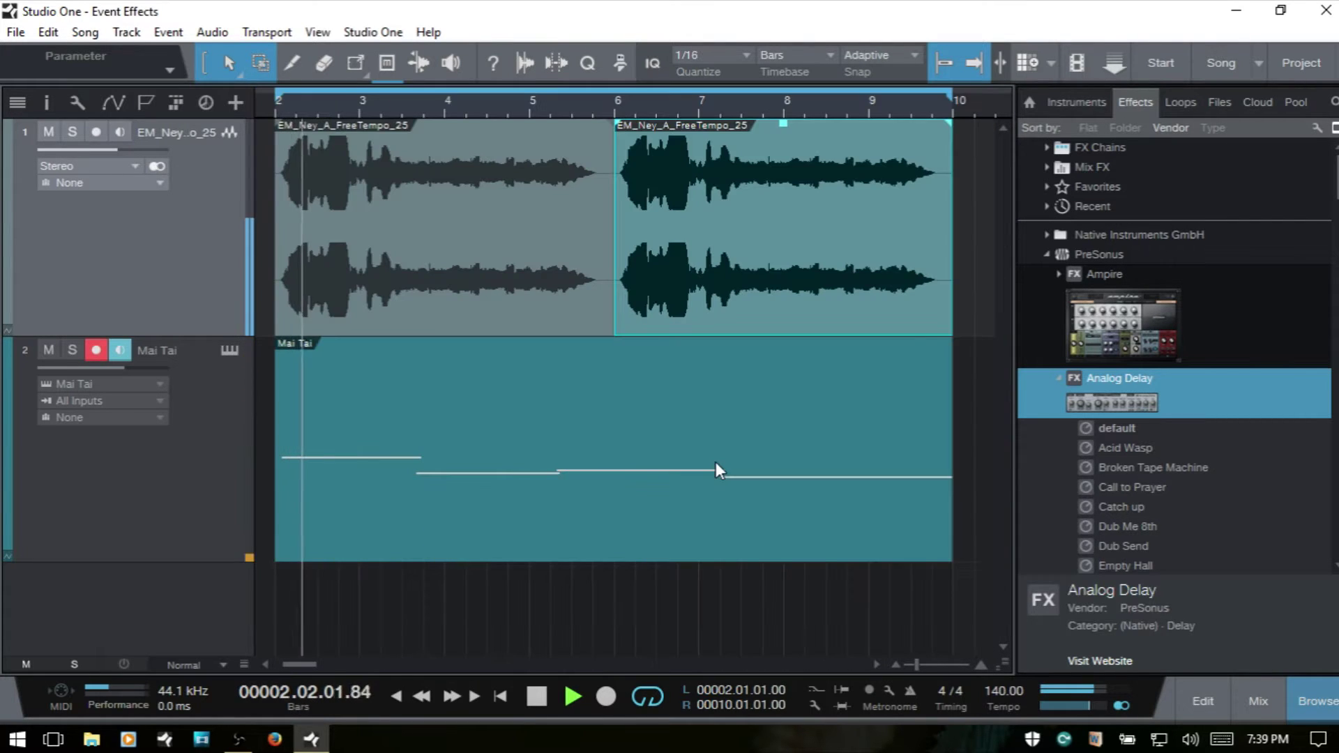
key(space)
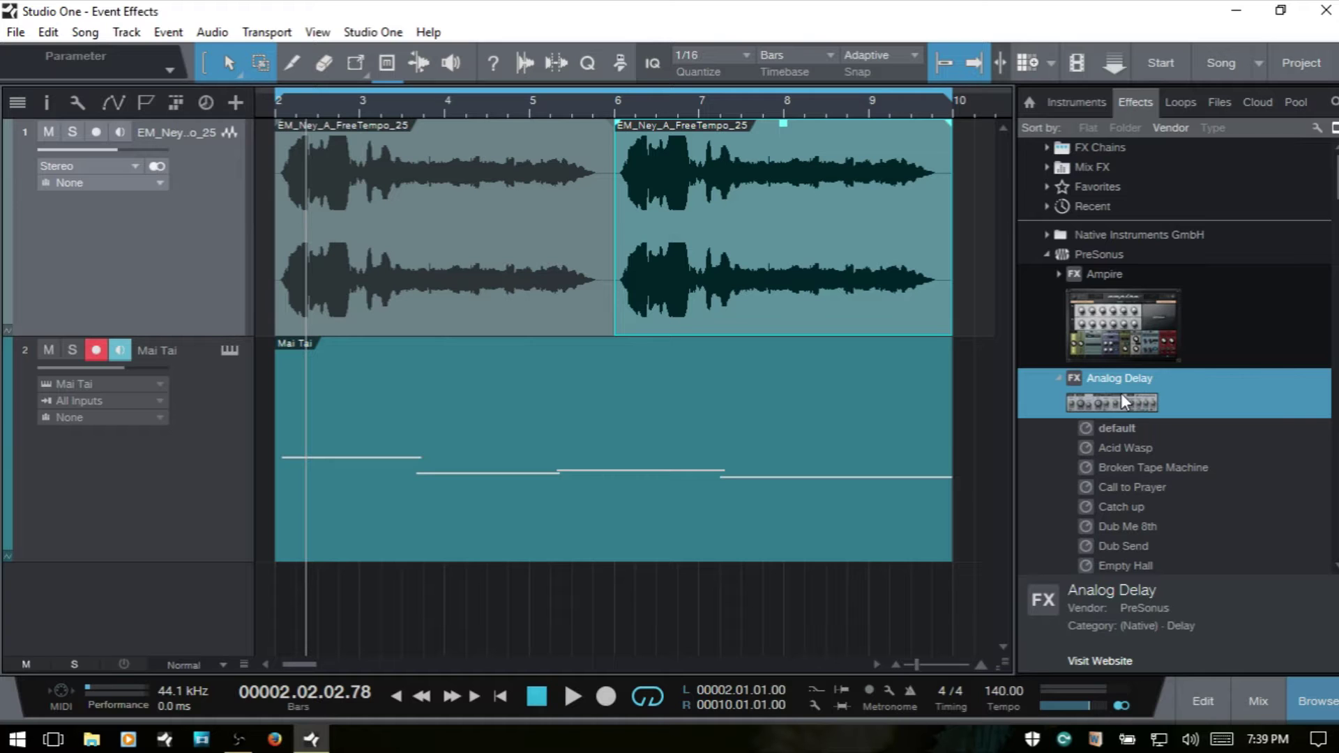
Drop Analog Delay from the Browser onto the vocal track's channel and close its plugin window
drag(1127, 391, 606, 234)
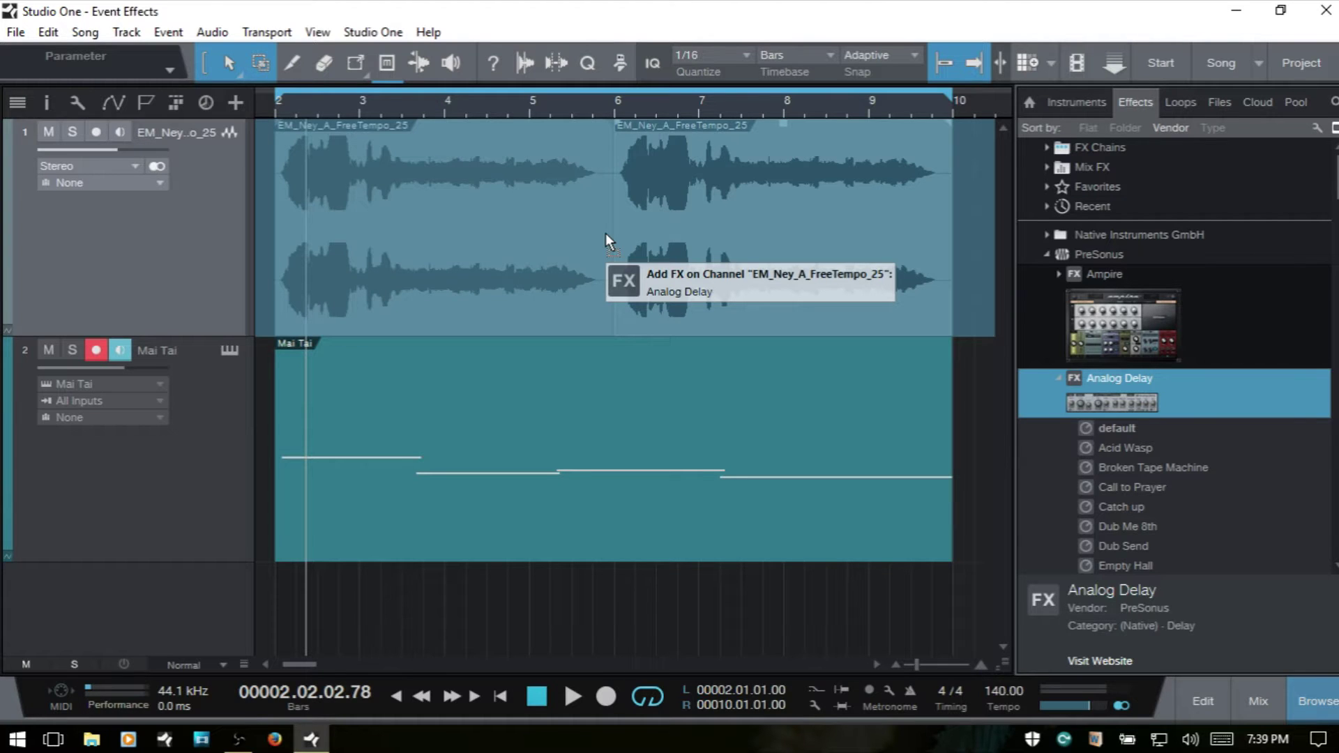
drag(606, 233, 606, 233)
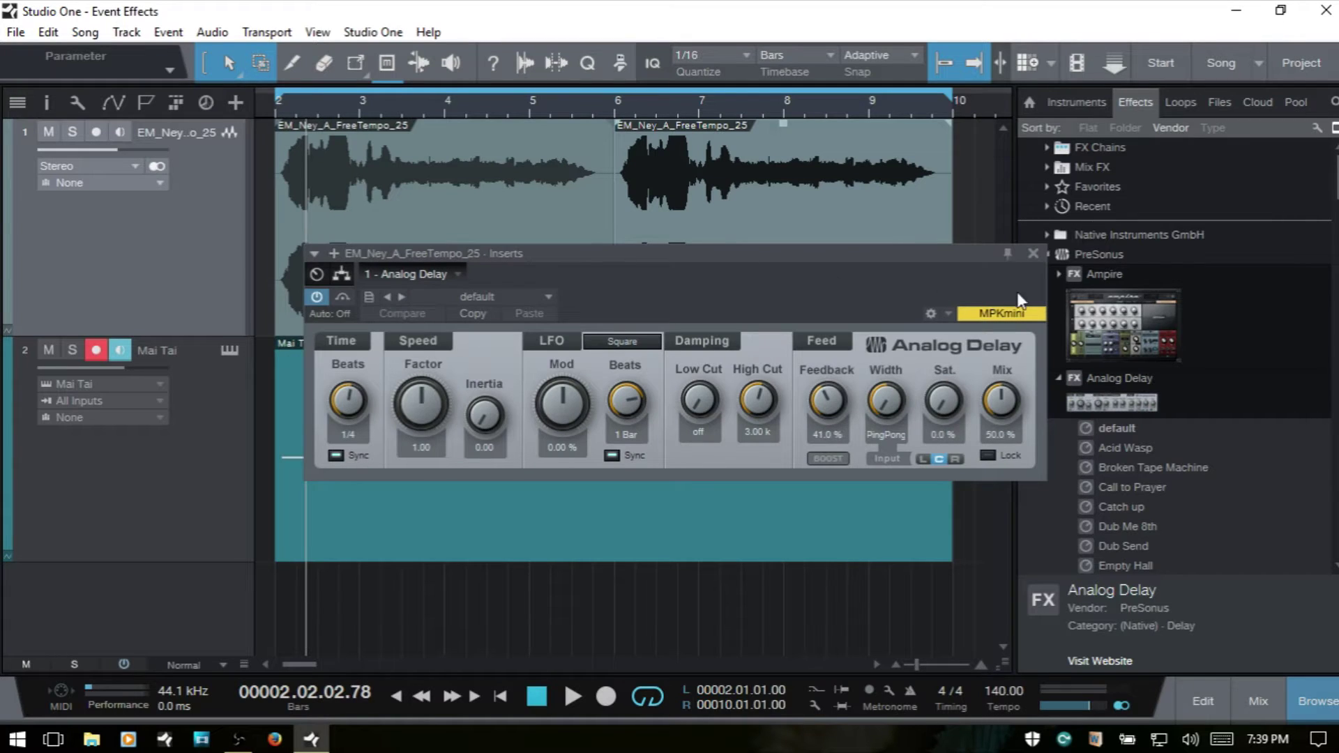
click(1033, 253)
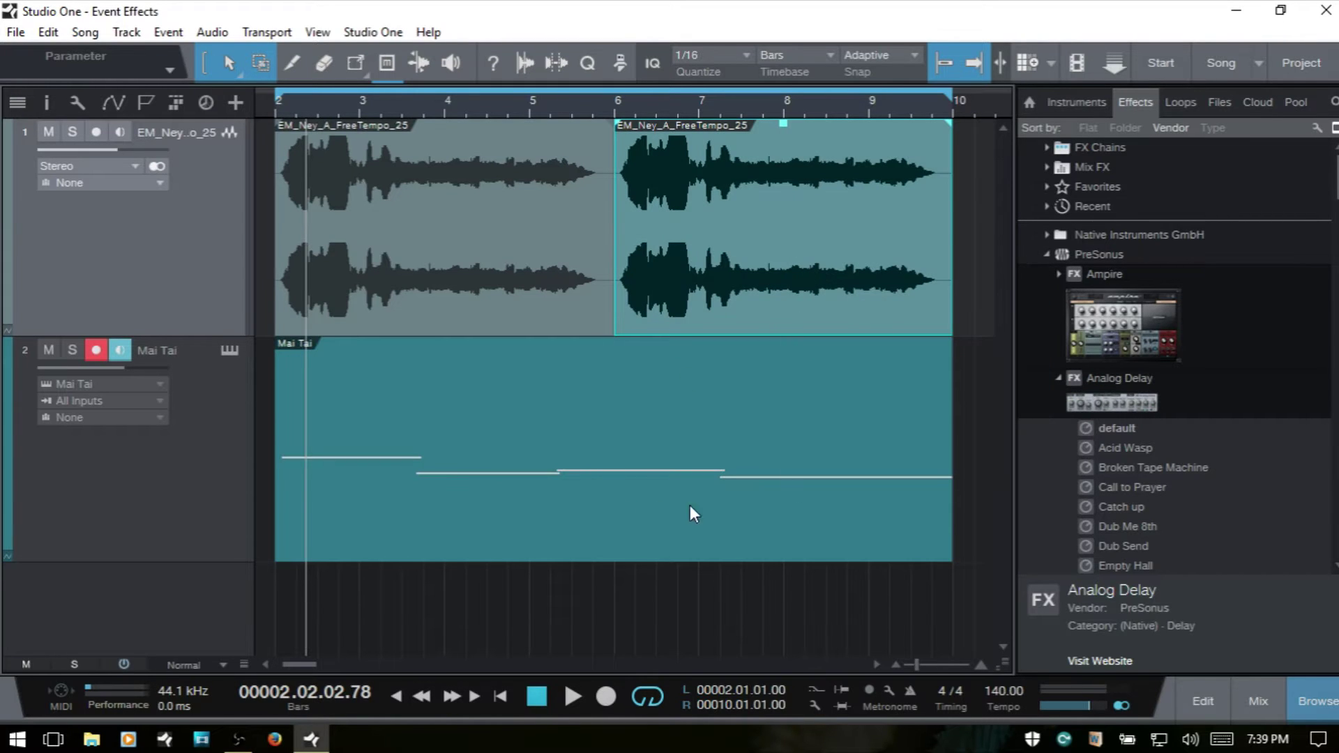
Play back to hear the delay, stop, then hide the Browser
key(space)
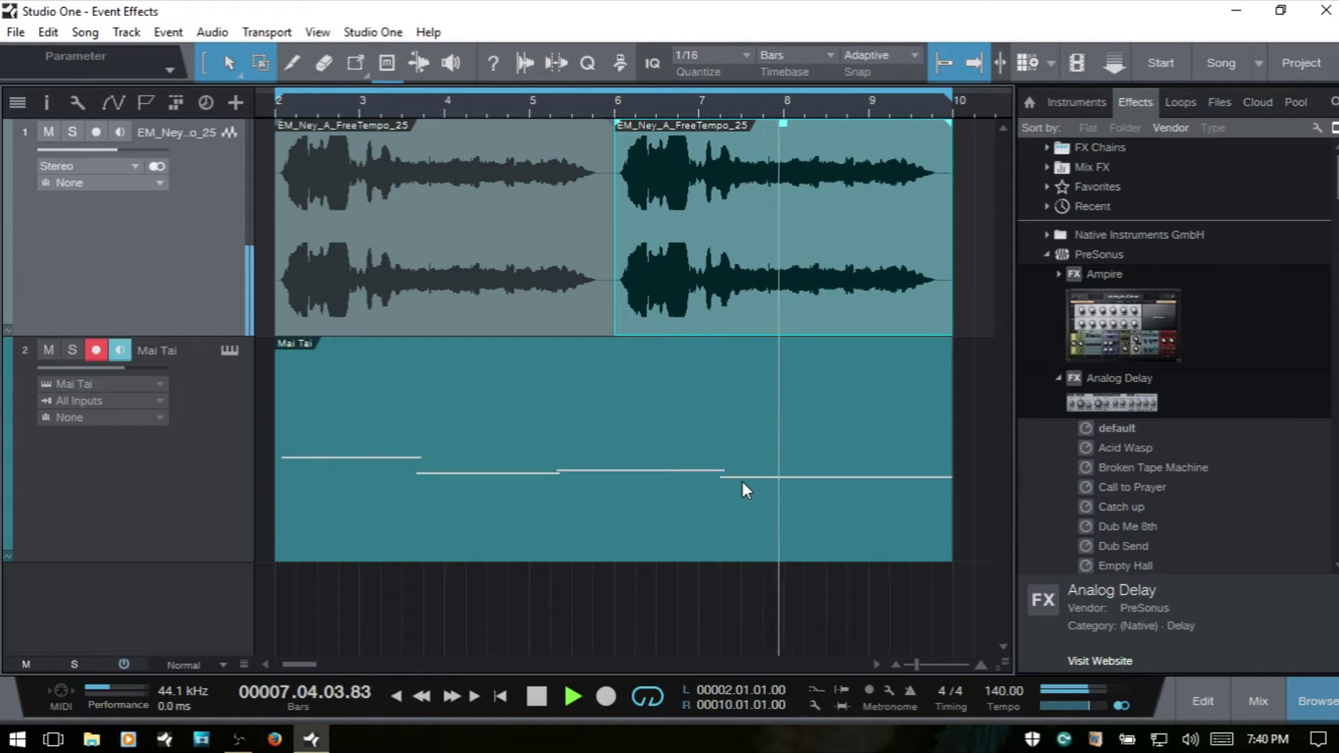
key(space)
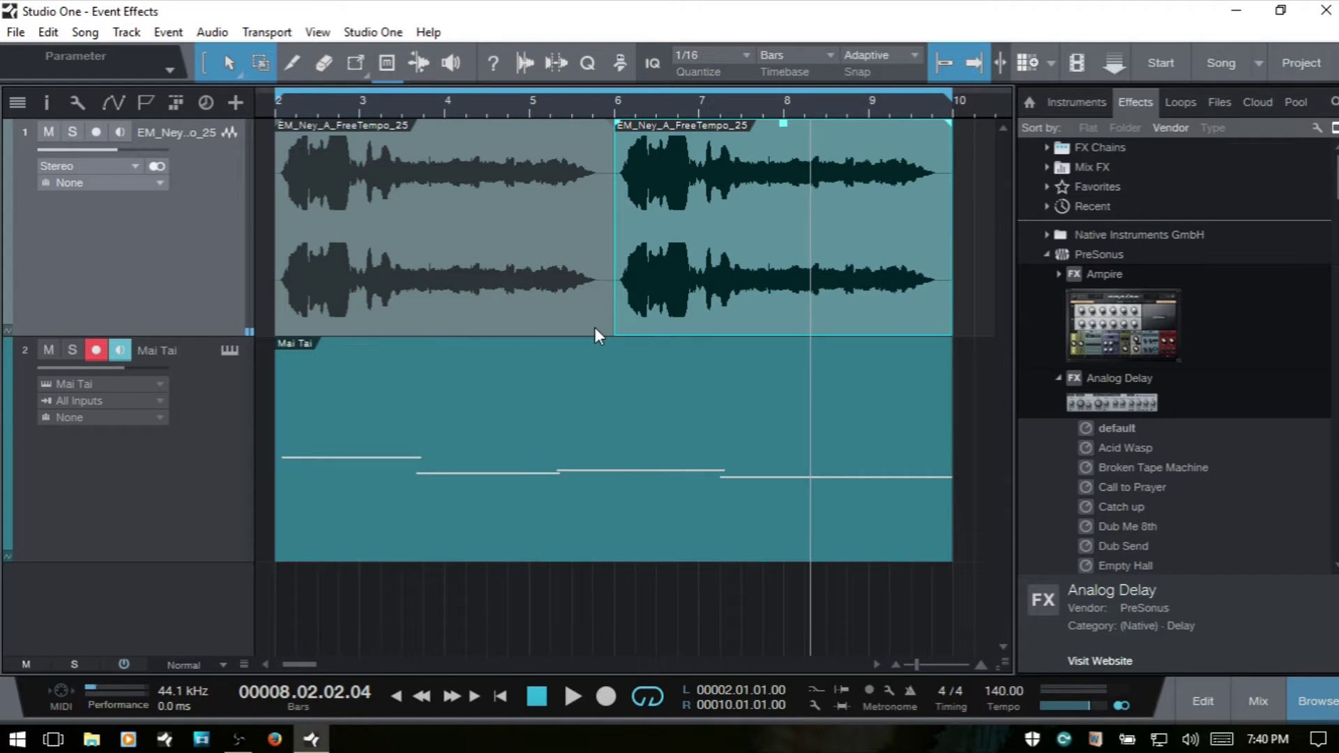
key(F5)
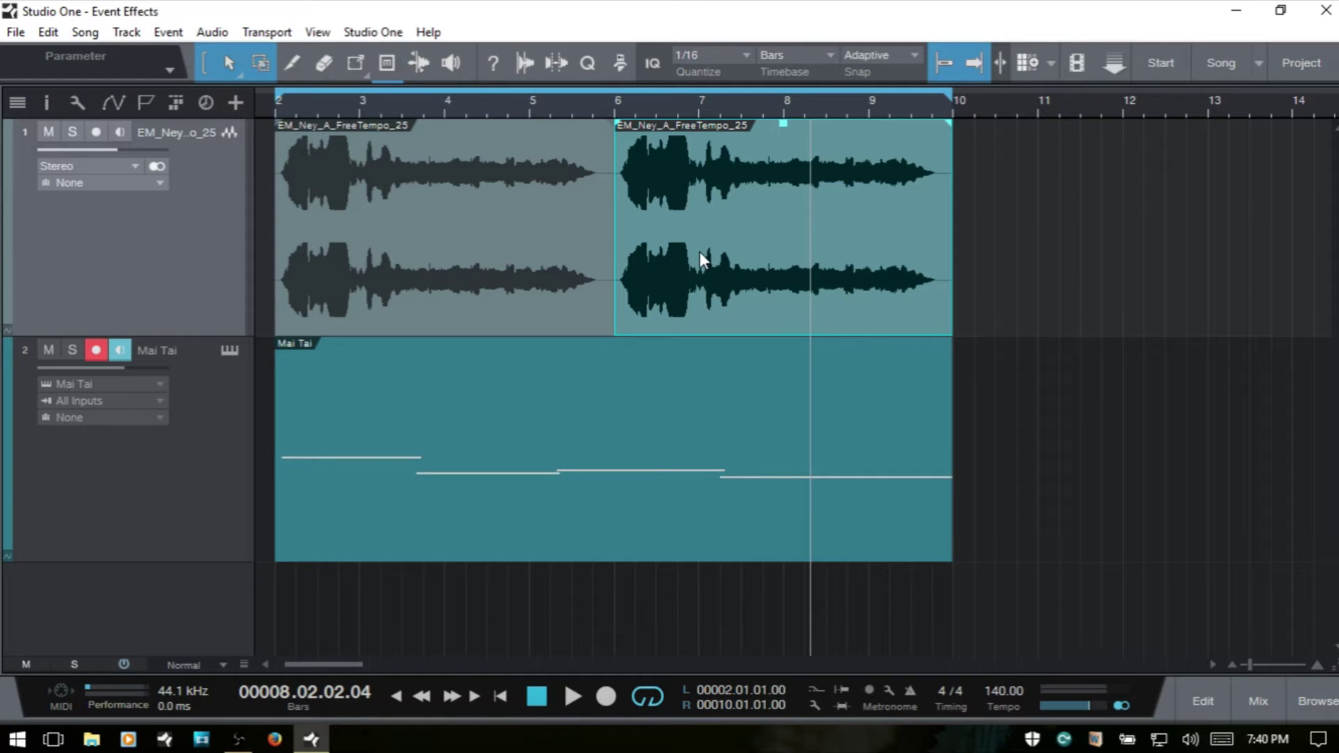
In the Console, remove the Analog Delay insert from the EM_Ney channel strip, then close the Console
key(F3)
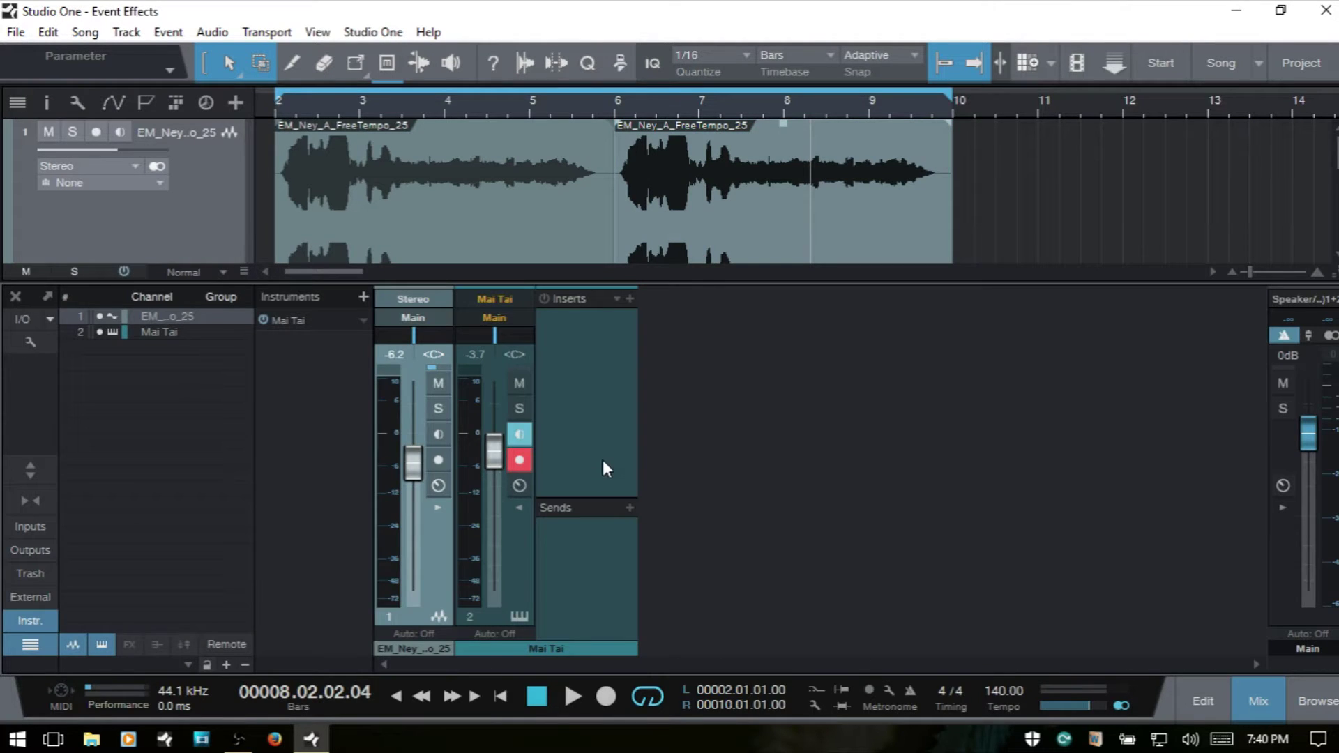
click(523, 508)
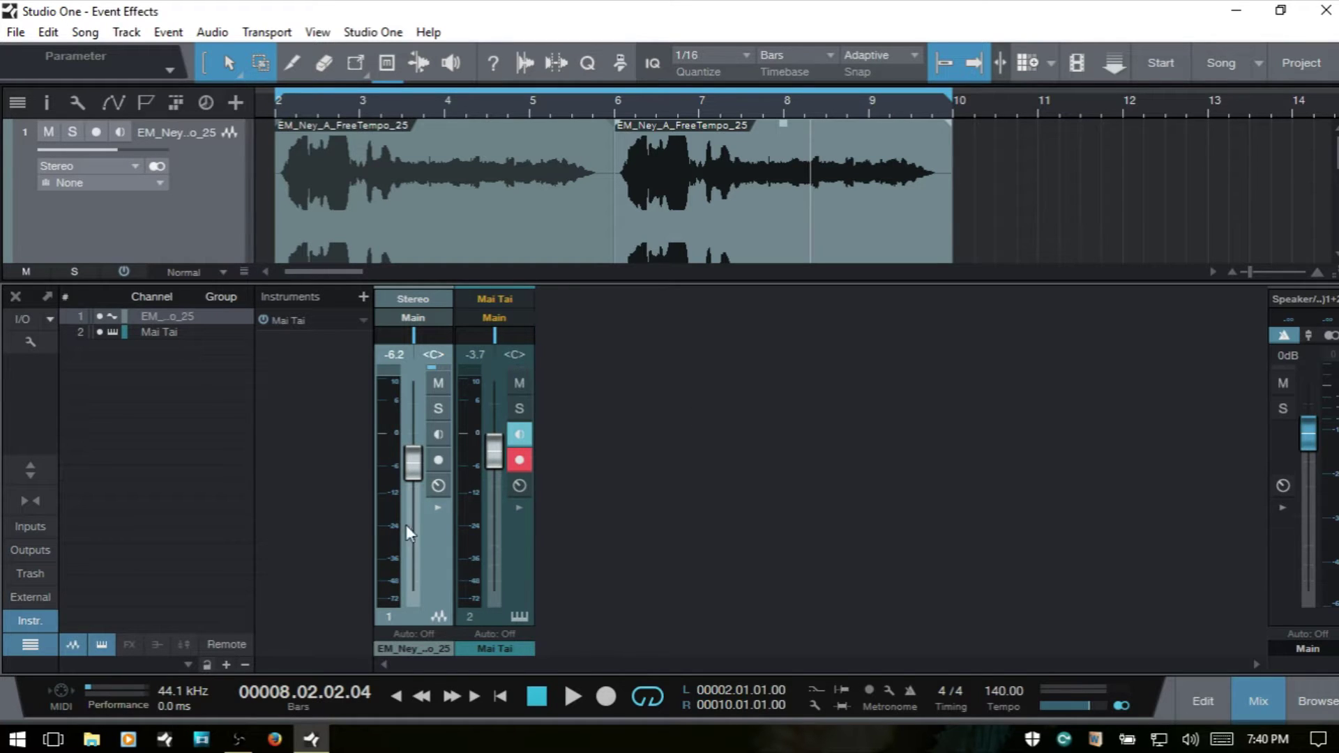
click(437, 507)
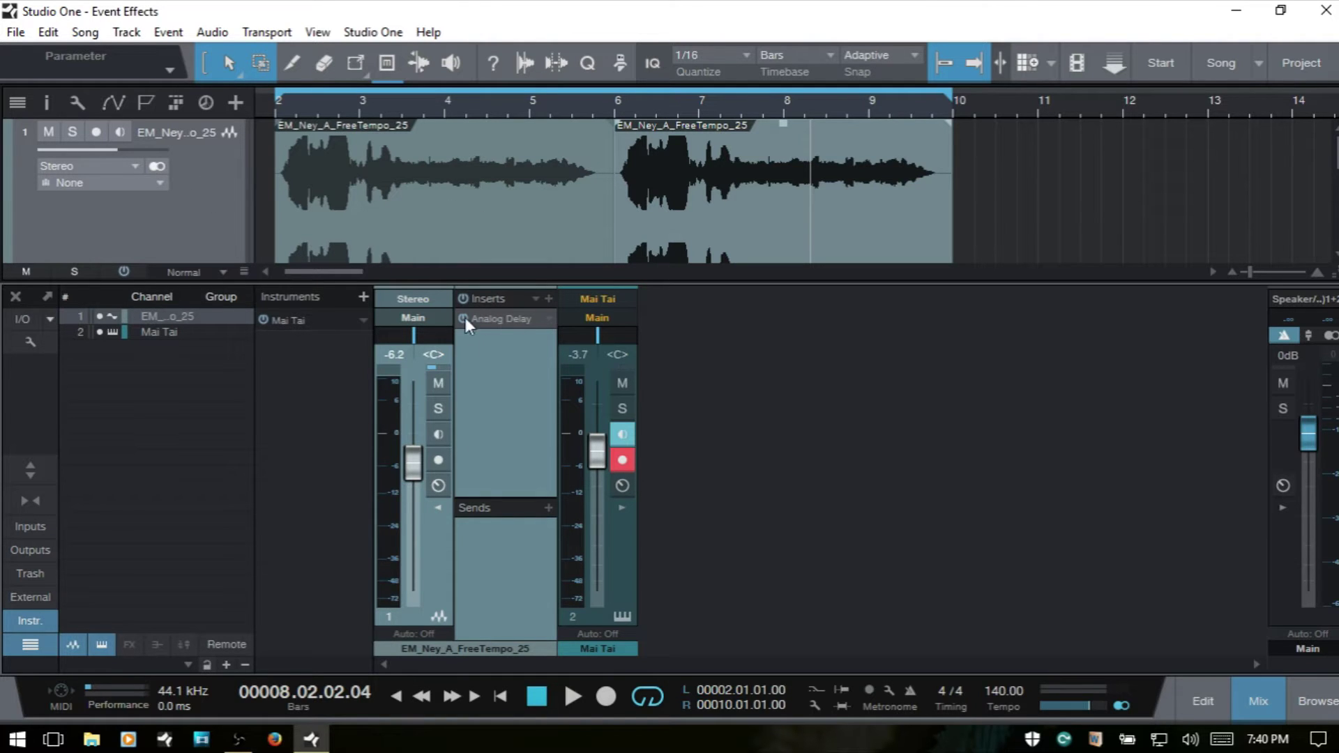
click(549, 317)
click(585, 554)
click(440, 508)
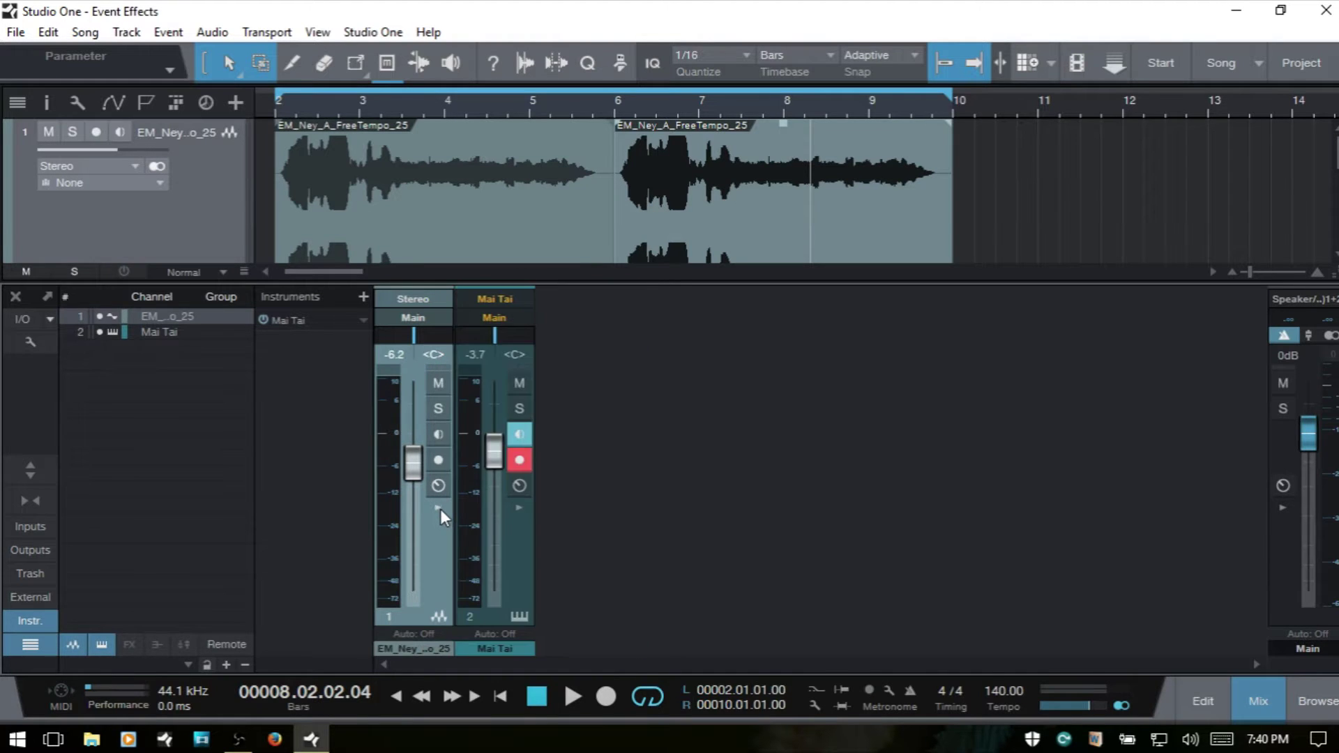
key(F3)
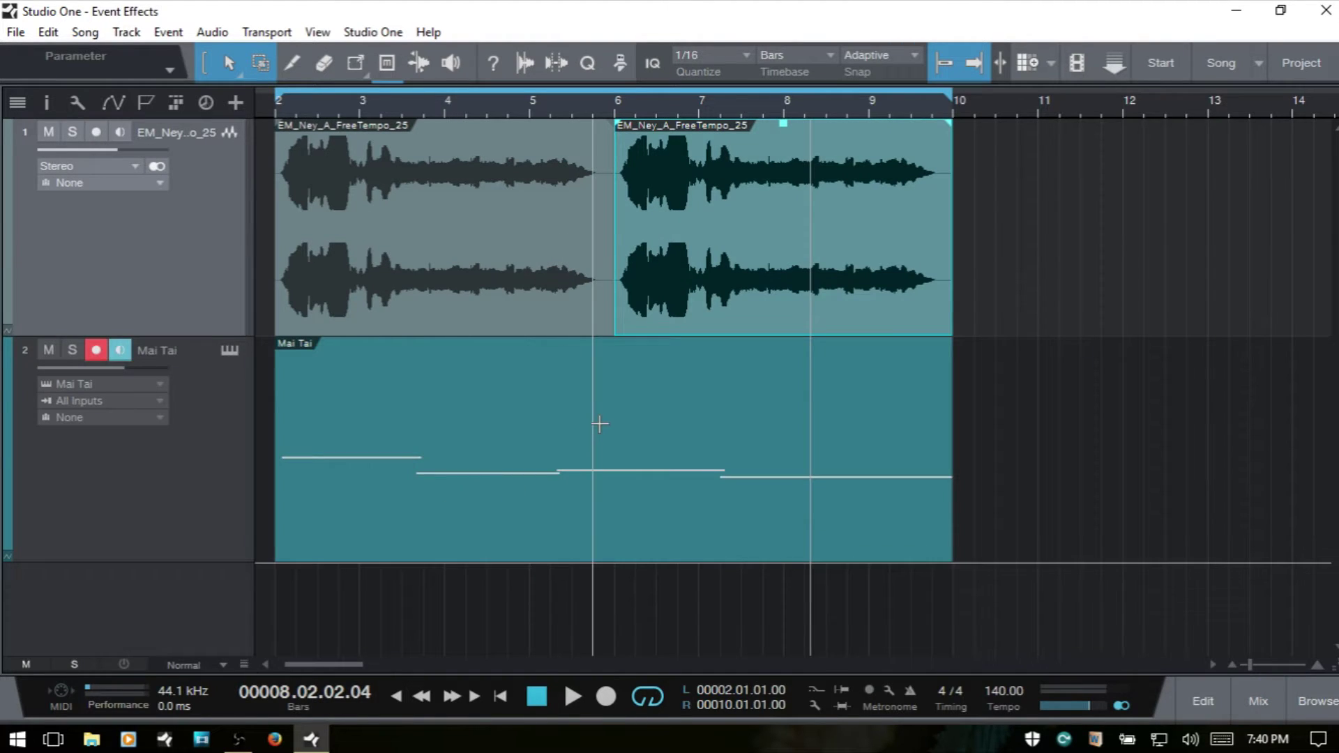
Drag Analog Delay onto the second EM_Ney event as an event effect and close its window
key(F5)
drag(1201, 394, 785, 302)
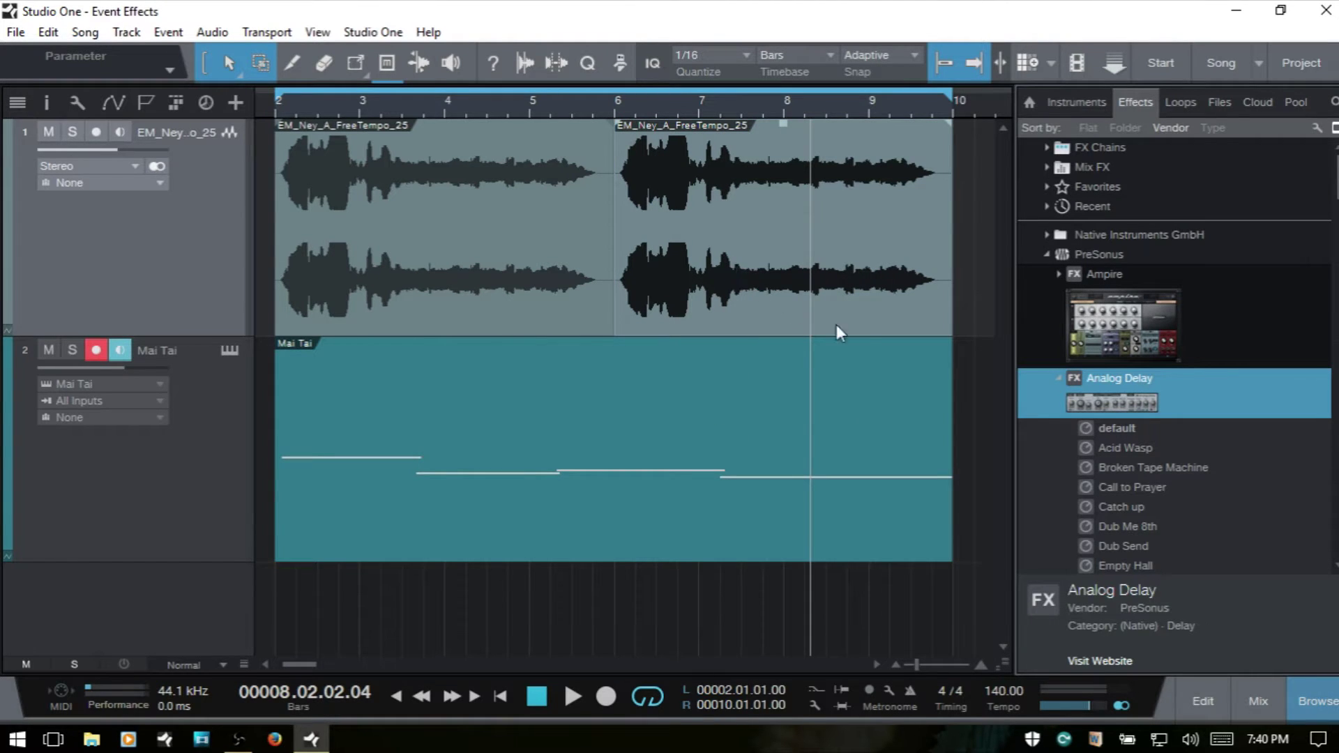
click(758, 270)
click(1132, 403)
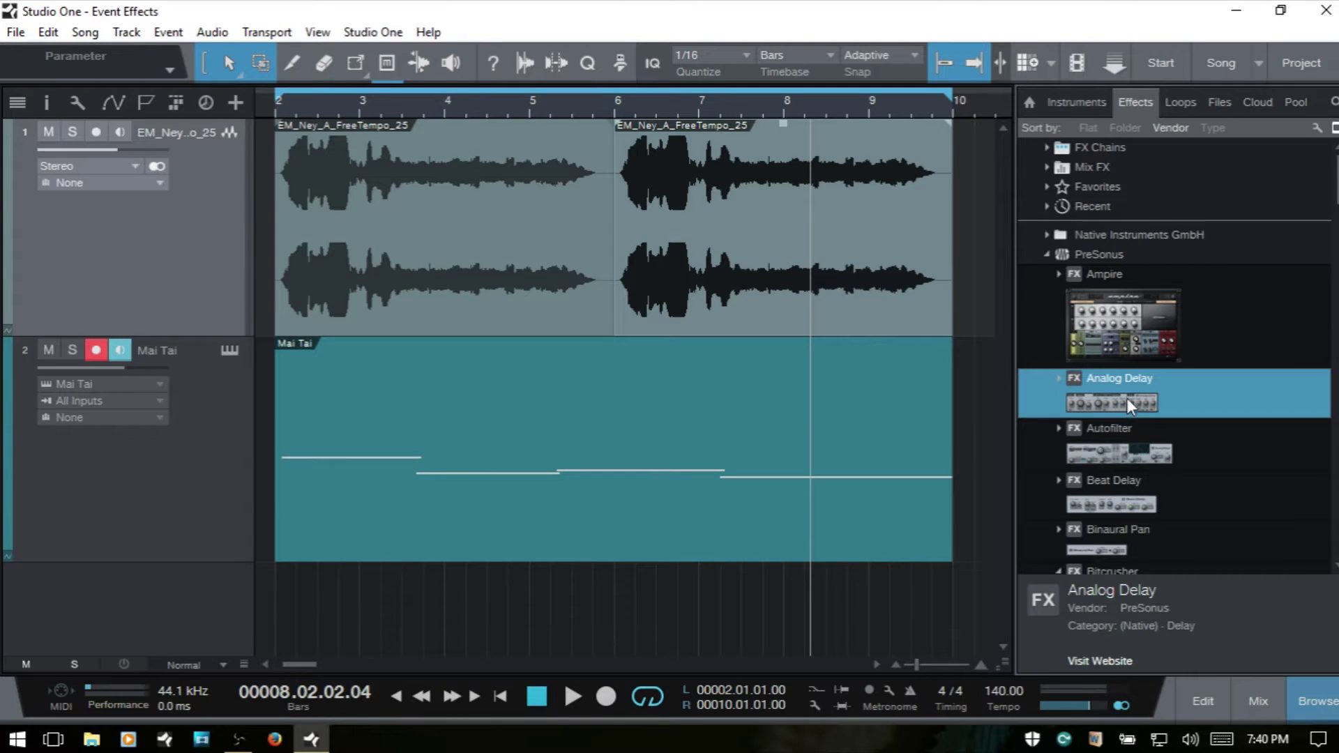
drag(1127, 396, 806, 276)
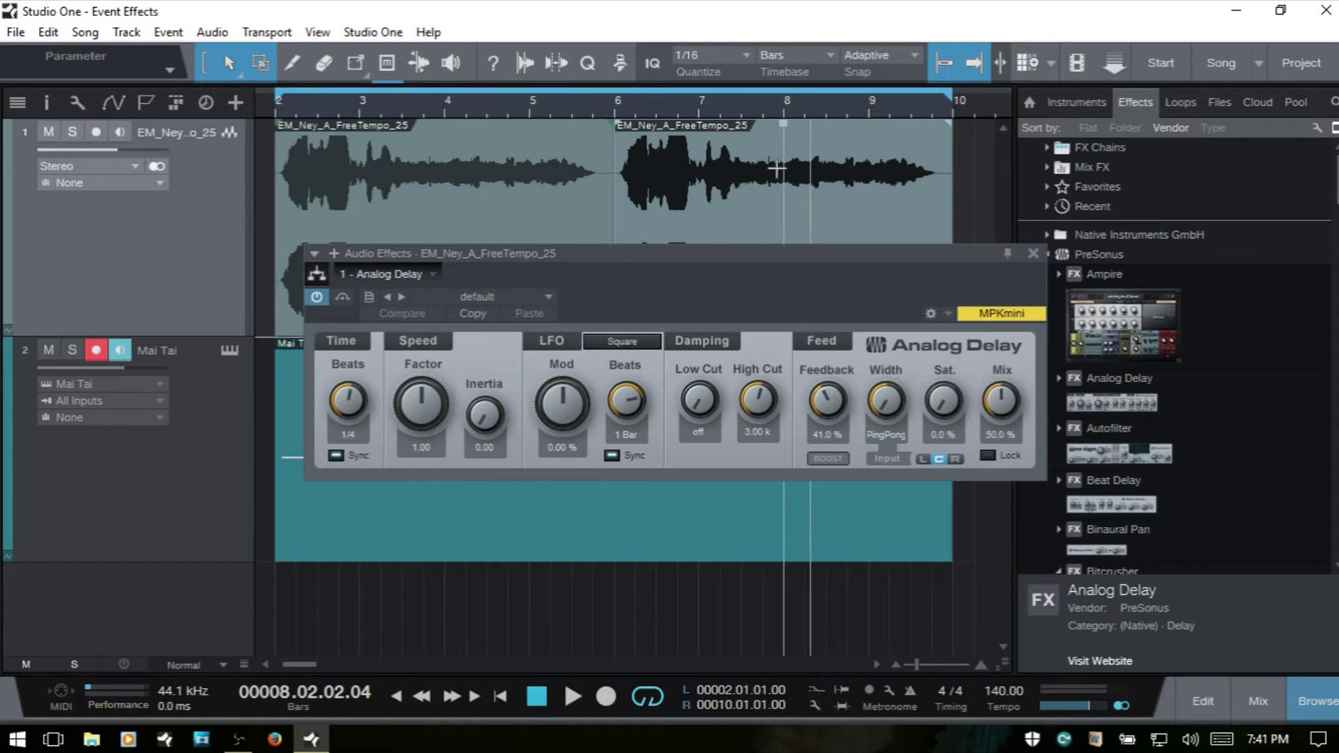
click(1031, 254)
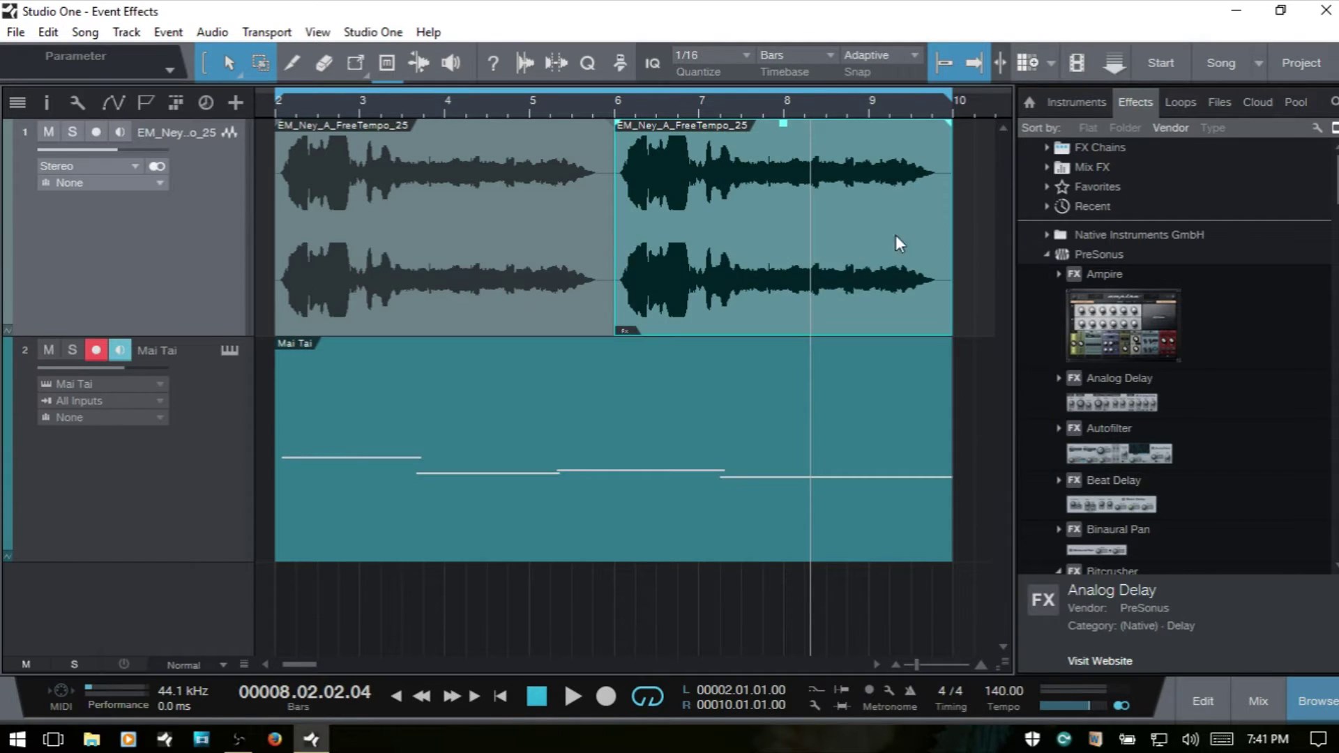
click(318, 102)
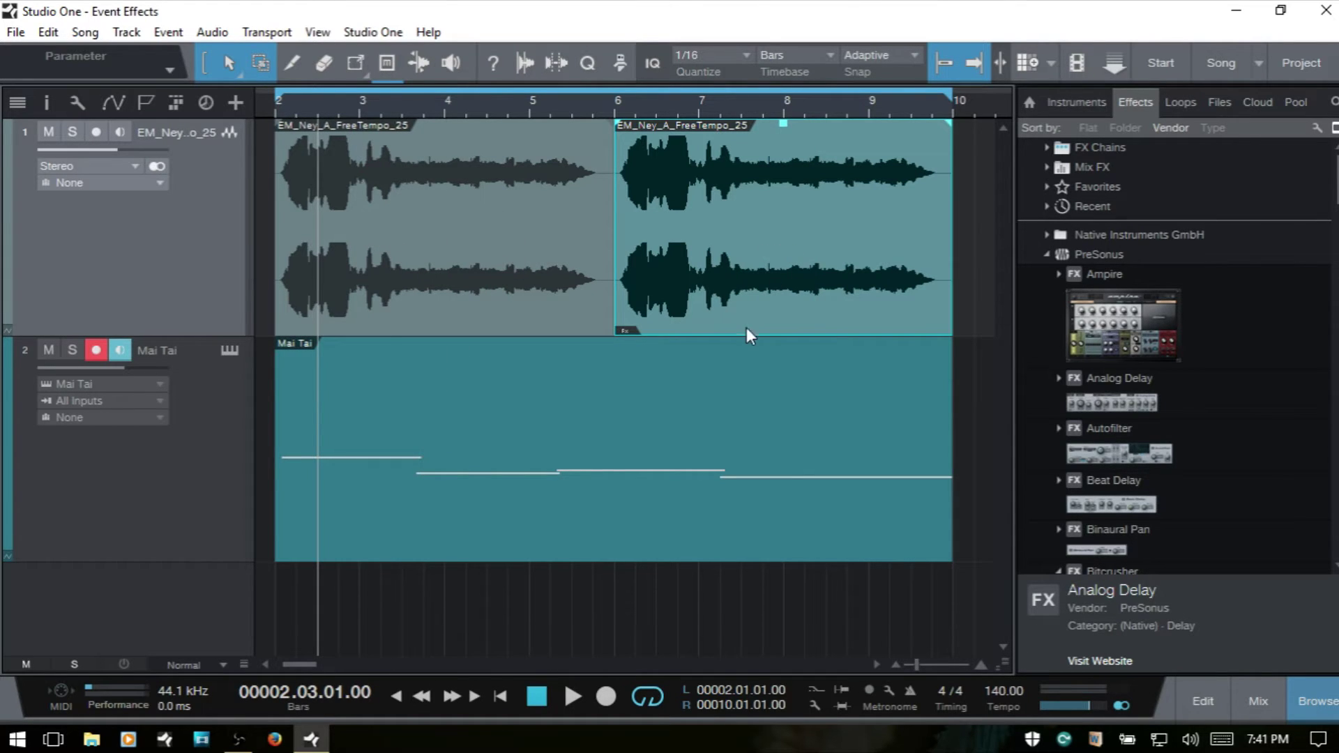
key(space)
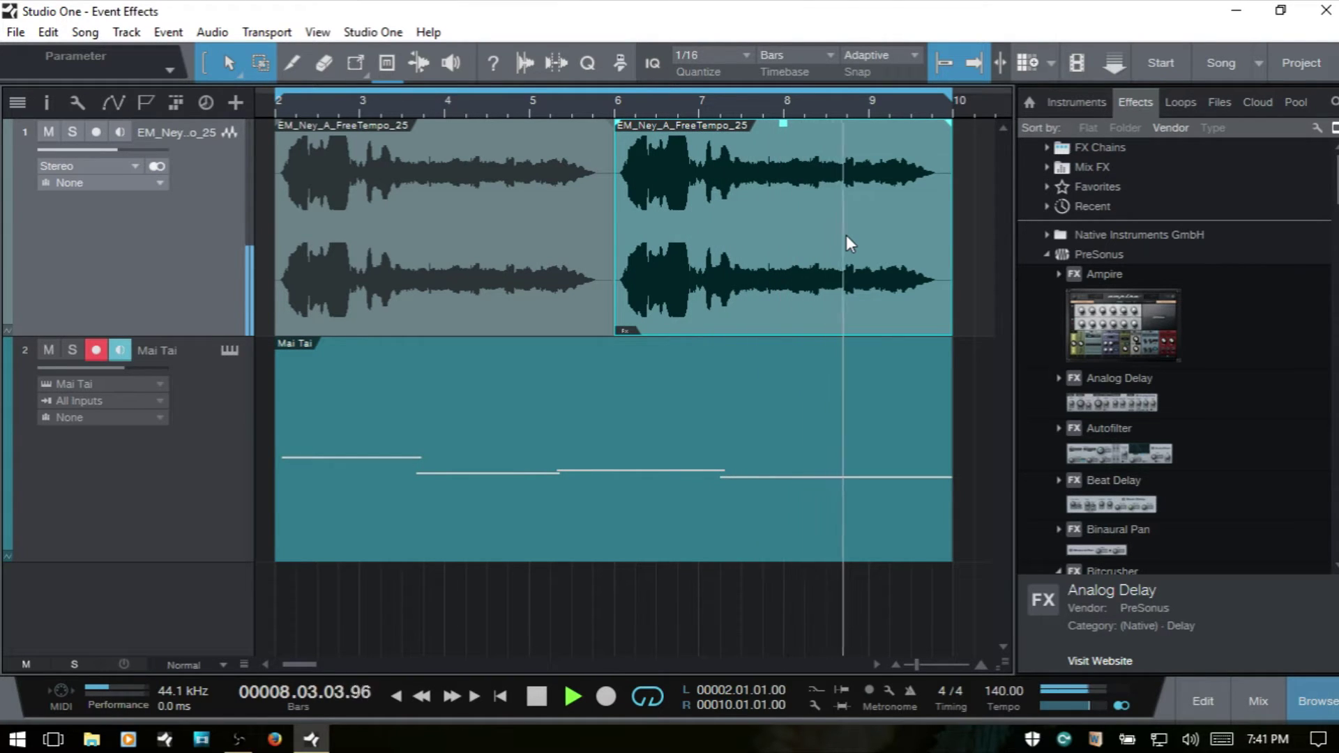
key(space)
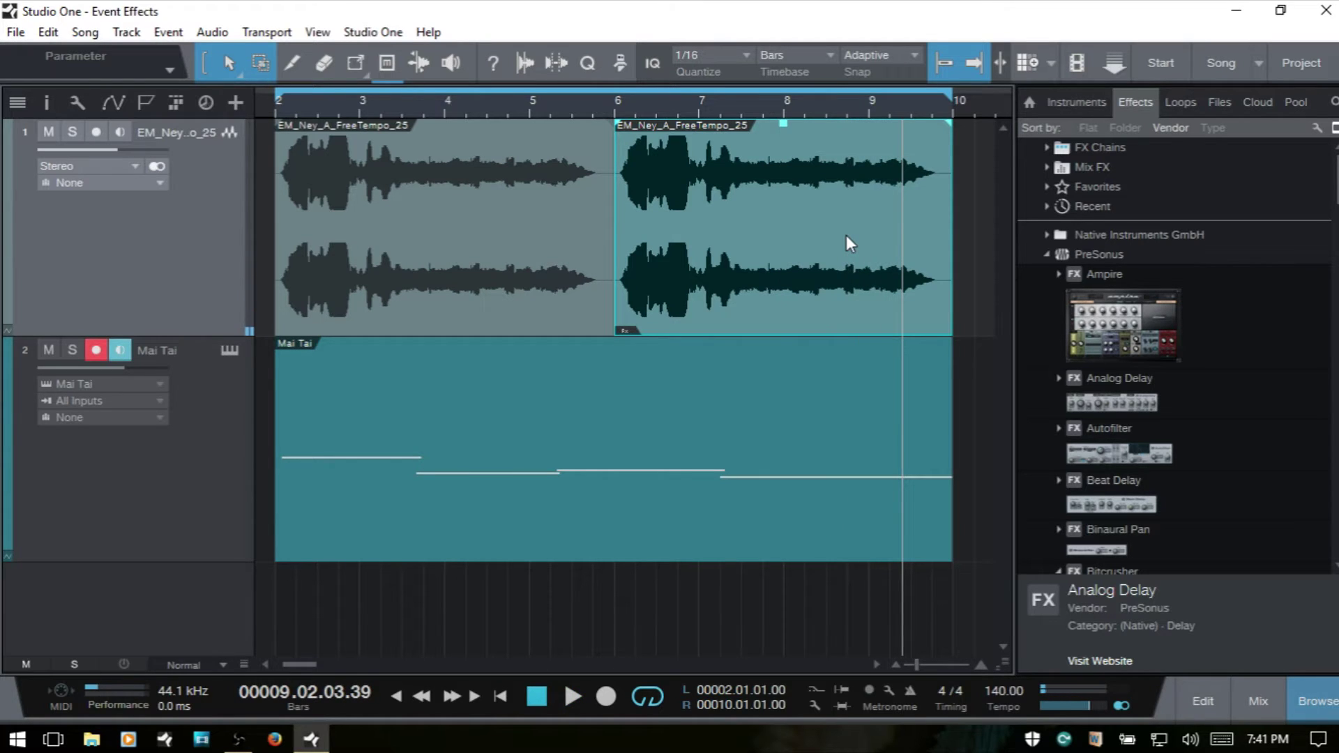
Inspect the EM_Ney channel's inserts in the Console, then close it
key(F3)
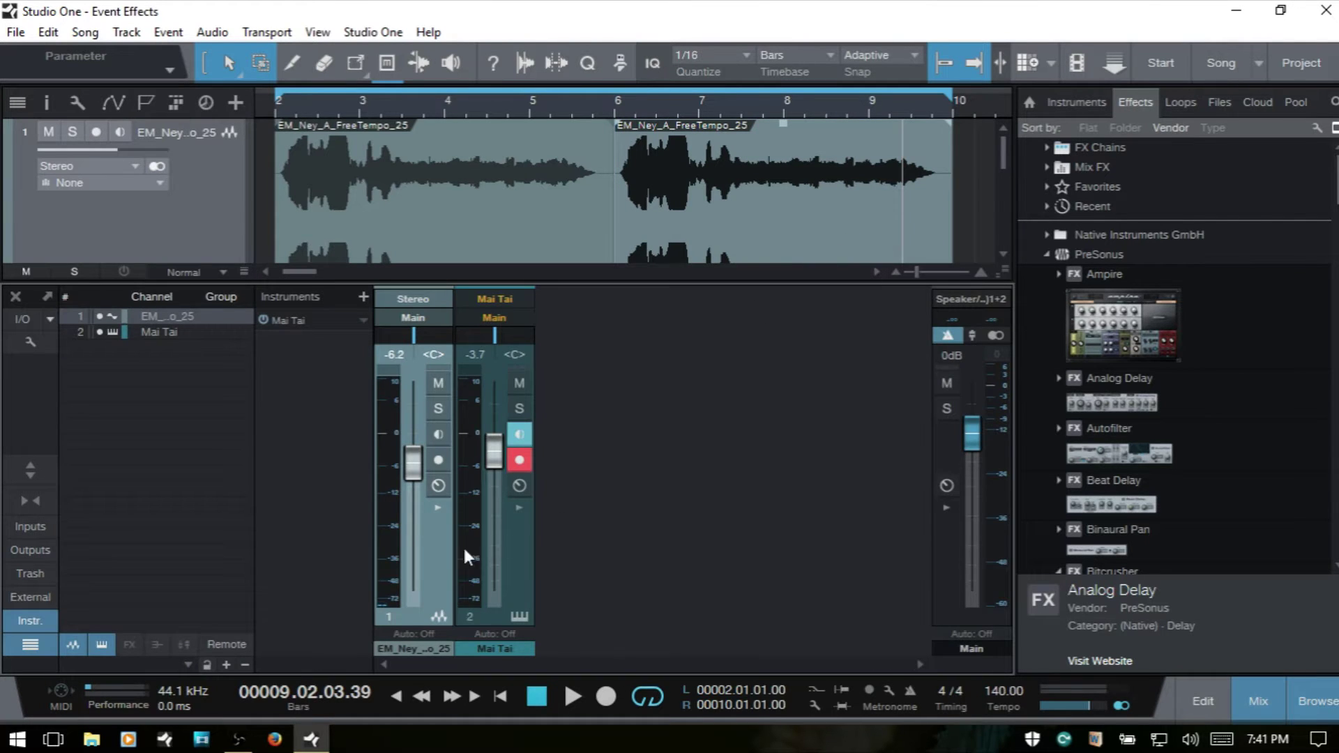
click(436, 505)
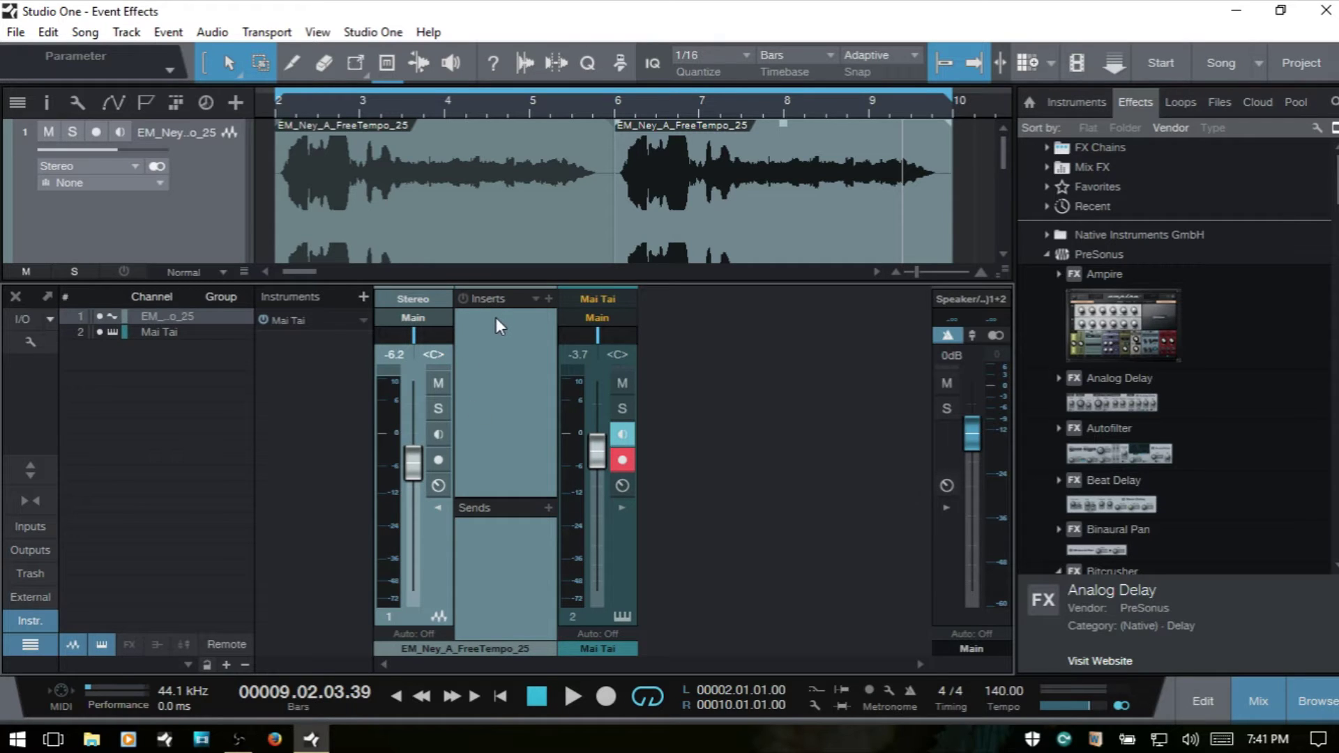
click(438, 507)
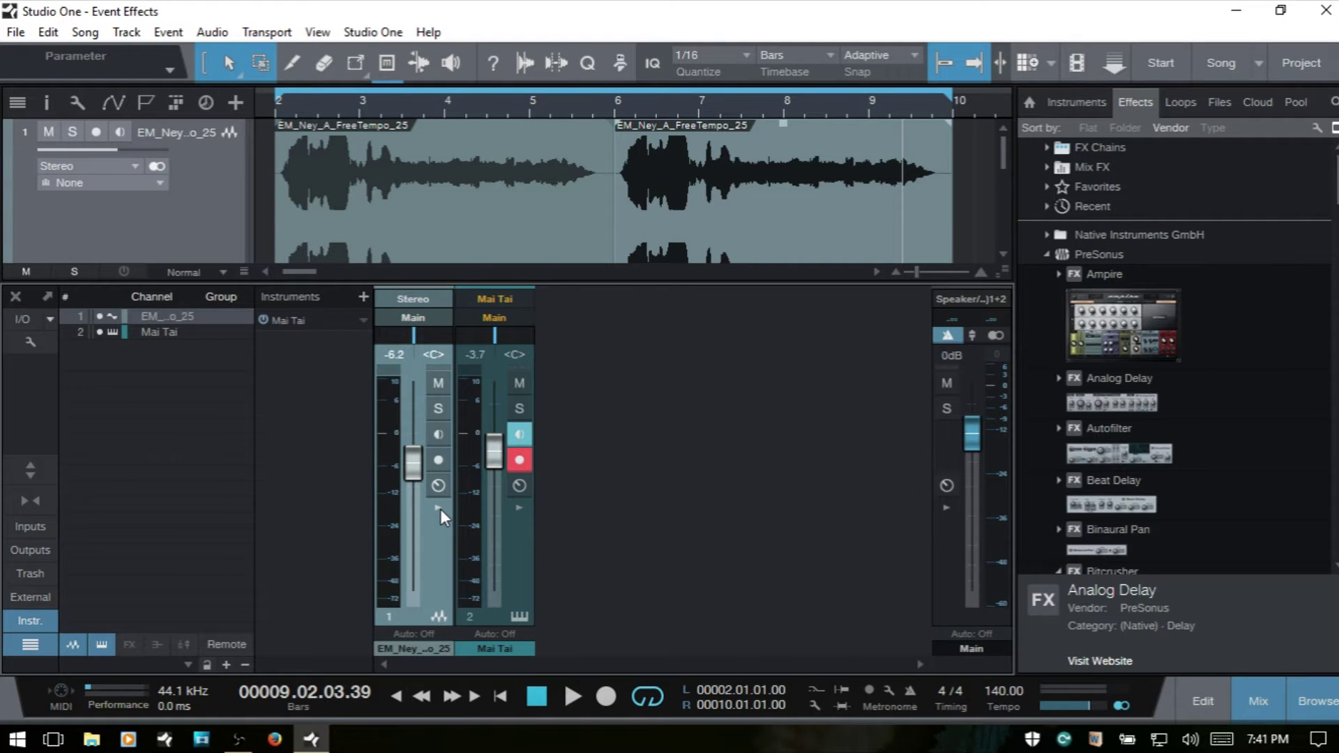
key(F3)
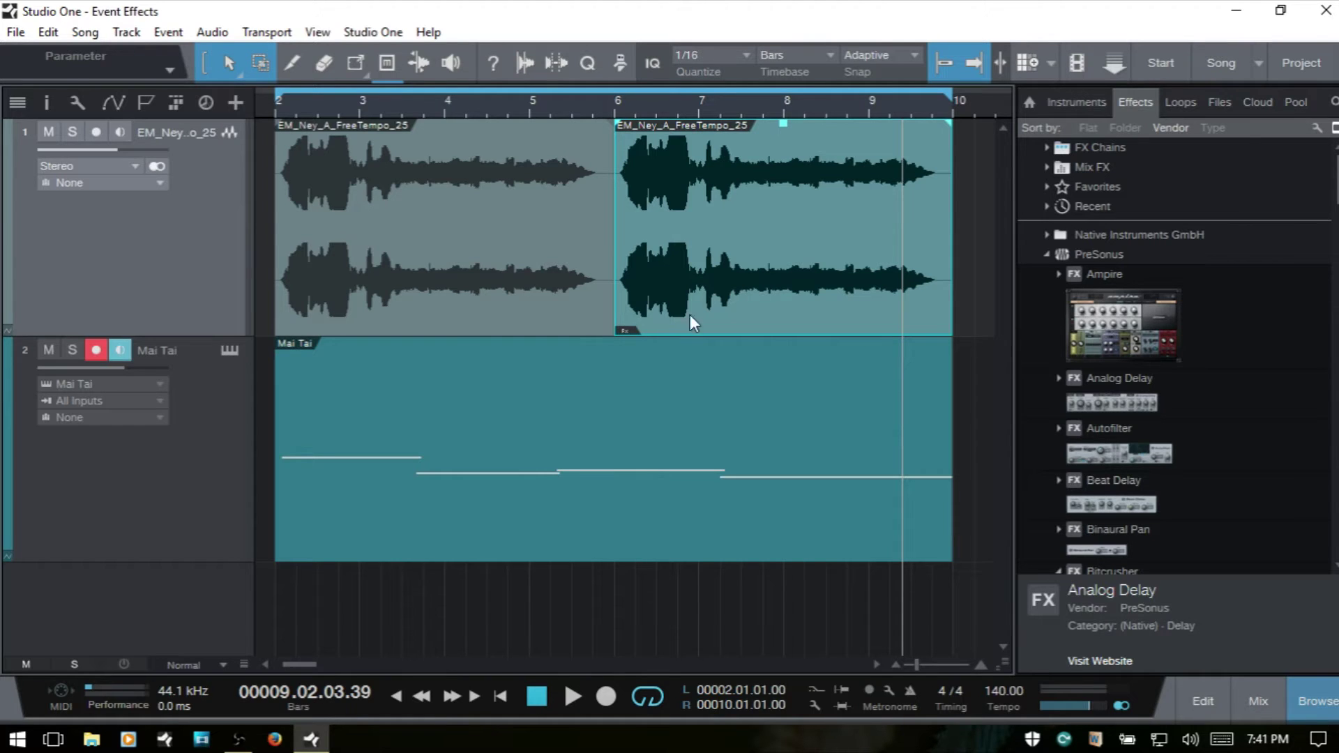
Open the second slice's Analog Delay from its Fx badge, close it, and hide the Browser
click(627, 330)
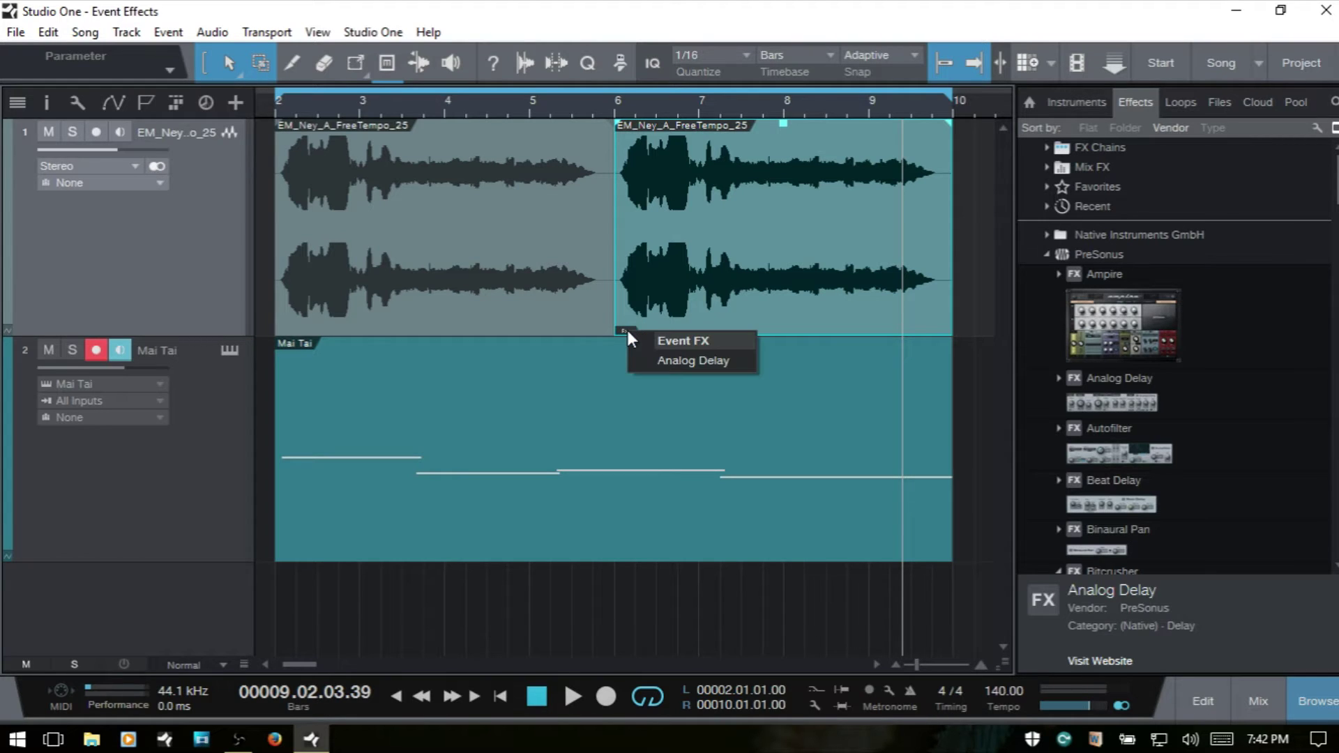
click(681, 363)
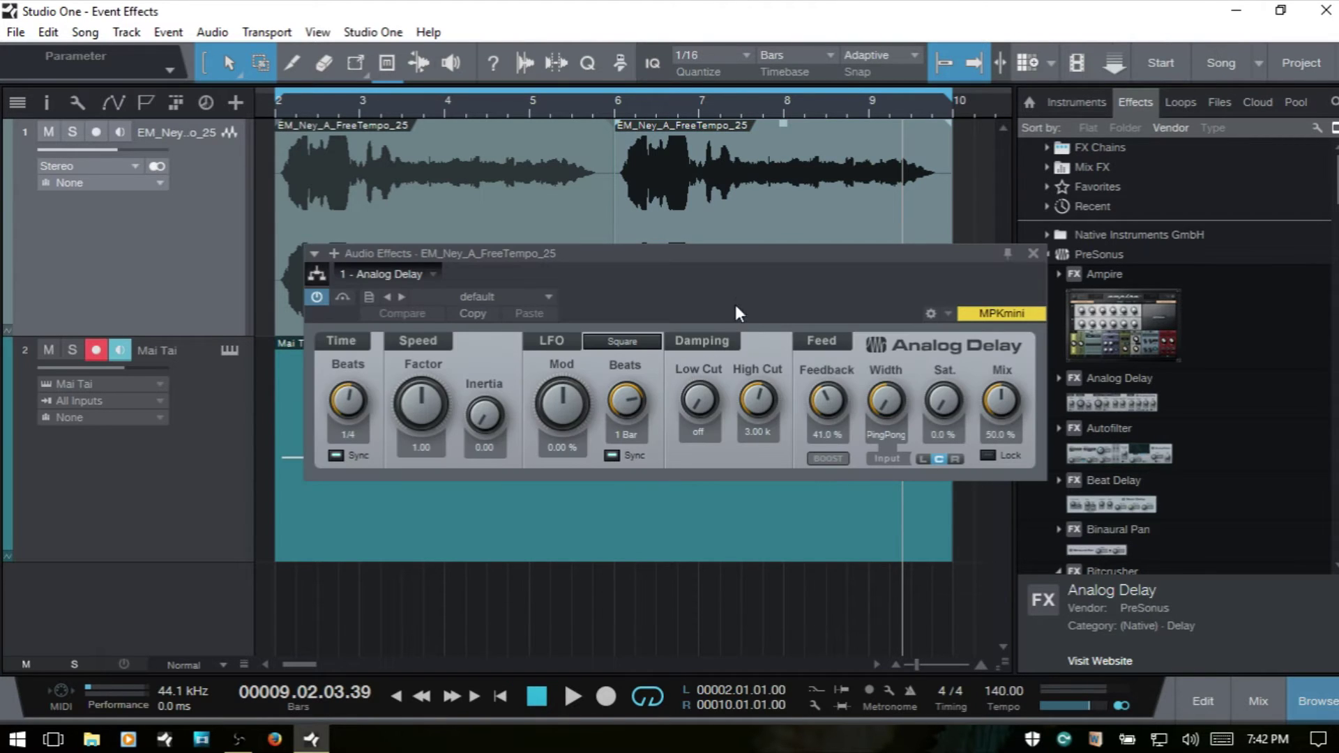
click(1033, 254)
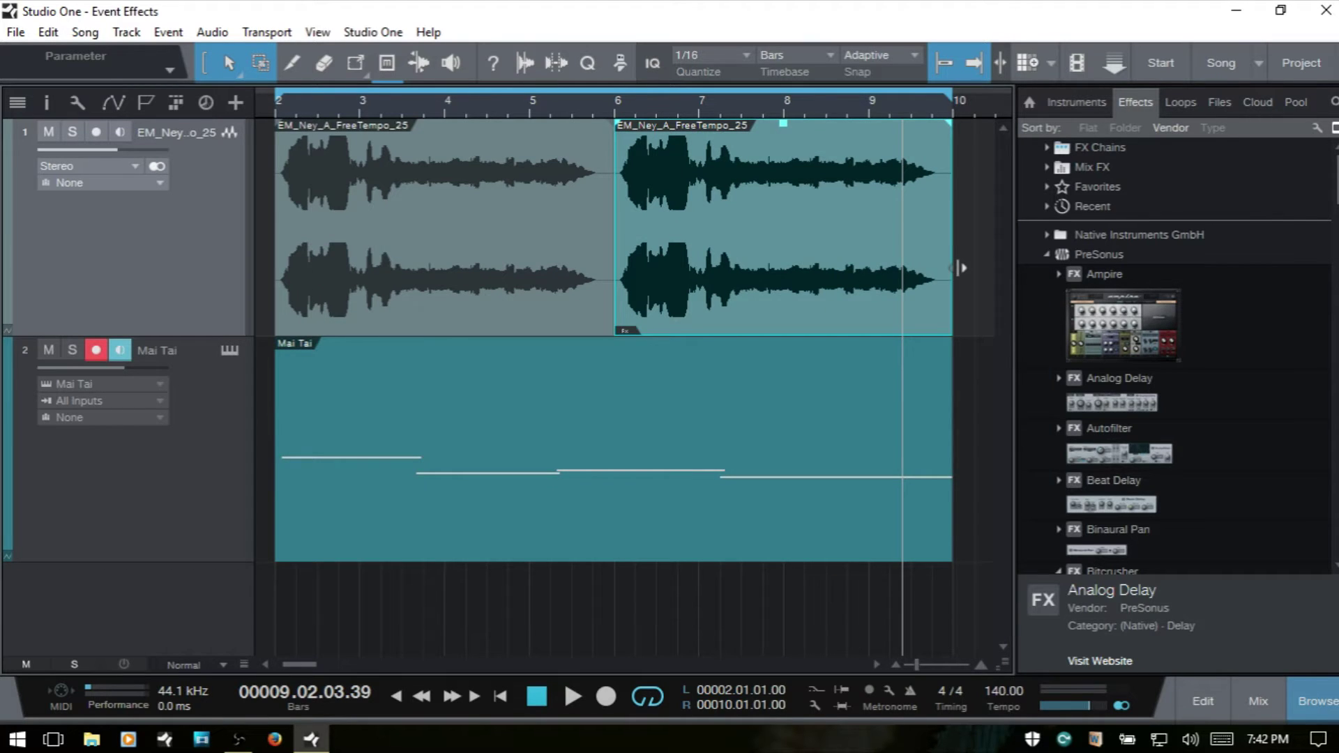
key(F5)
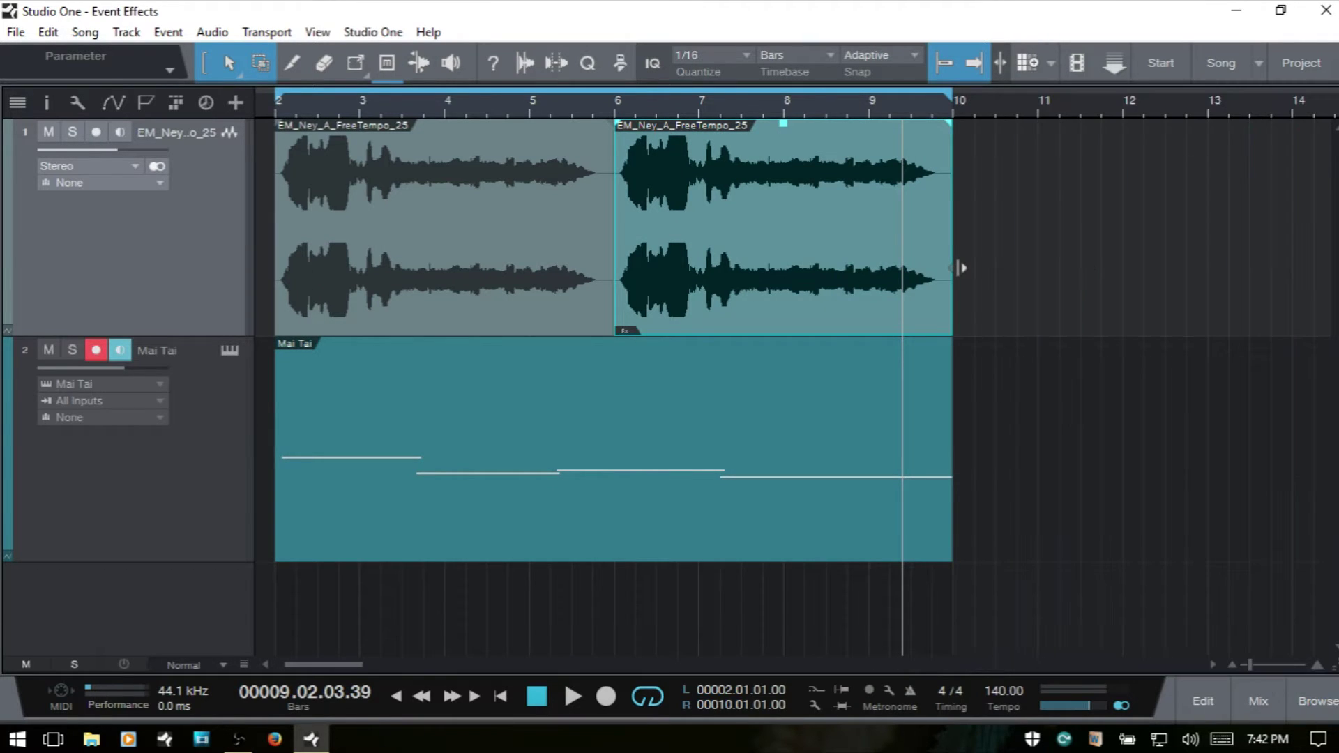
Show the Inspector and select each vocal slice, briefly opening the first in the audio editor
key(F4)
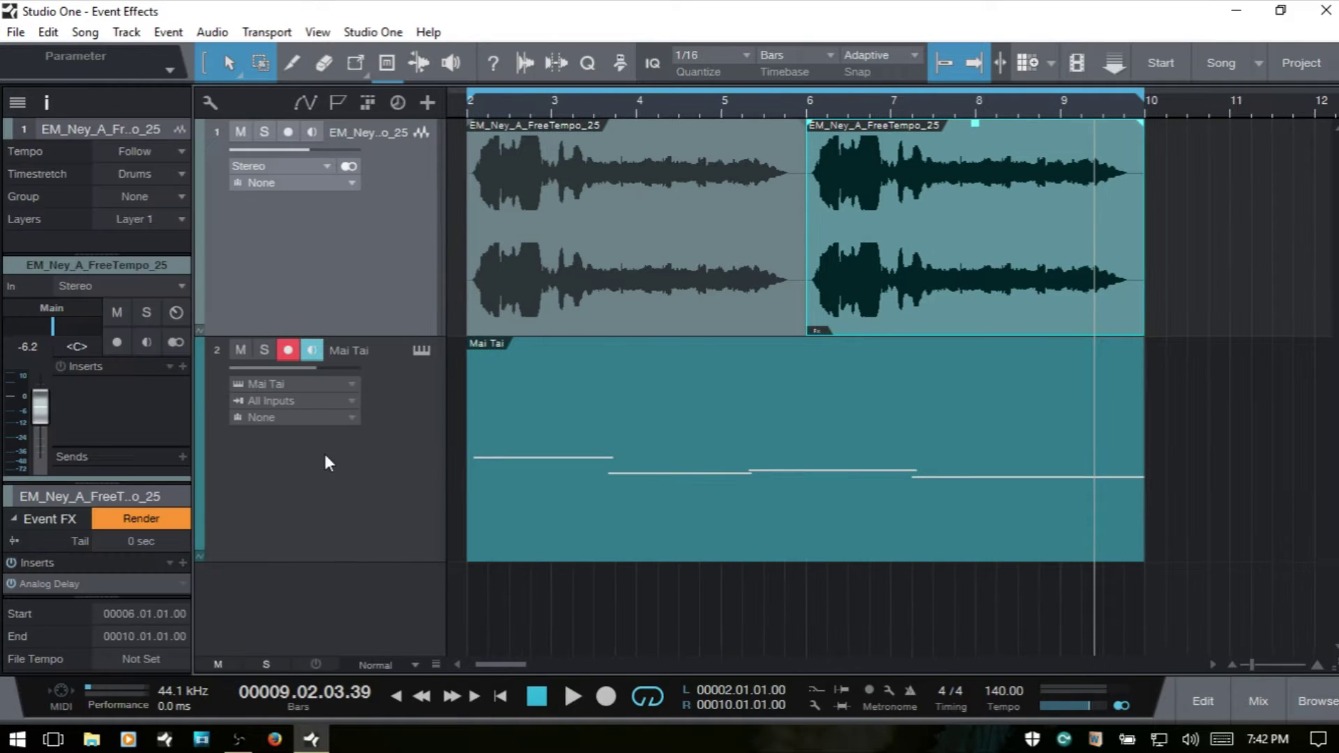
click(681, 262)
click(909, 290)
double_click(595, 281)
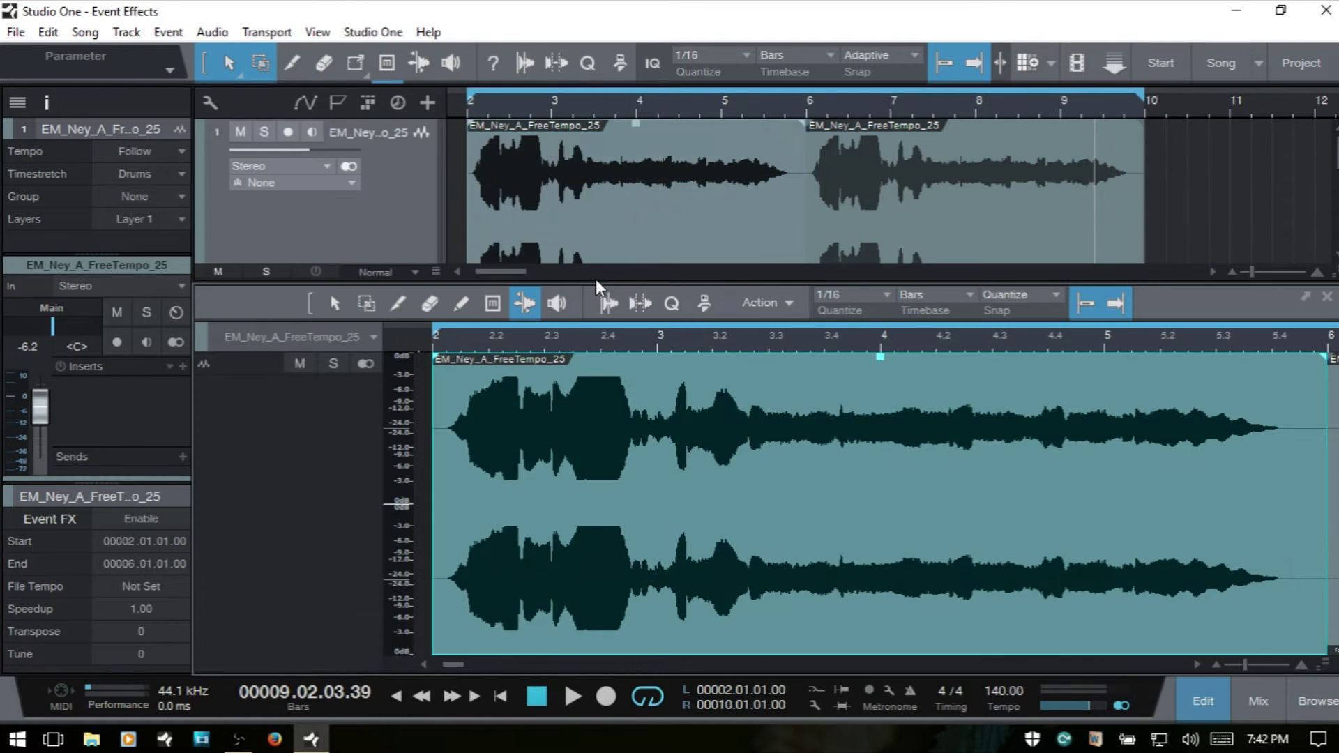
key(F2)
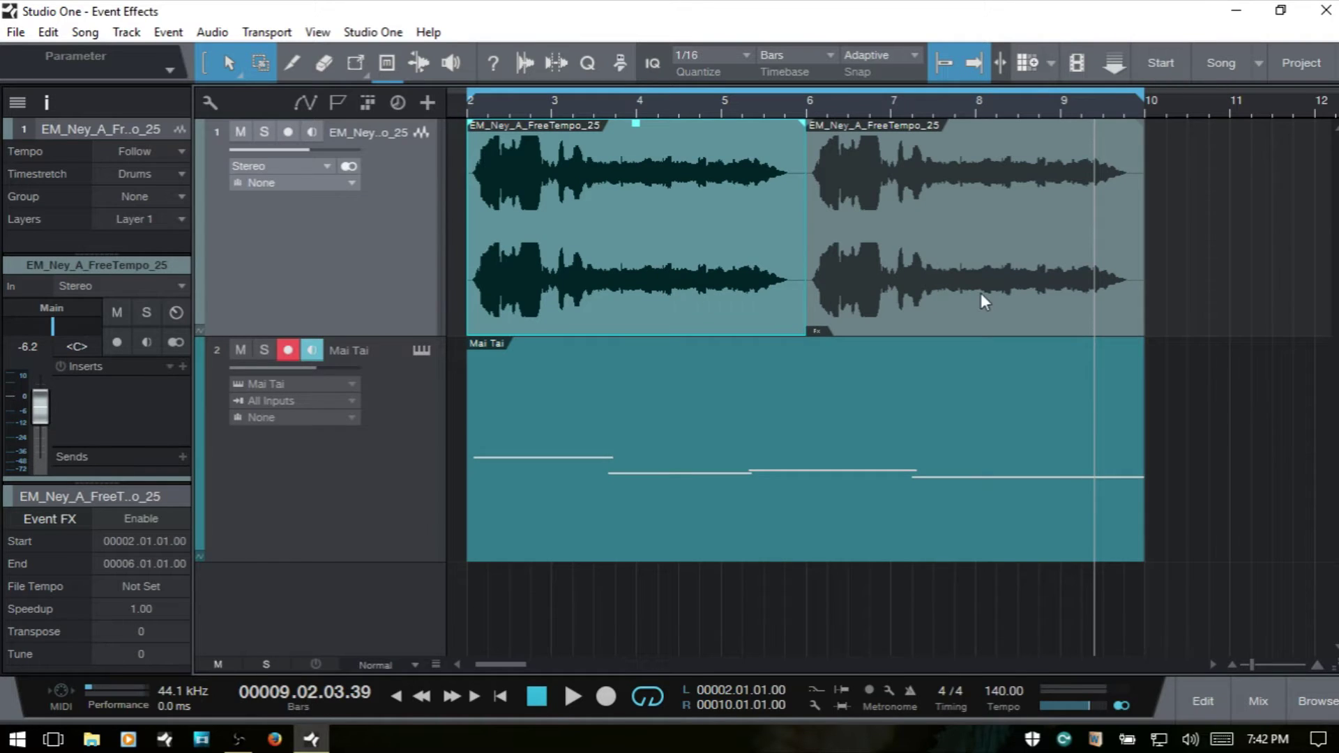
Compare both slices' Event FX, then drag the Inserts divider down to enlarge the area
click(950, 300)
click(734, 294)
click(957, 295)
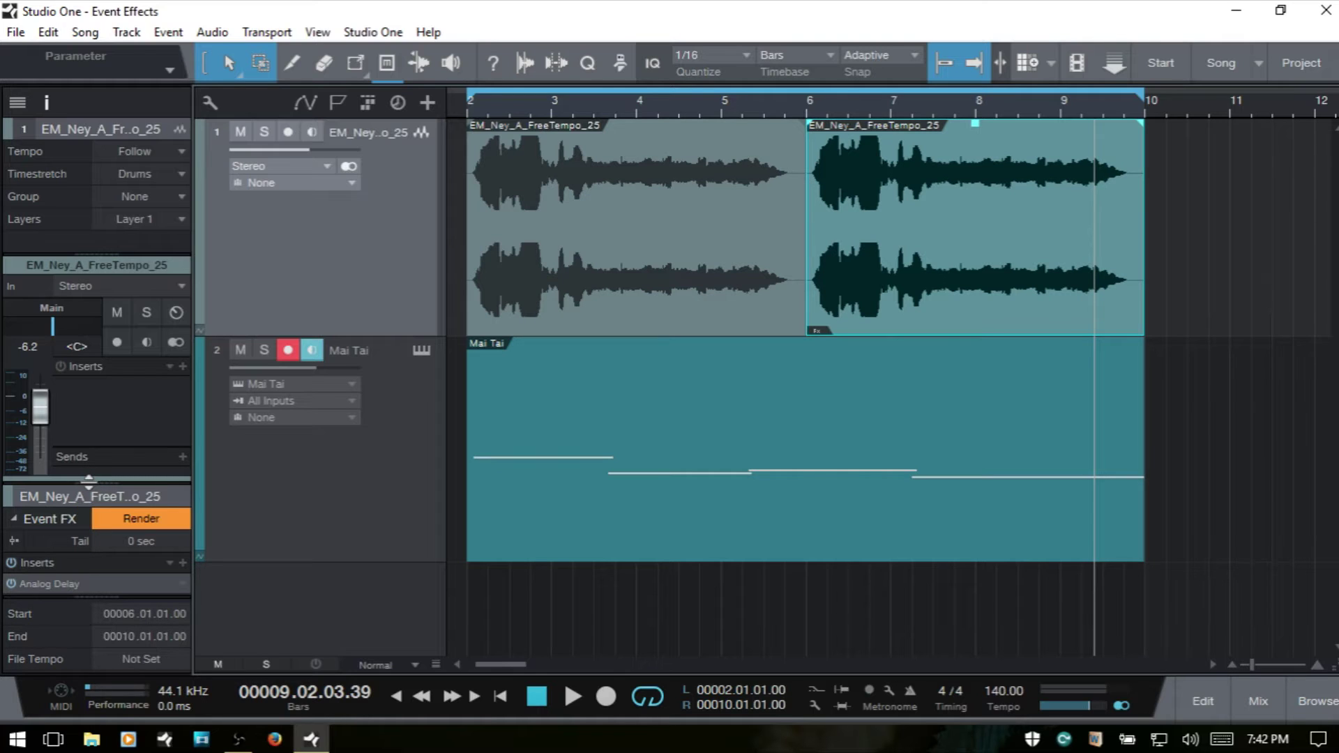
scroll(89, 478, down, 2)
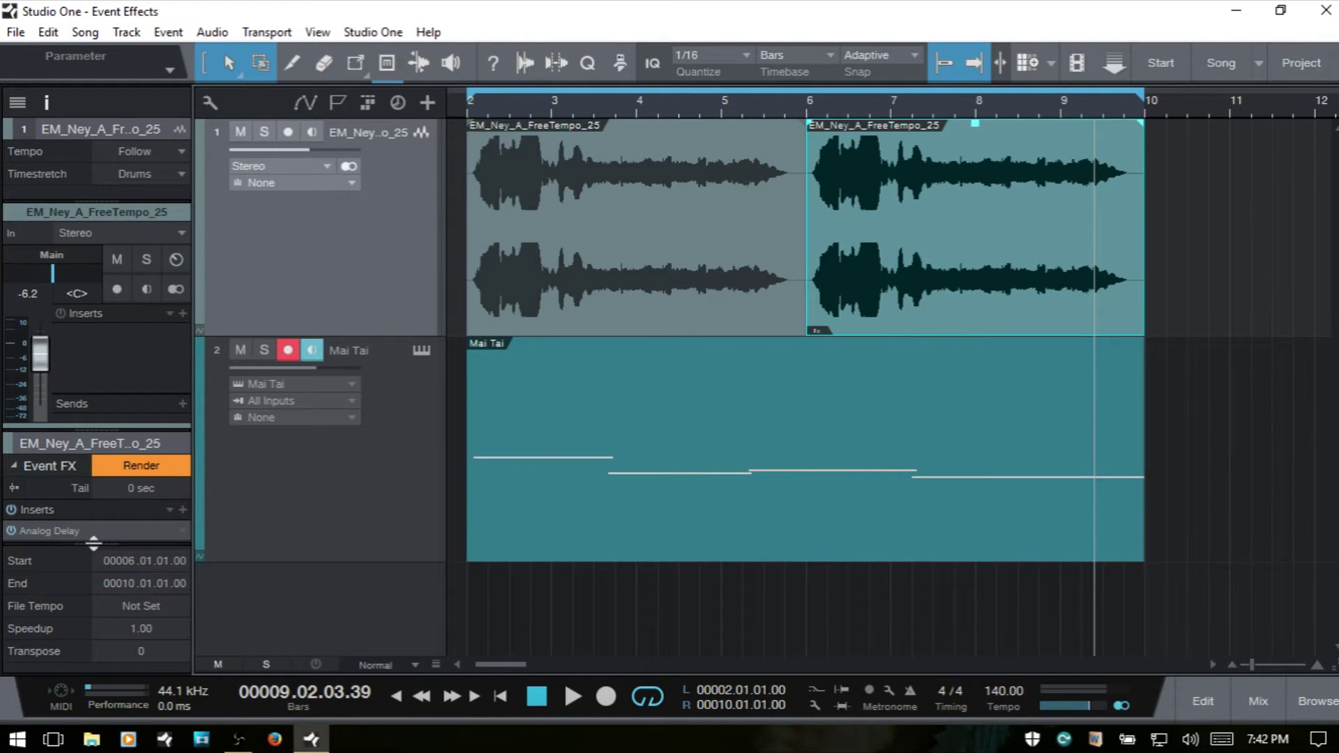
drag(93, 544, 94, 604)
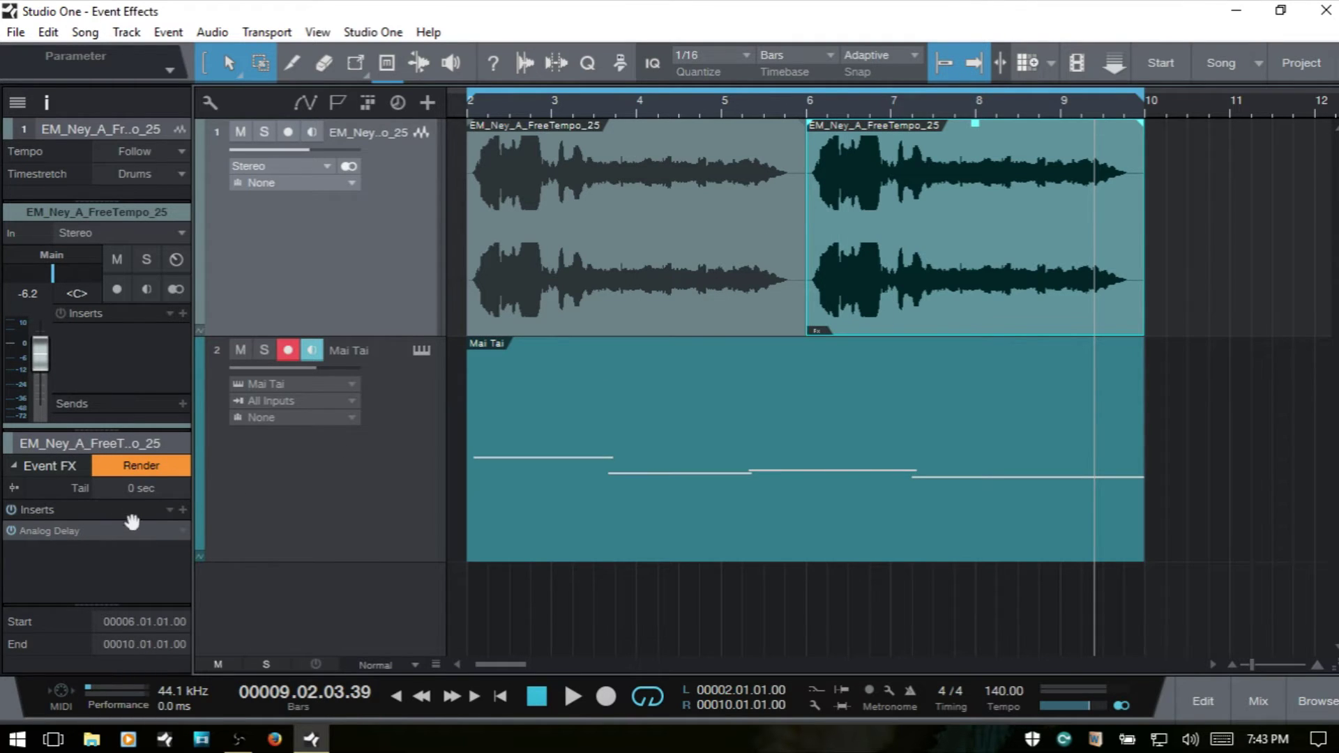
Open and close the Analog Delay event insert twice, then call up its insert options menu
double_click(52, 531)
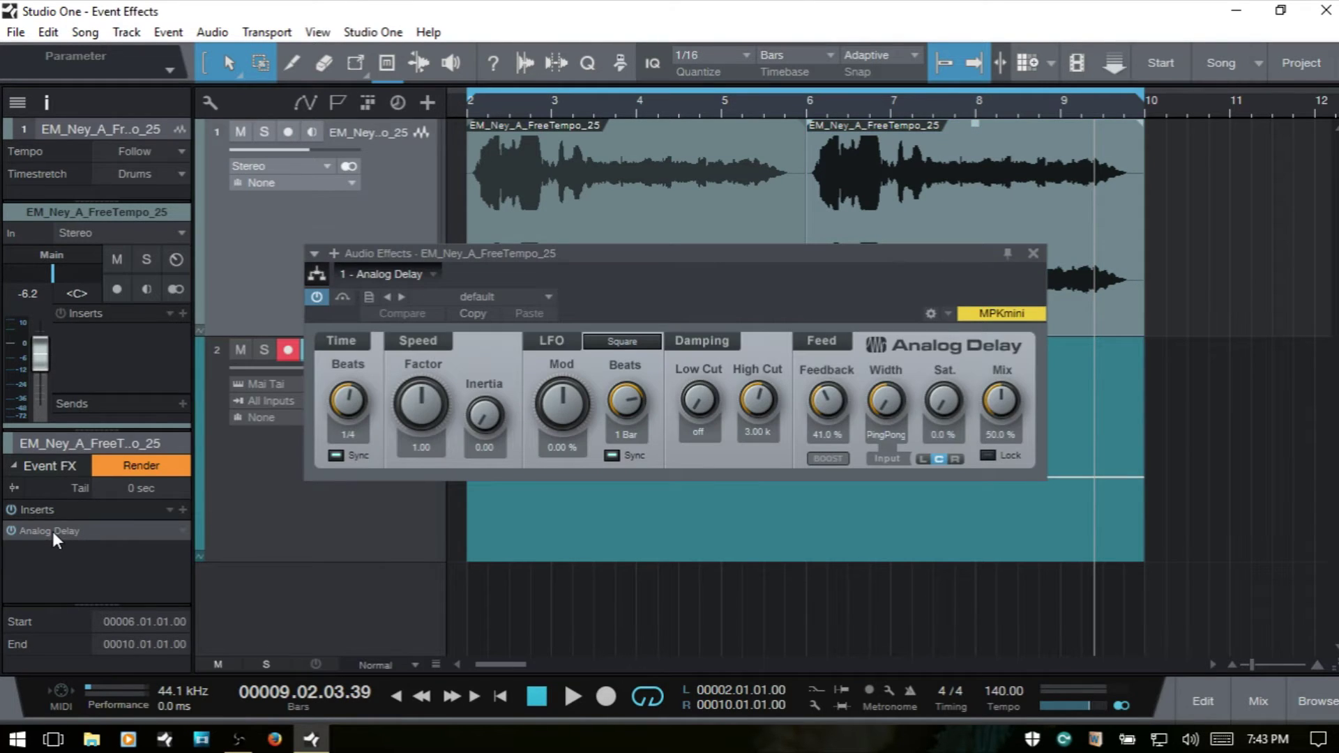
click(1033, 254)
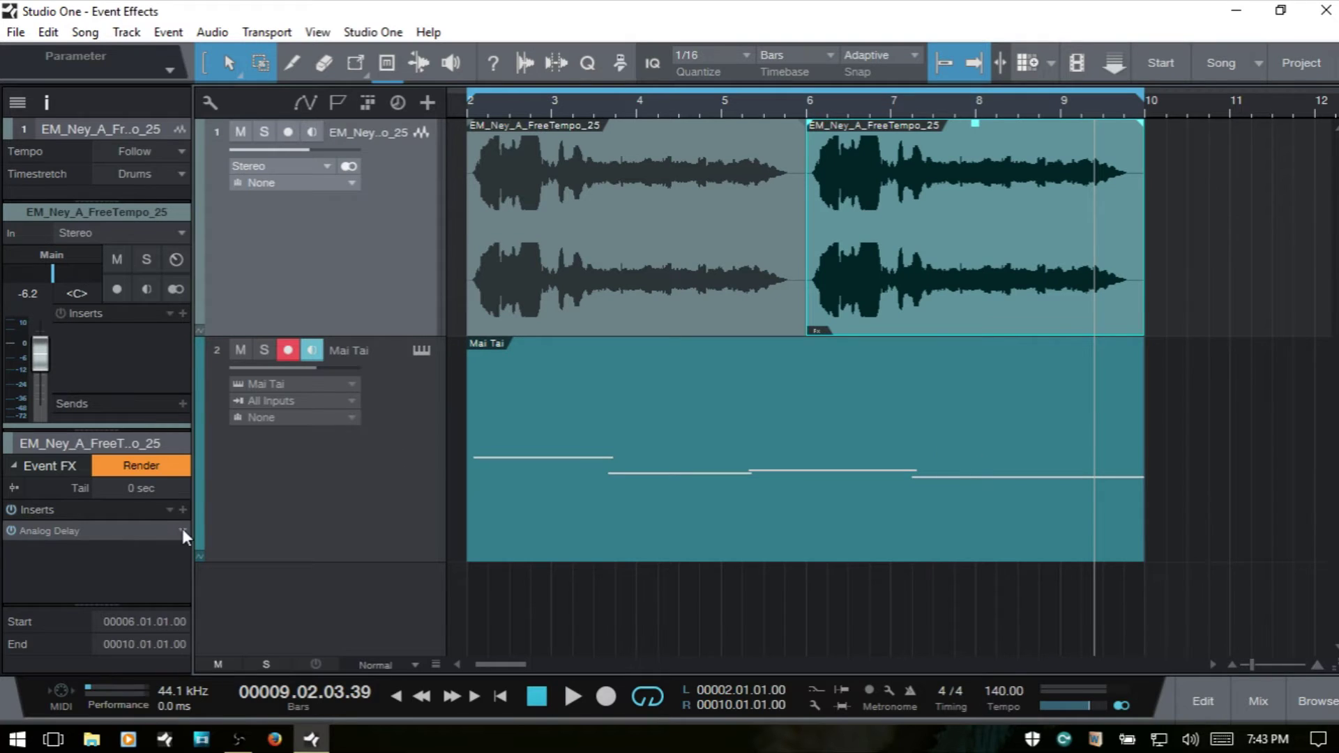
right_click(182, 528)
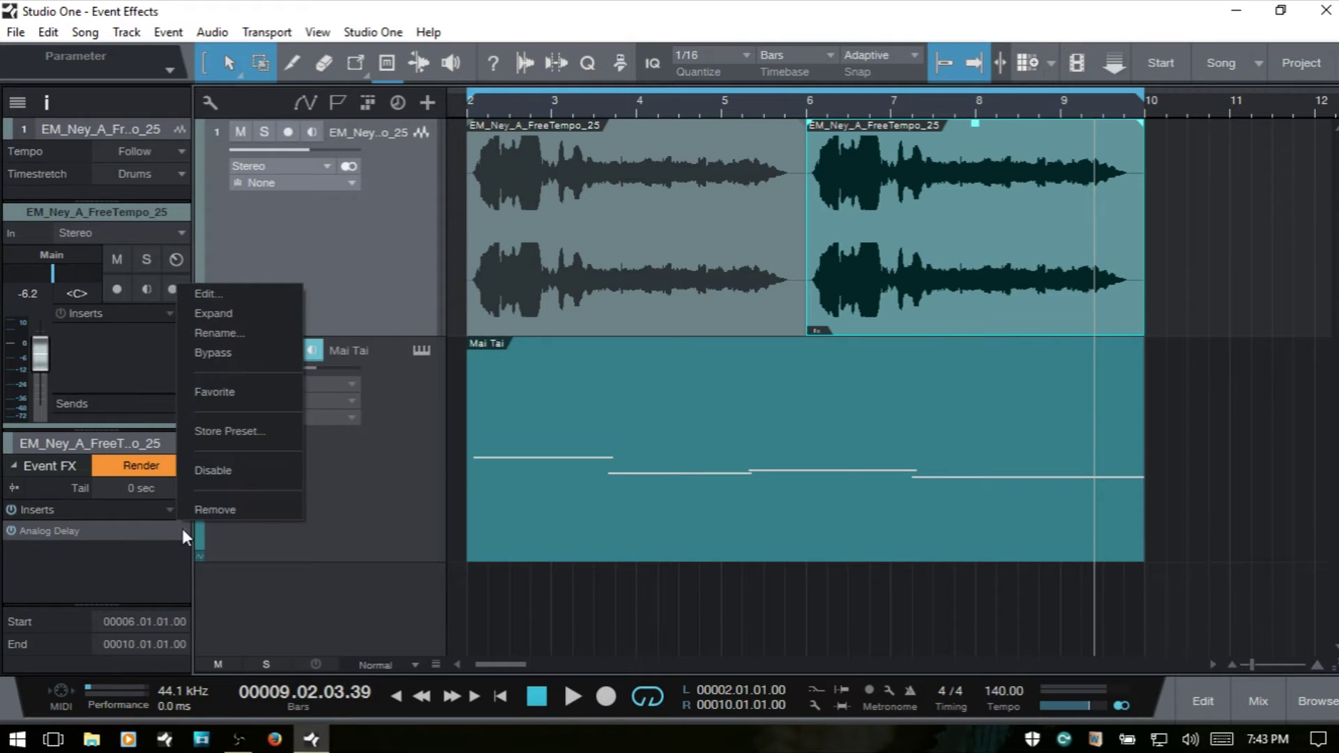
click(249, 297)
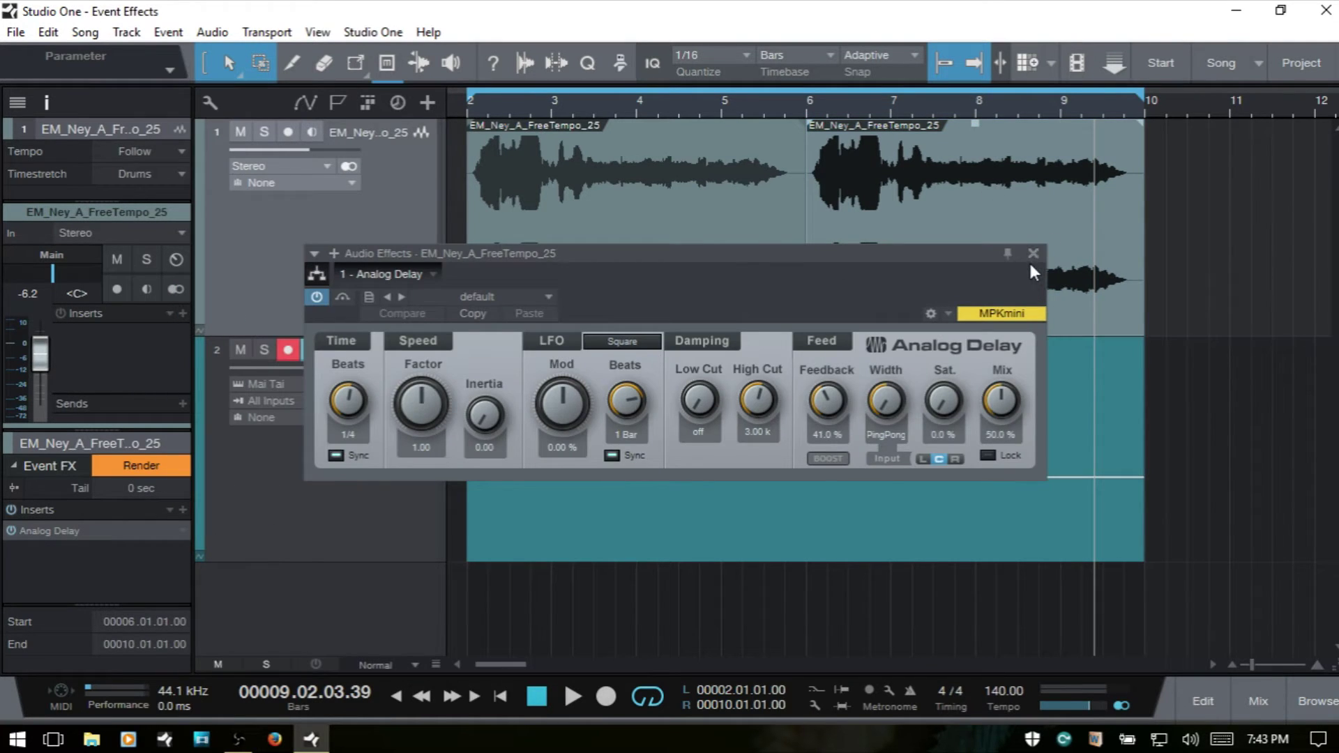
click(1032, 253)
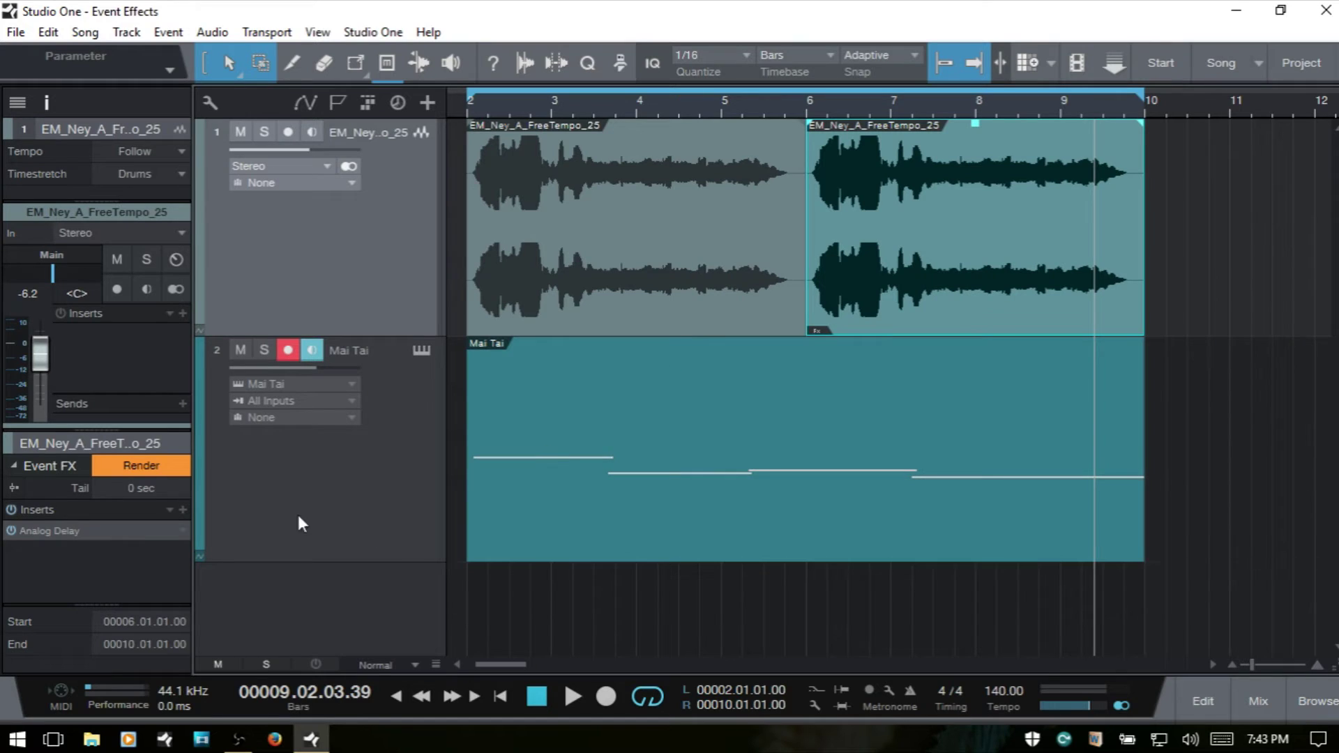
right_click(182, 529)
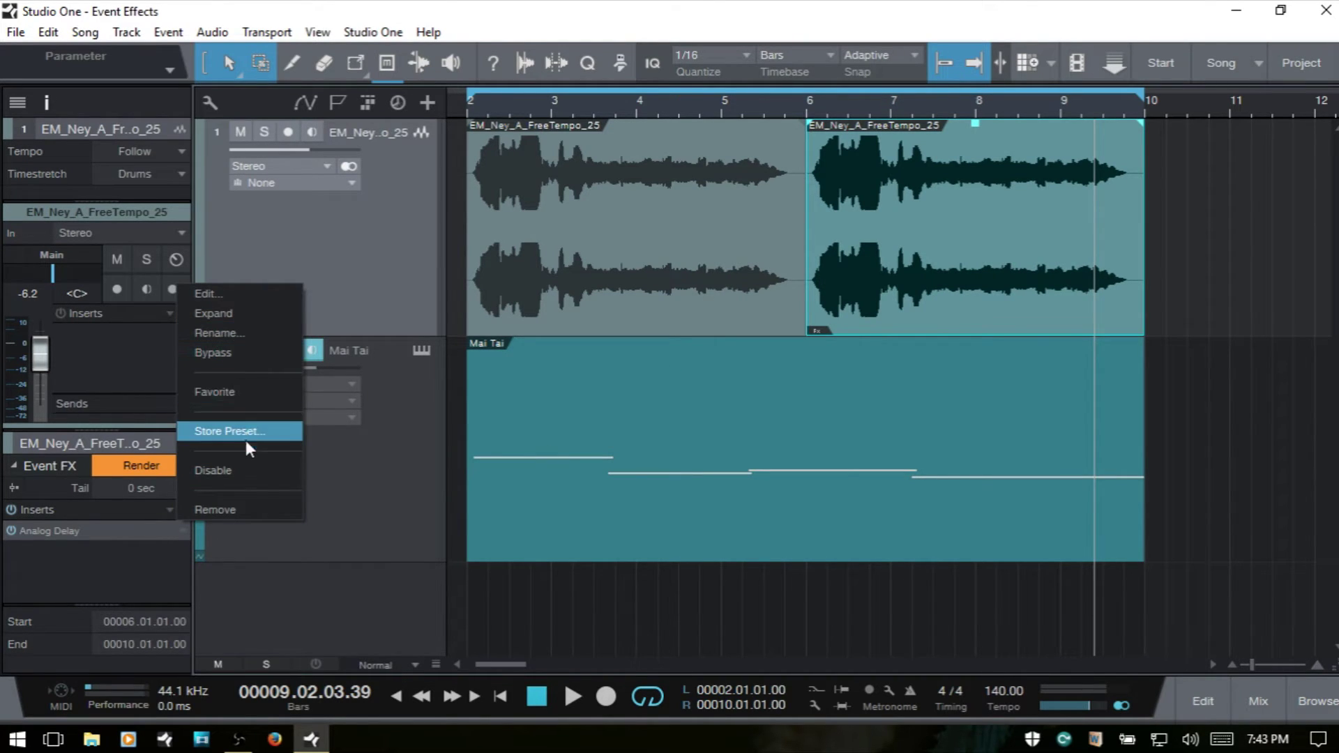
Dismiss the insert options and close the event-insert effects list without adding anything
click(103, 577)
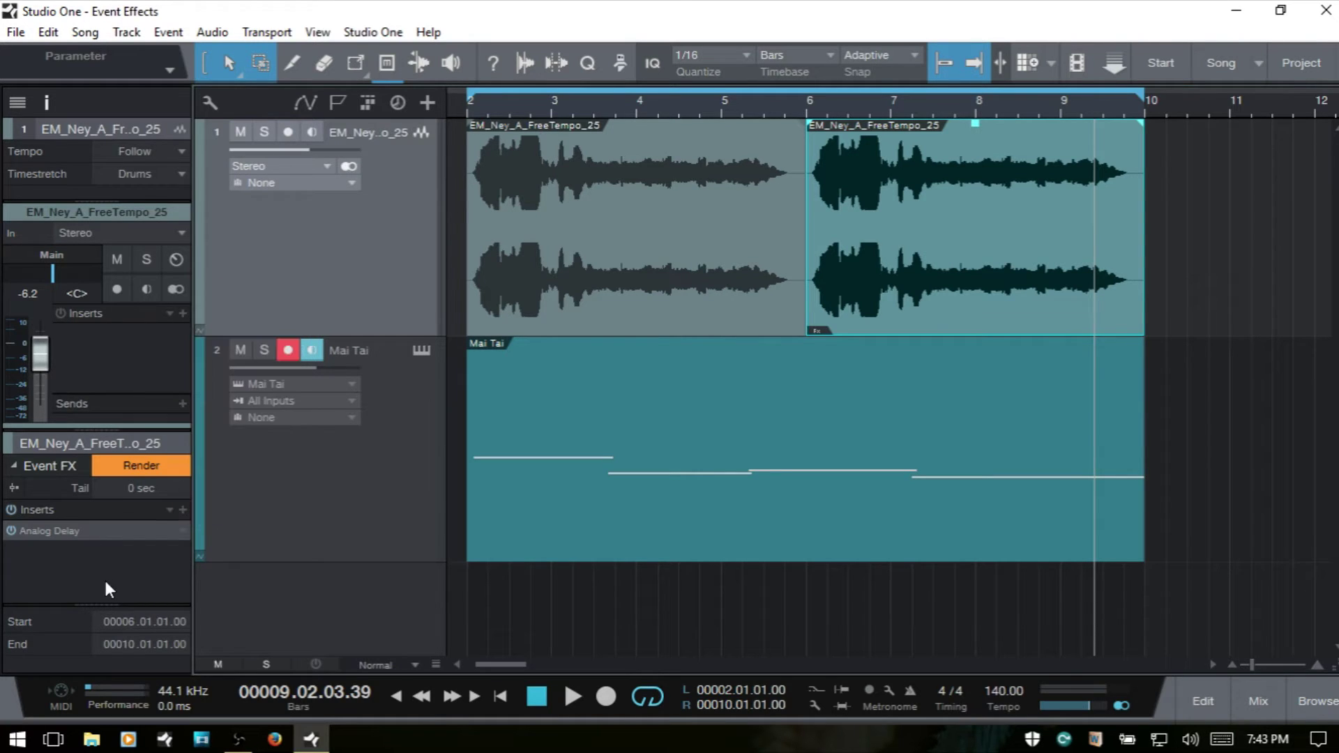
click(182, 509)
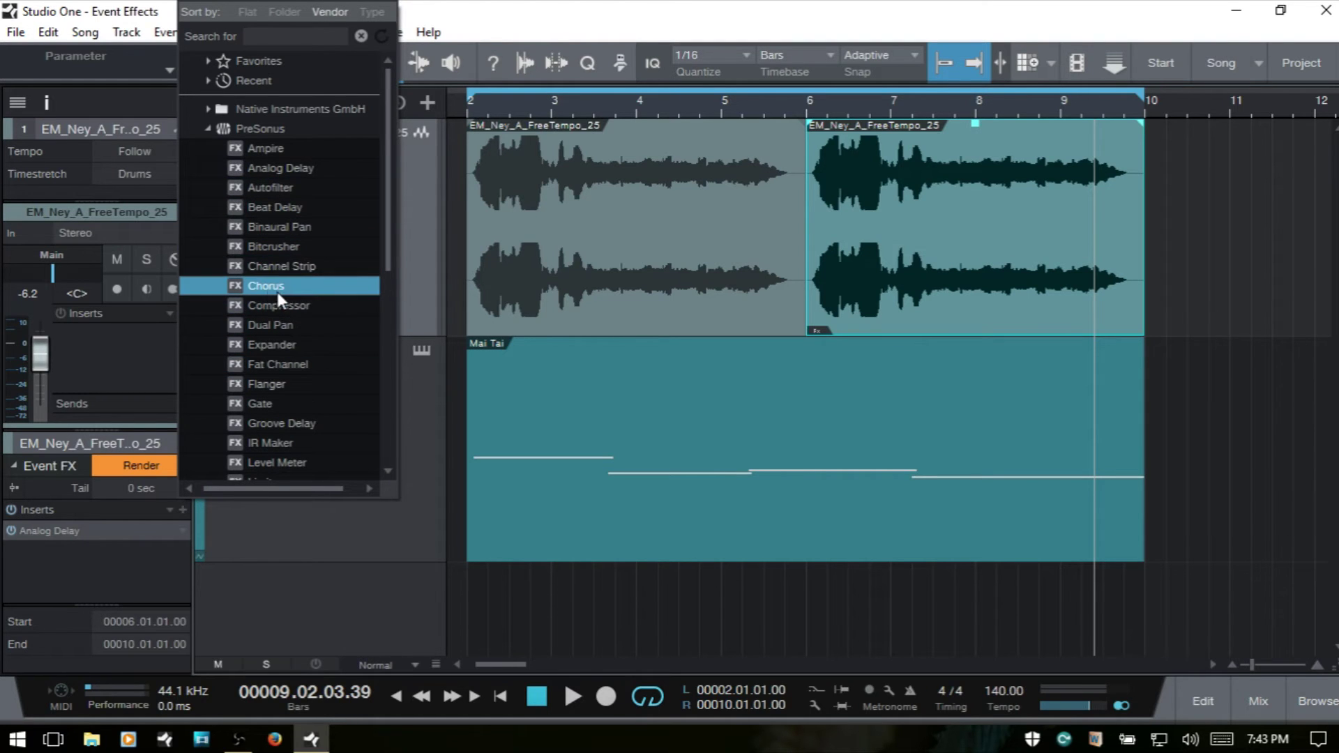
click(209, 129)
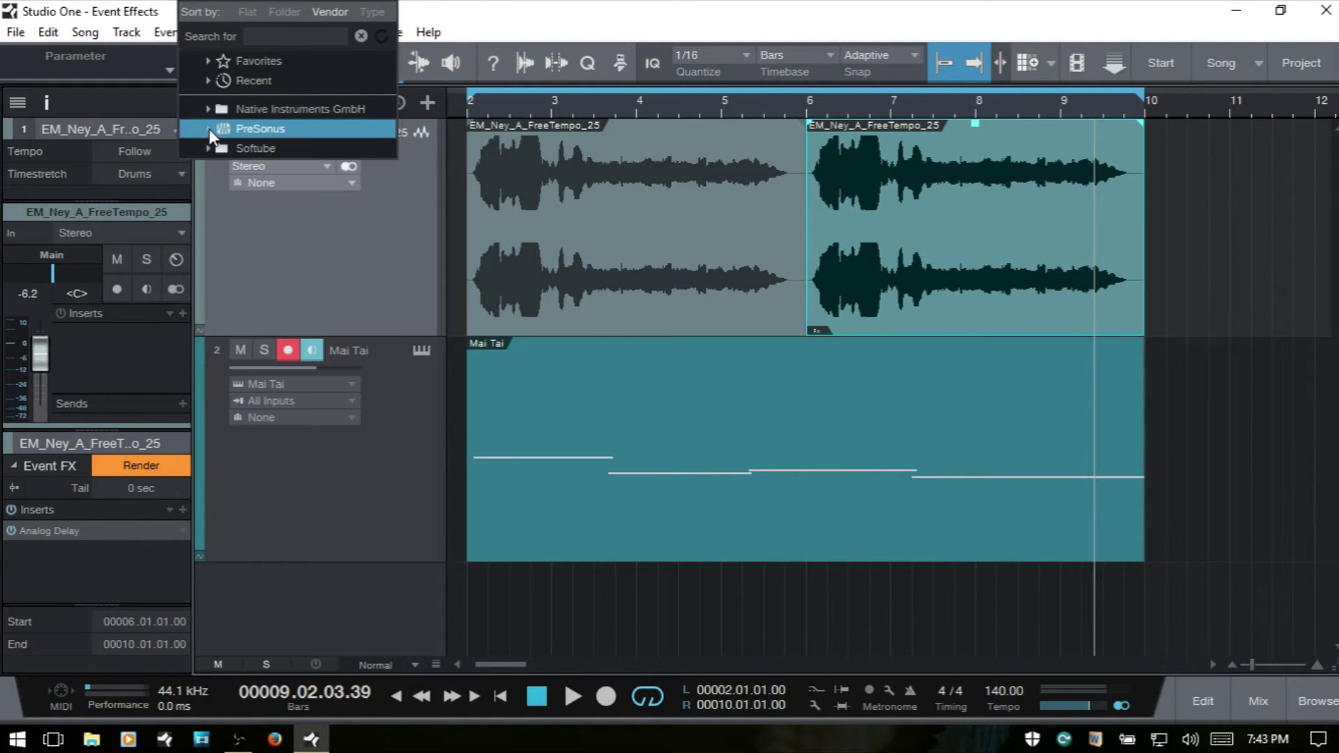
Browse the Drums and Send FX chain presets without loading one, then toggle the tail option
click(169, 503)
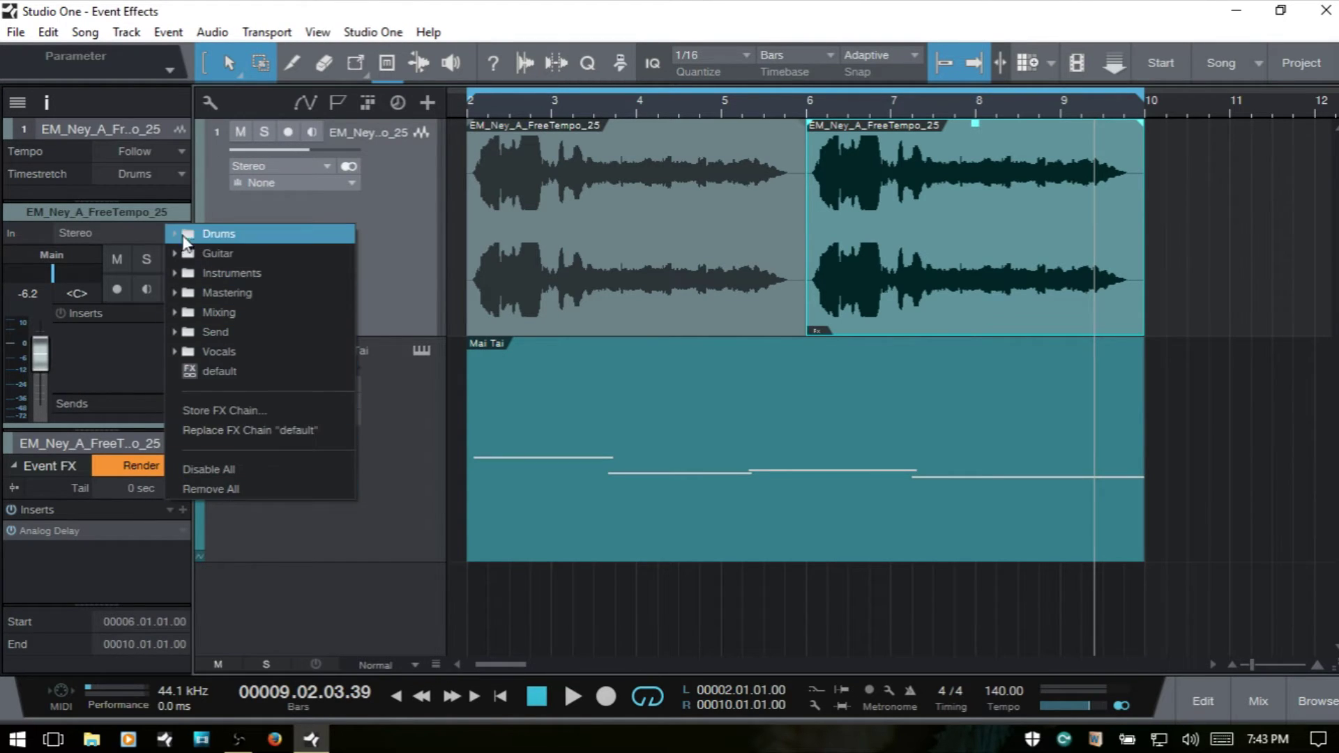
click(208, 235)
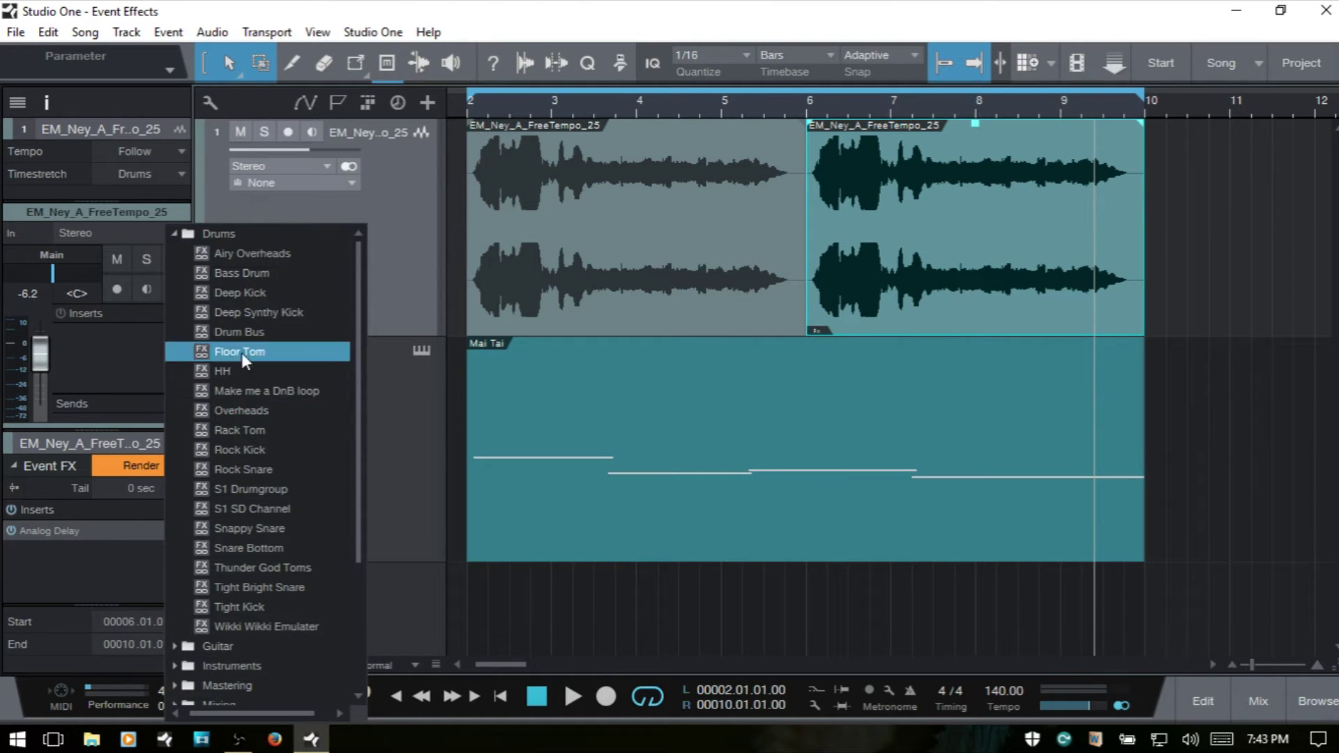
click(173, 231)
click(209, 332)
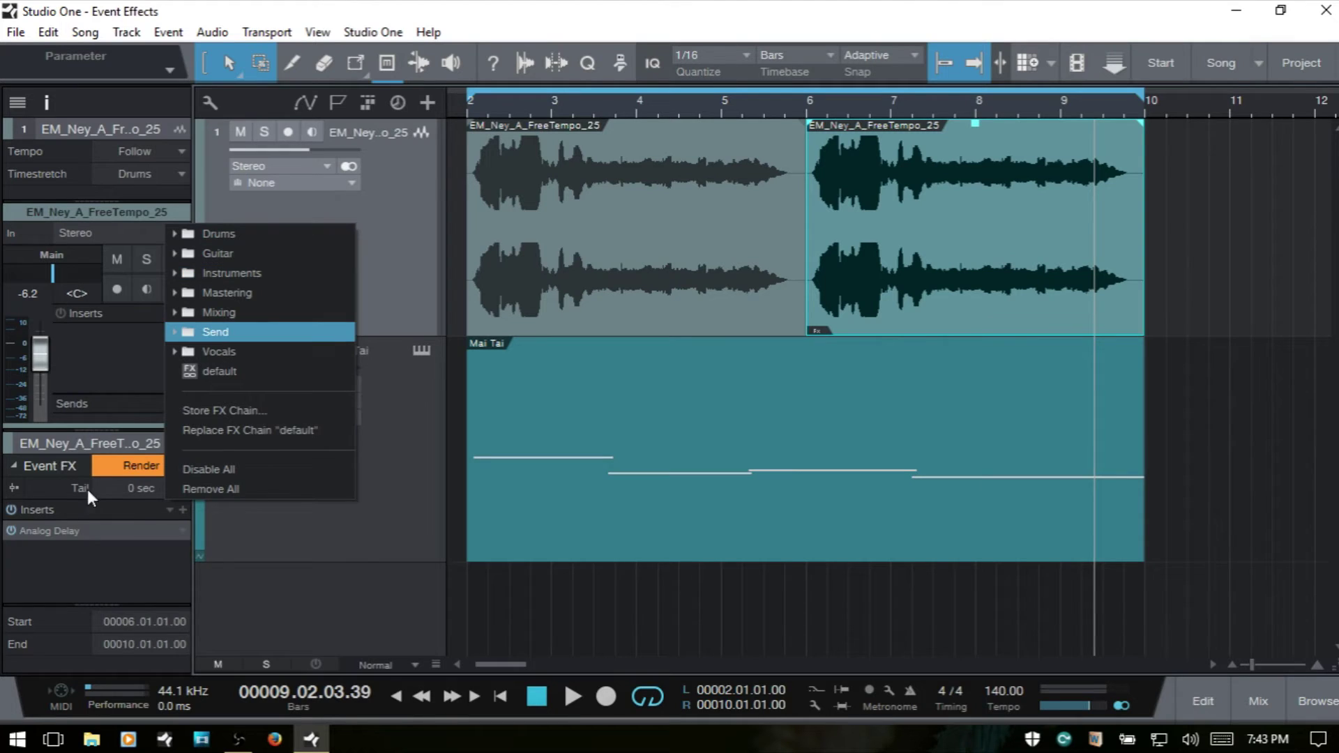
click(88, 564)
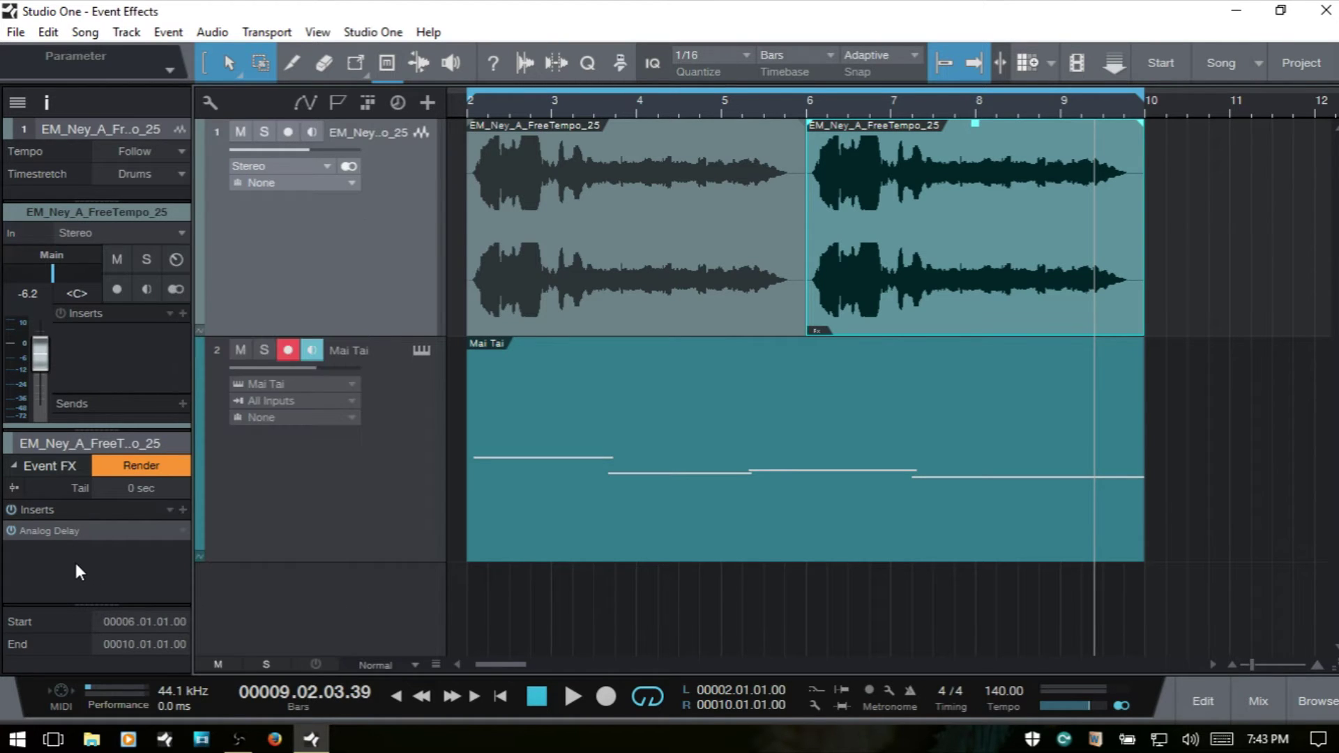
click(14, 485)
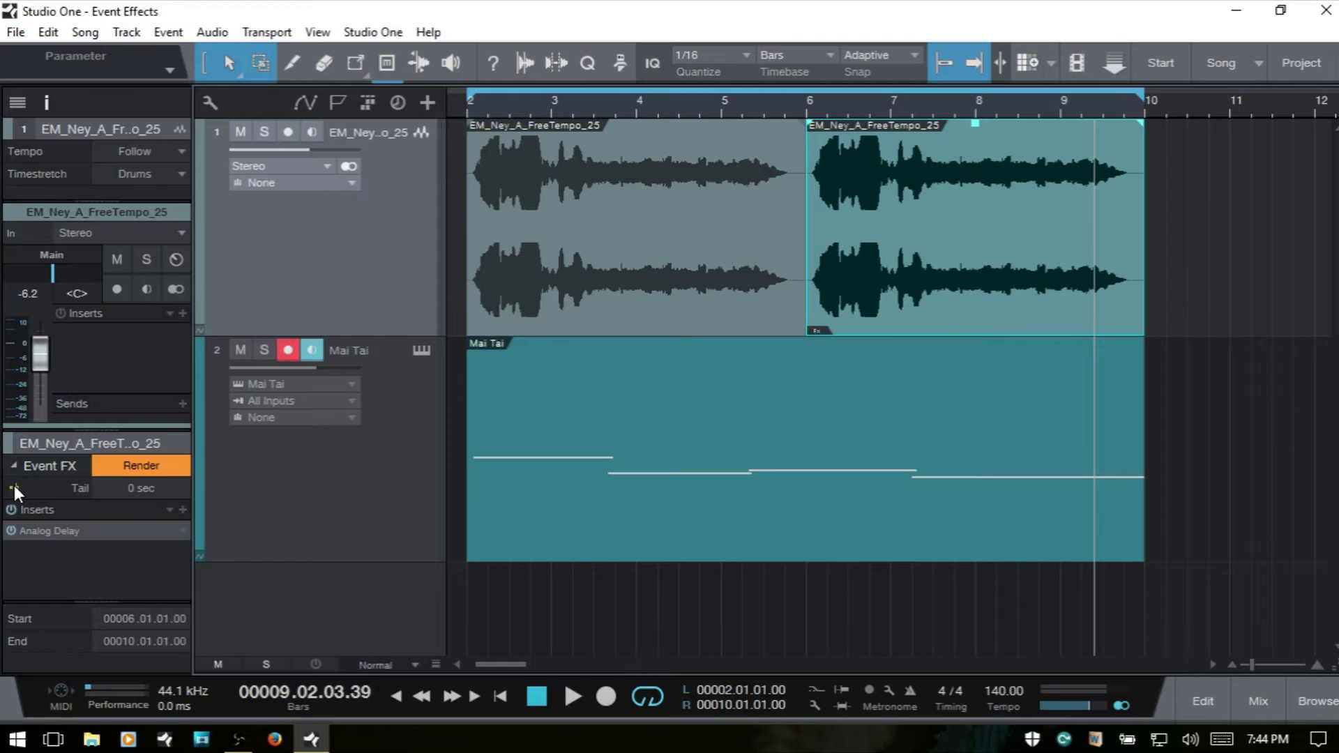
Render the Analog Delay into the second slice's audio and play from around bar 5.4
click(140, 465)
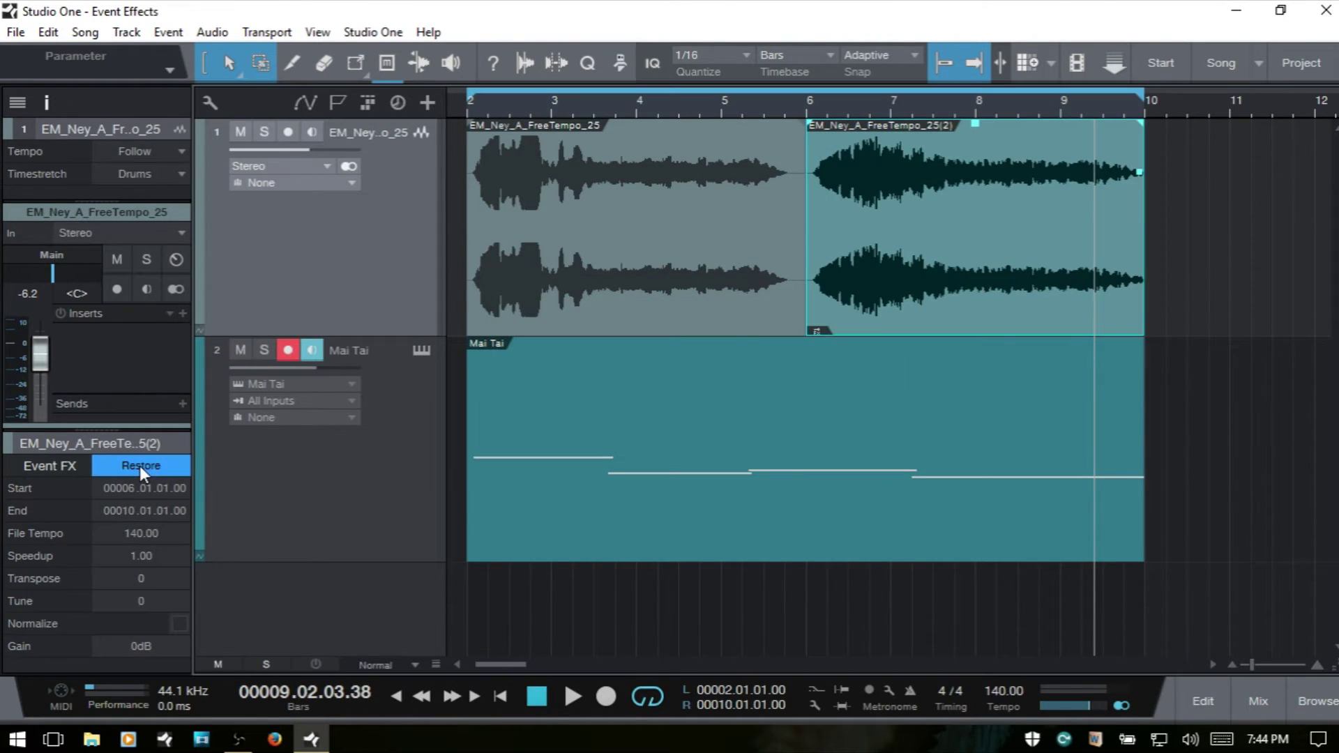
click(792, 106)
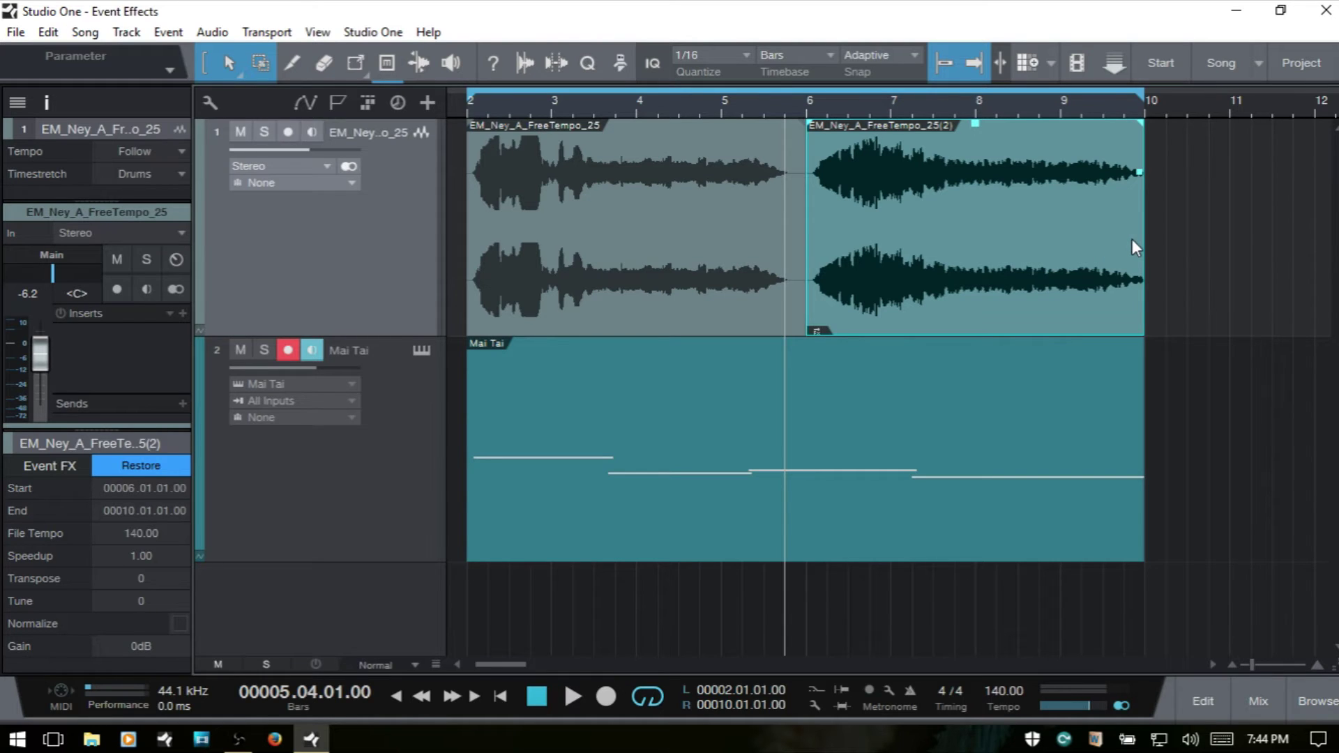
key(space)
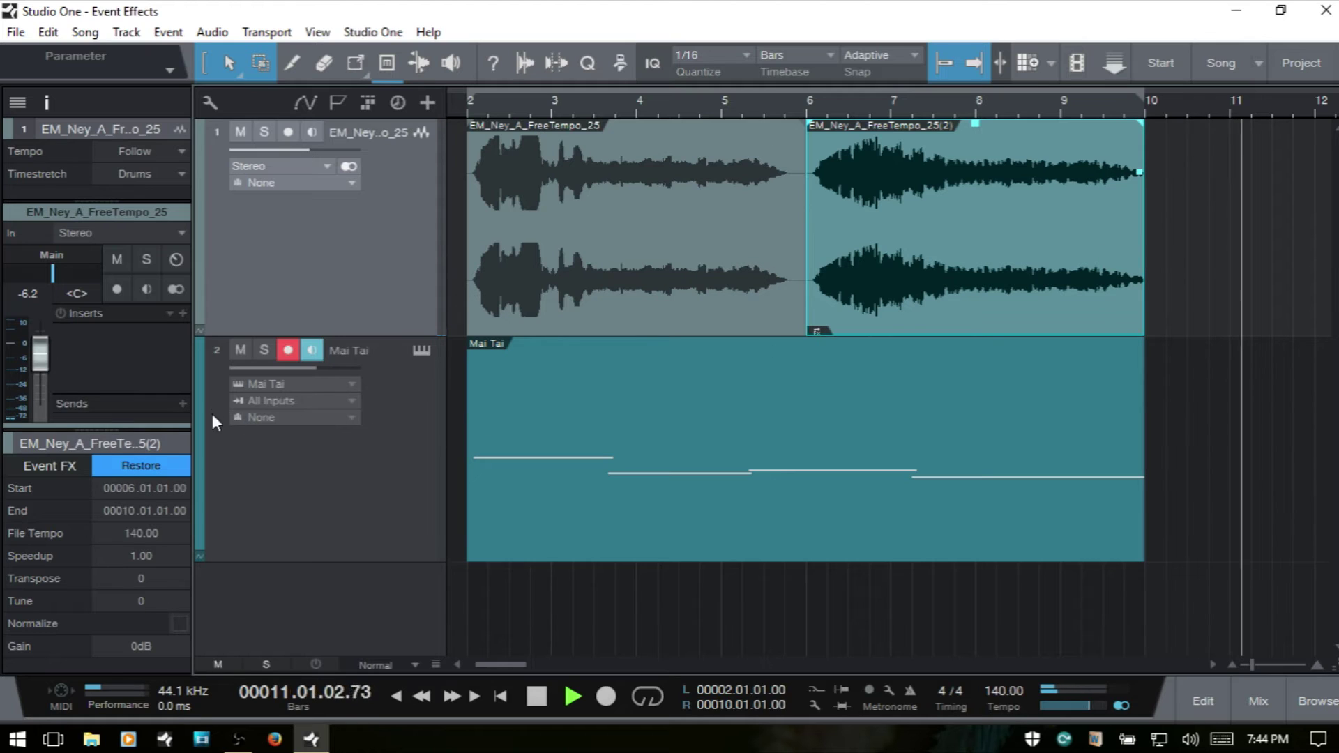
Jump to around bar 8, stop playback, and leave the Mai Tai track muted
click(952, 110)
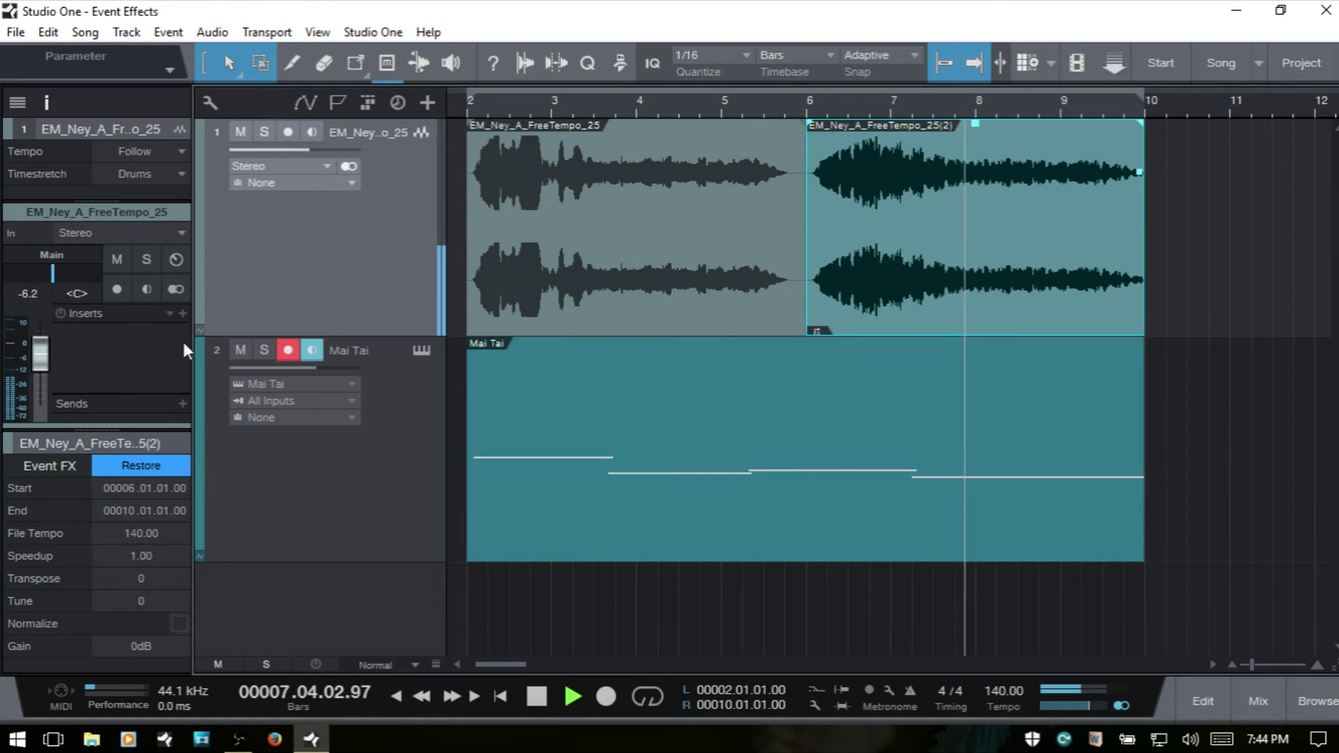
click(240, 350)
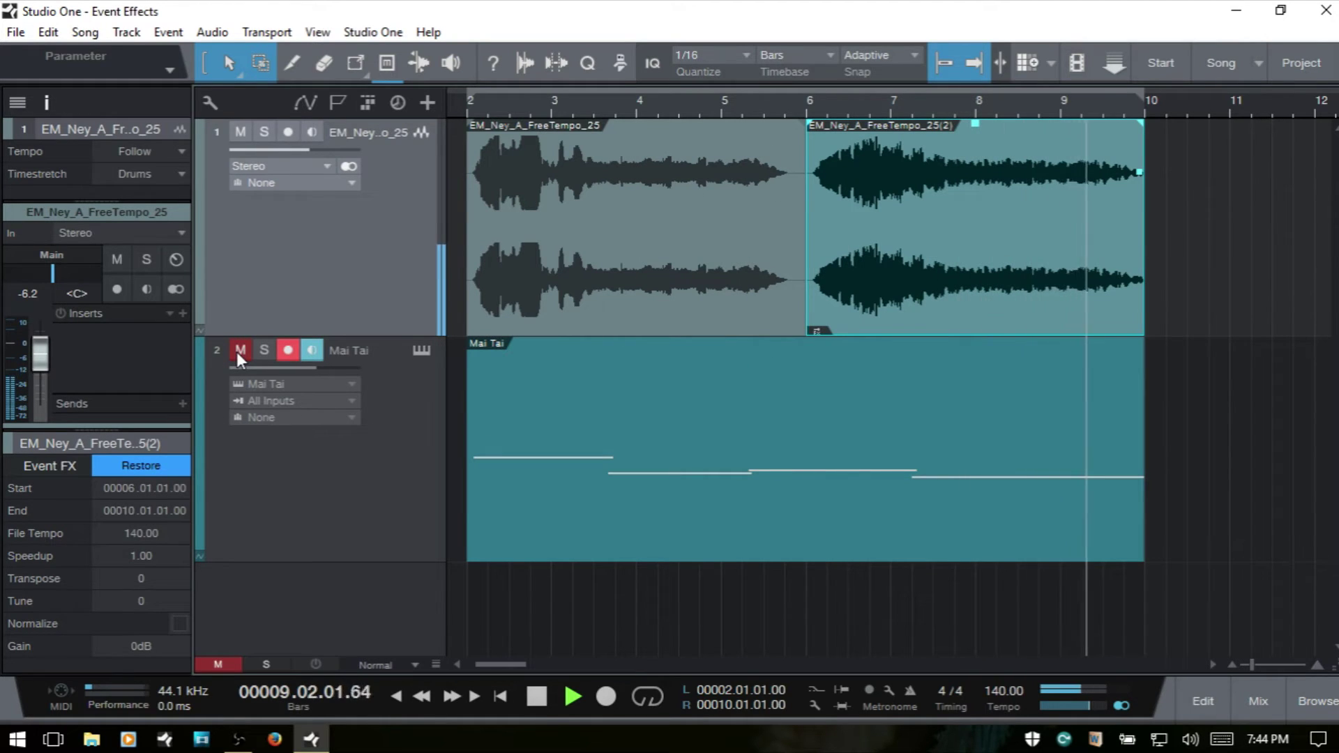
key(space)
click(239, 350)
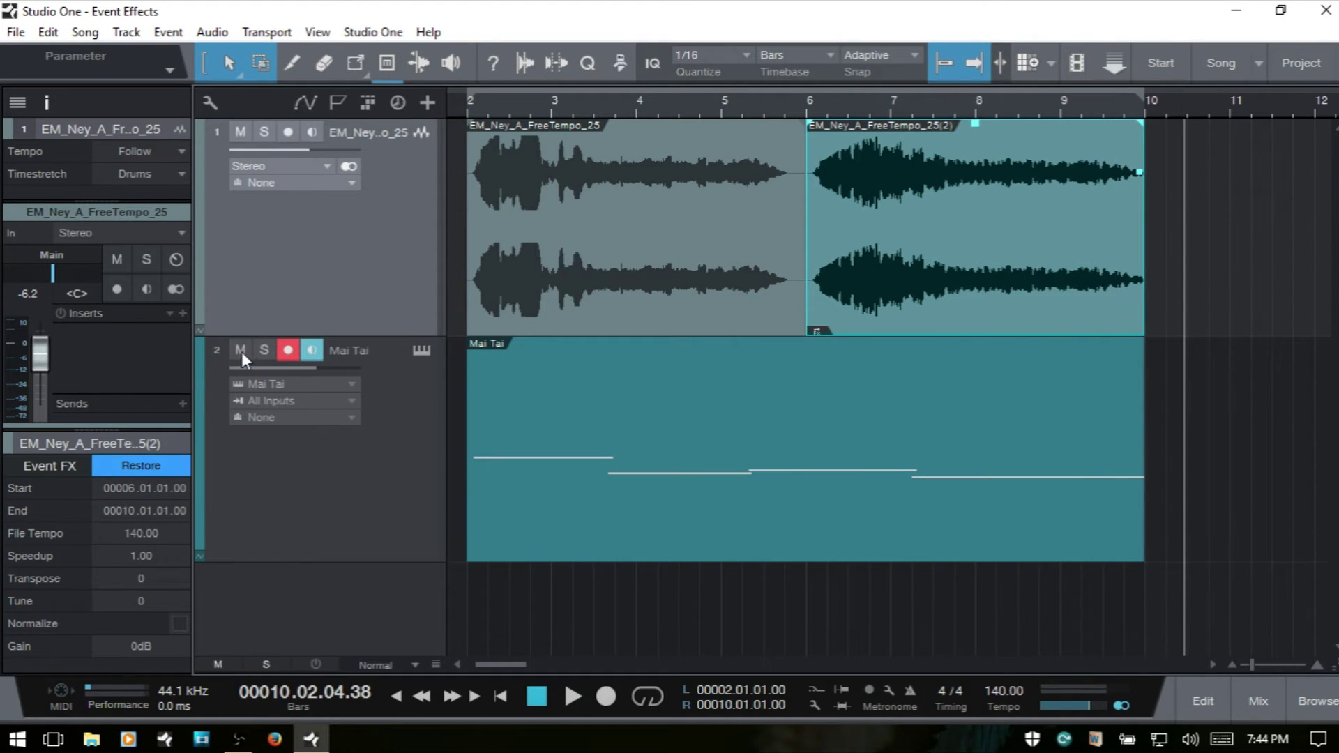
click(240, 350)
Undo the render to restore the live Analog Delay, then set the Event FX tail to 4 sec
key(ctrl+z)
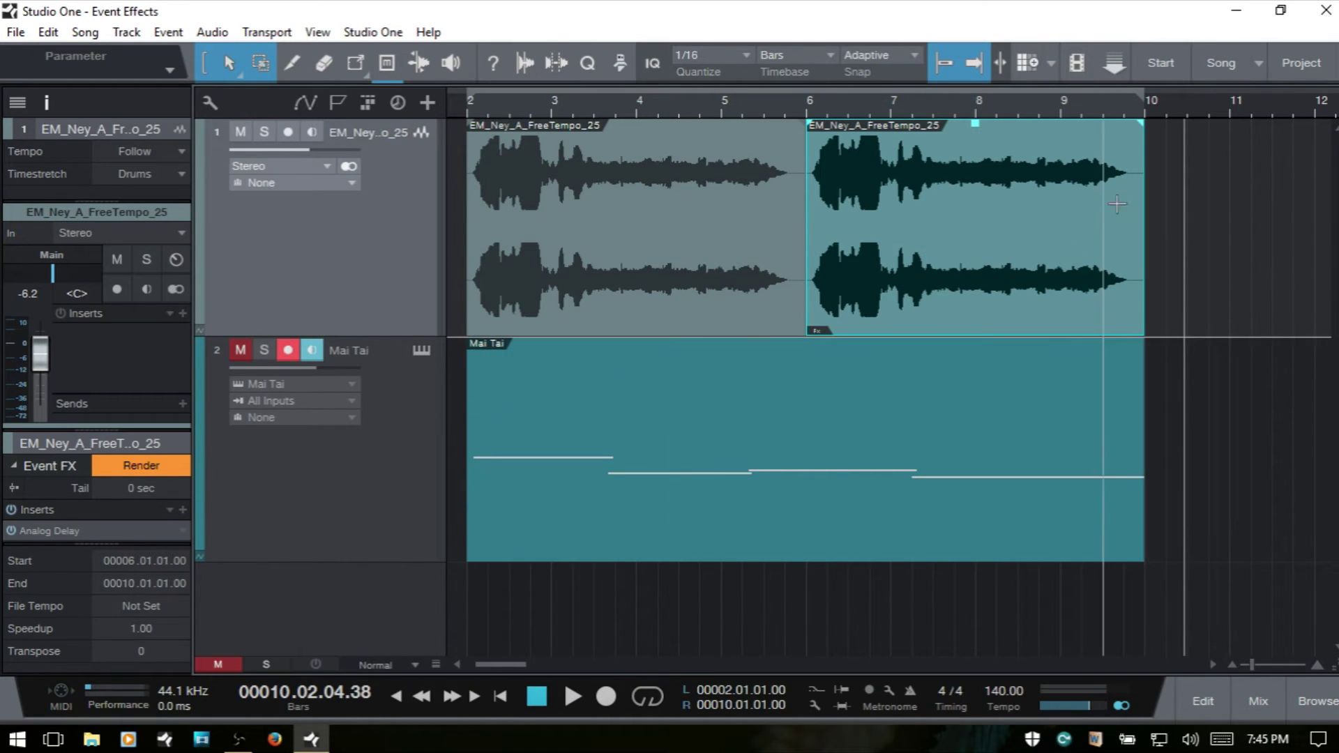
click(132, 487)
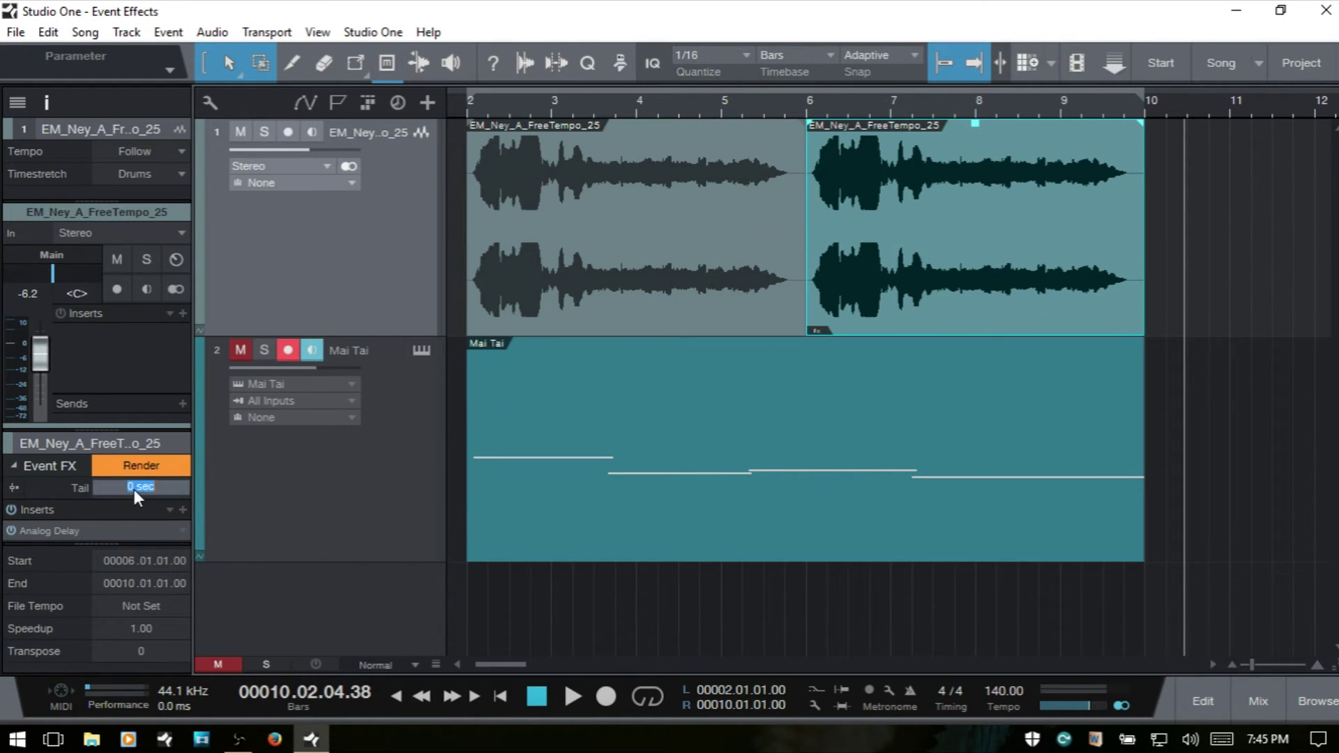
text(4)
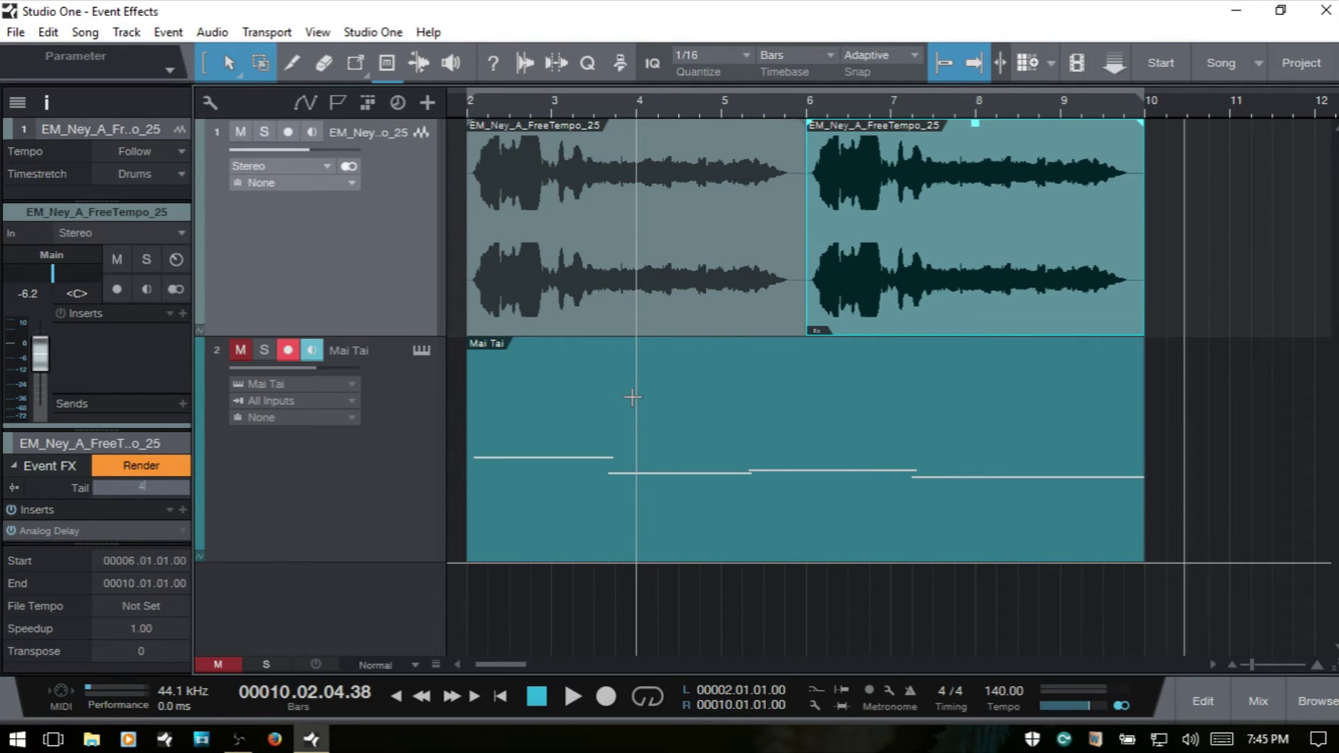
key(Return)
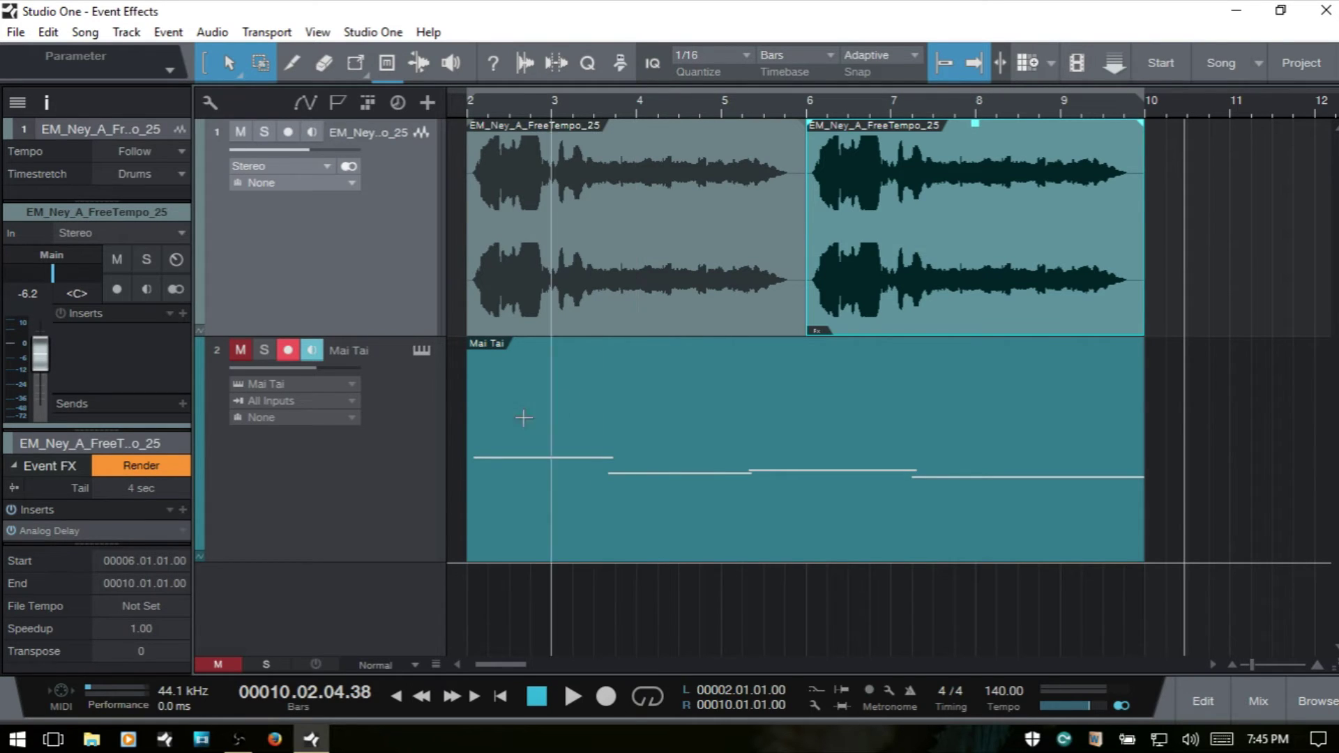
Render the Analog Delay into the second vocal event and play from bar 8 to hear its tail
click(145, 467)
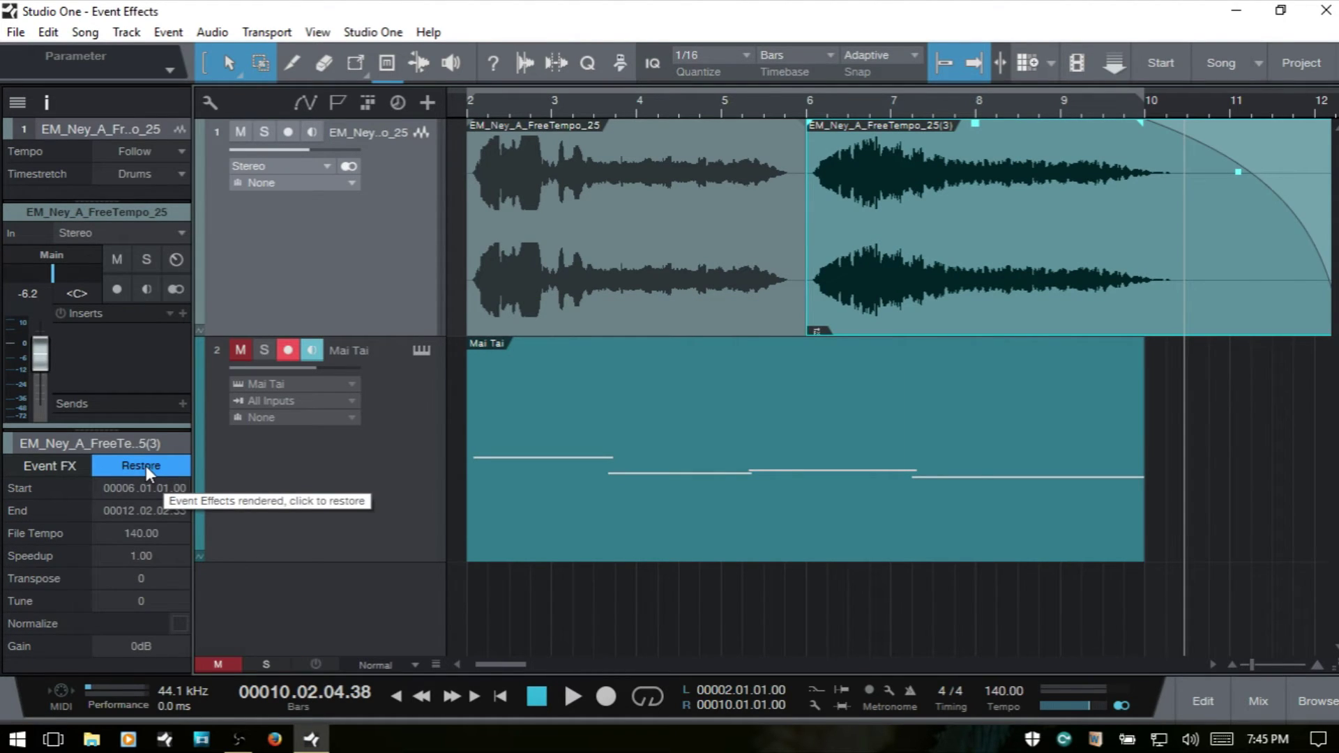
drag(502, 662, 506, 661)
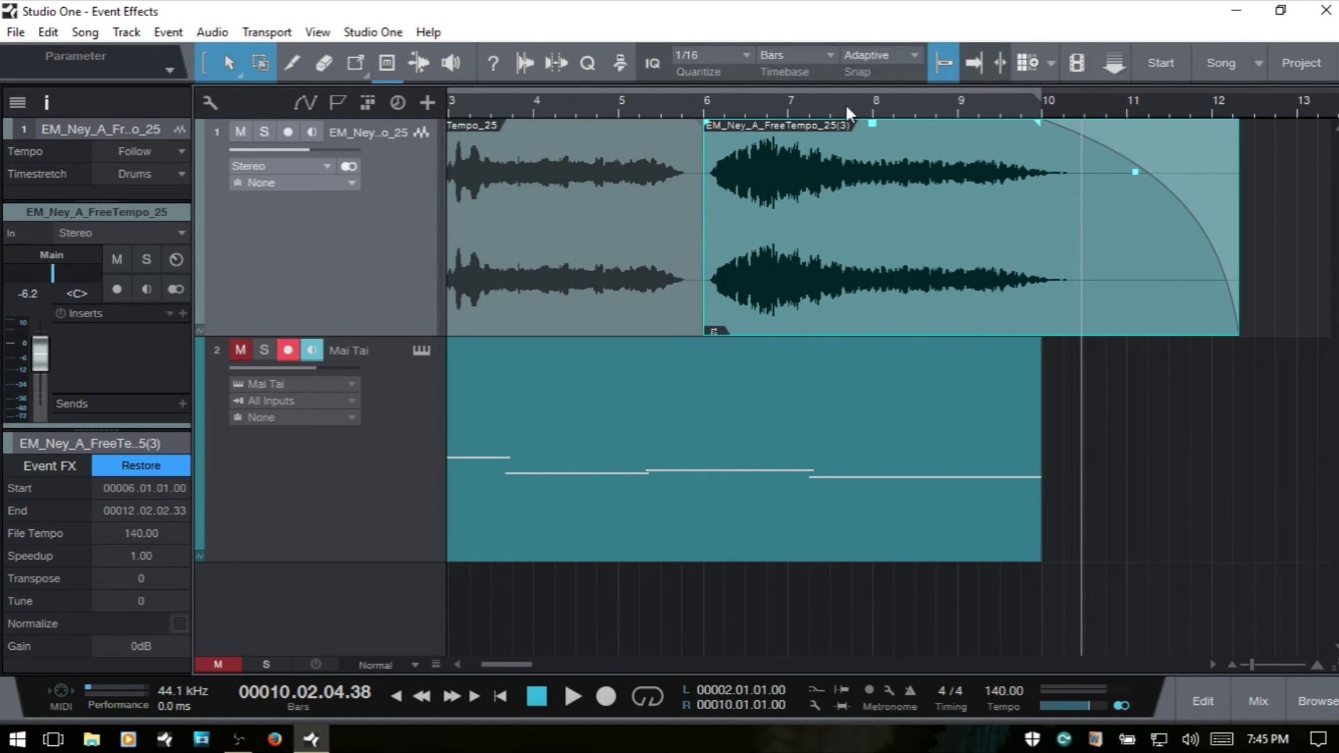
click(906, 105)
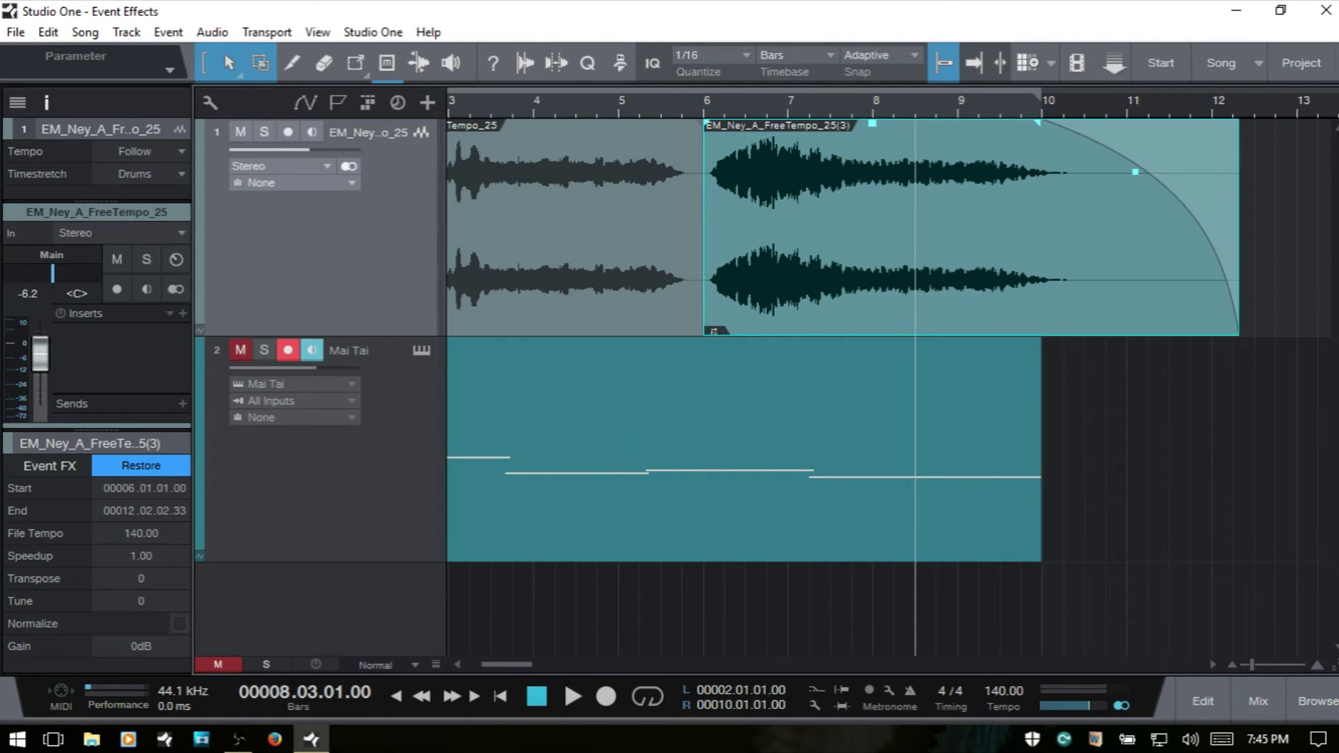
key(f)
key(space)
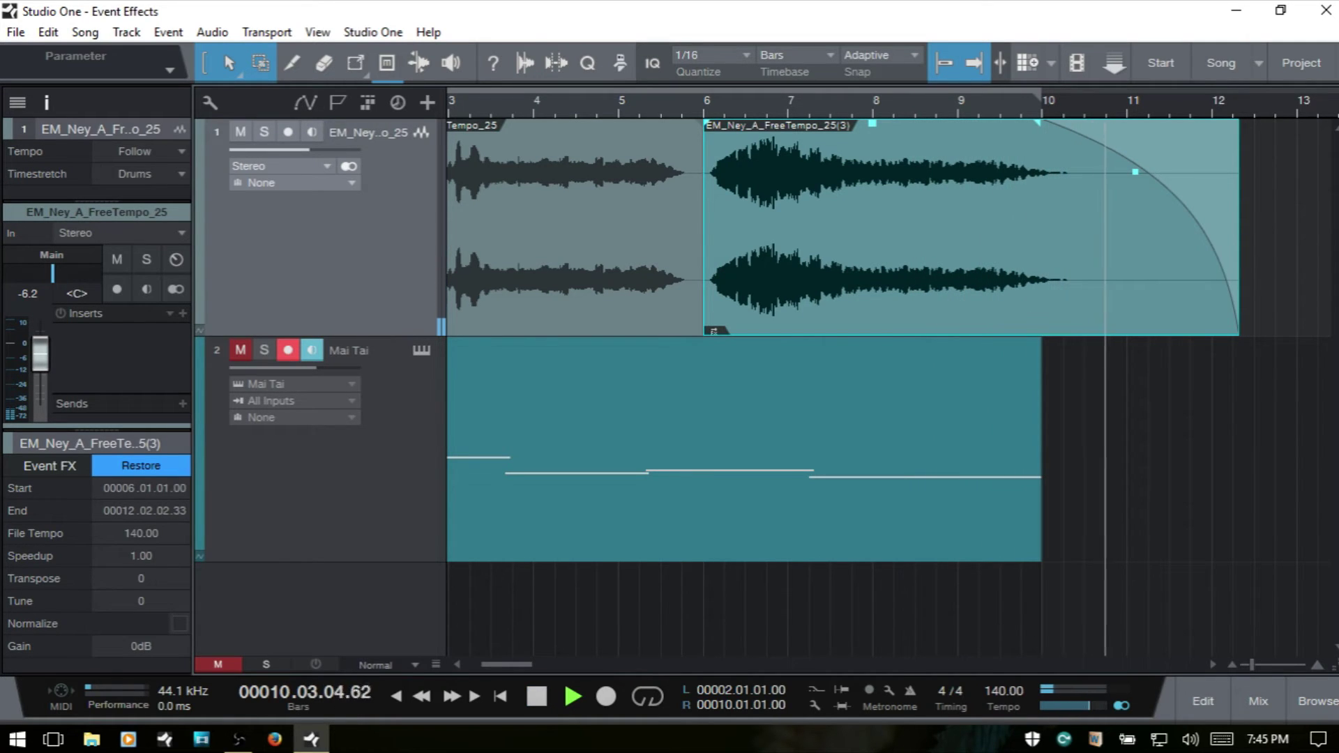
key(space)
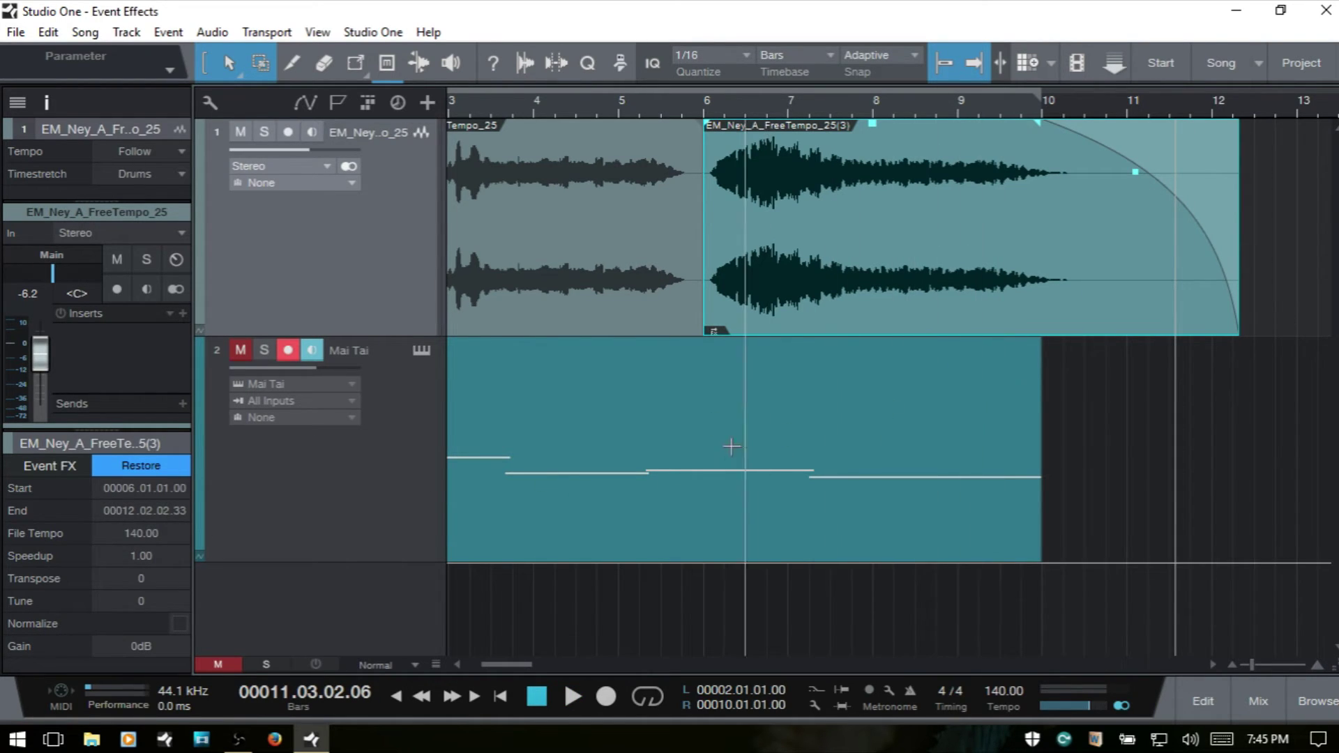
Restore the live Analog Delay on the second vocal event and trim its end to bar 10
click(134, 466)
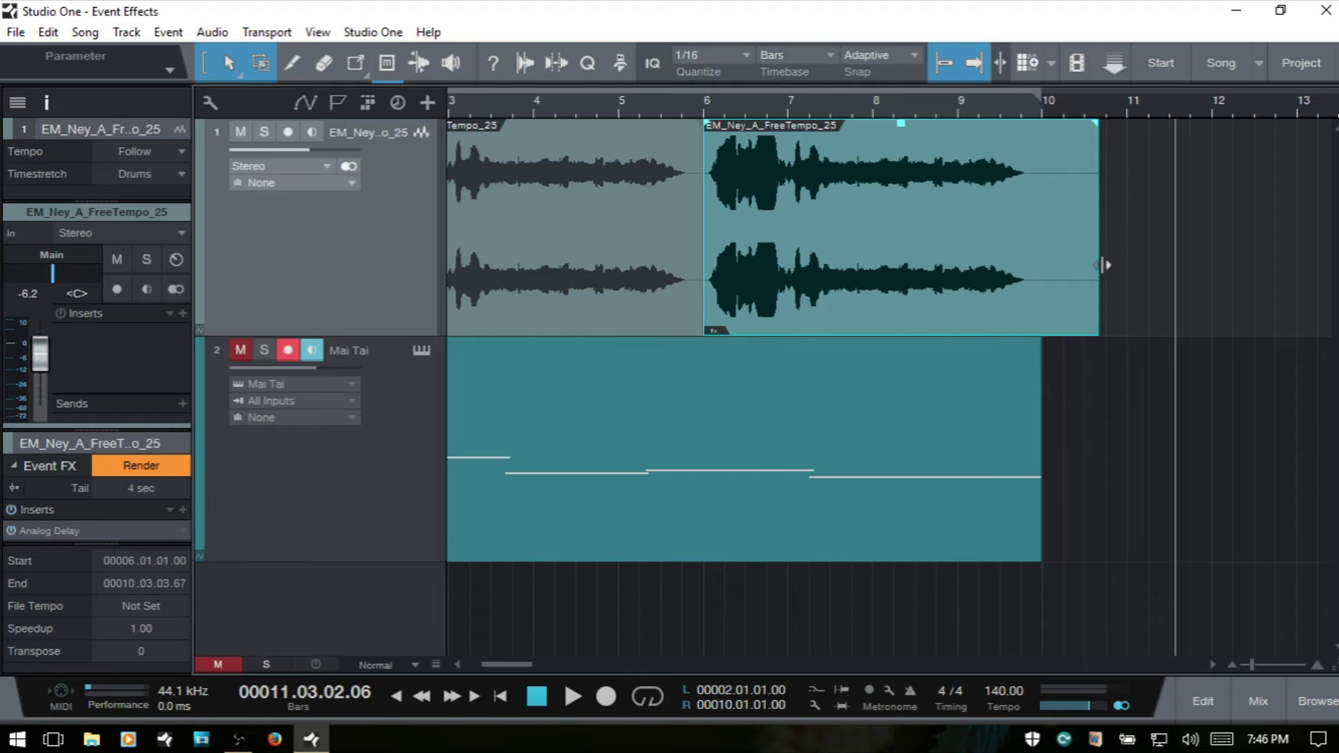
drag(1106, 265, 1046, 260)
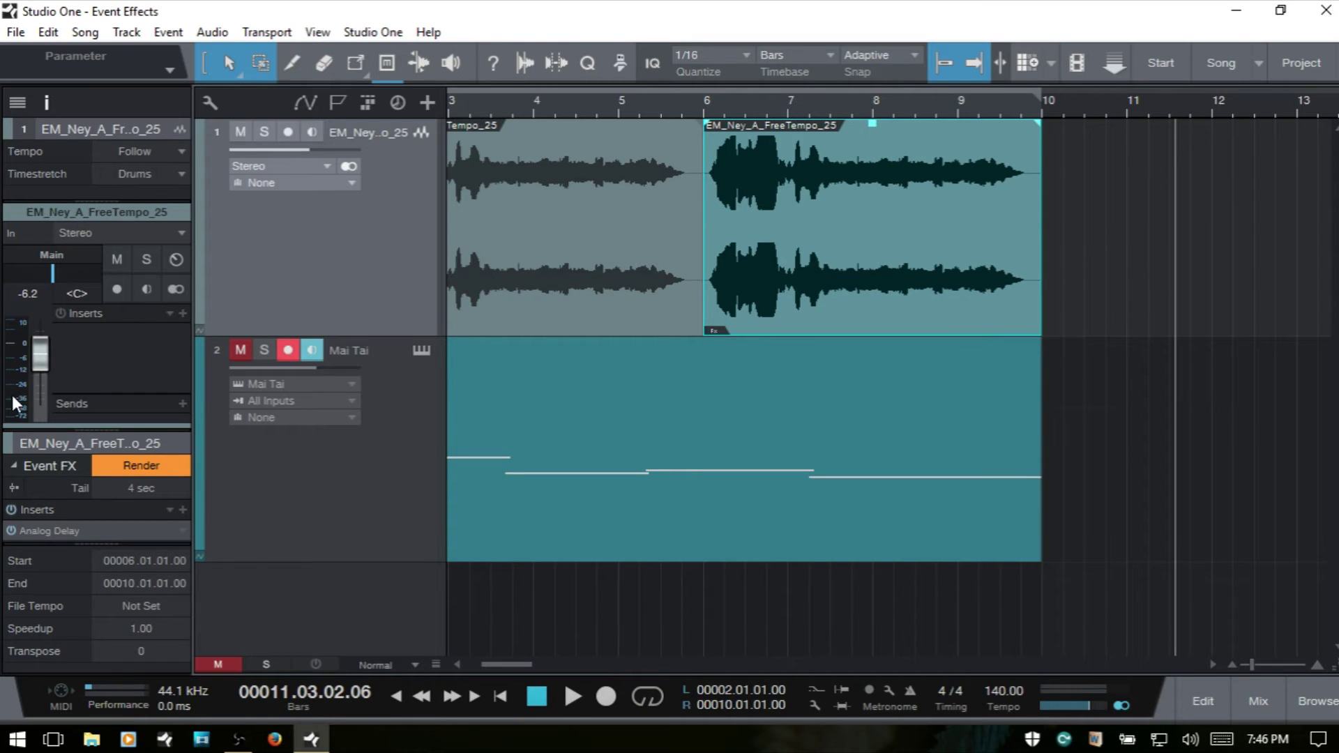
Enable Event FX on the first vocal event and browse the PreSonus inserts without adding any
click(539, 307)
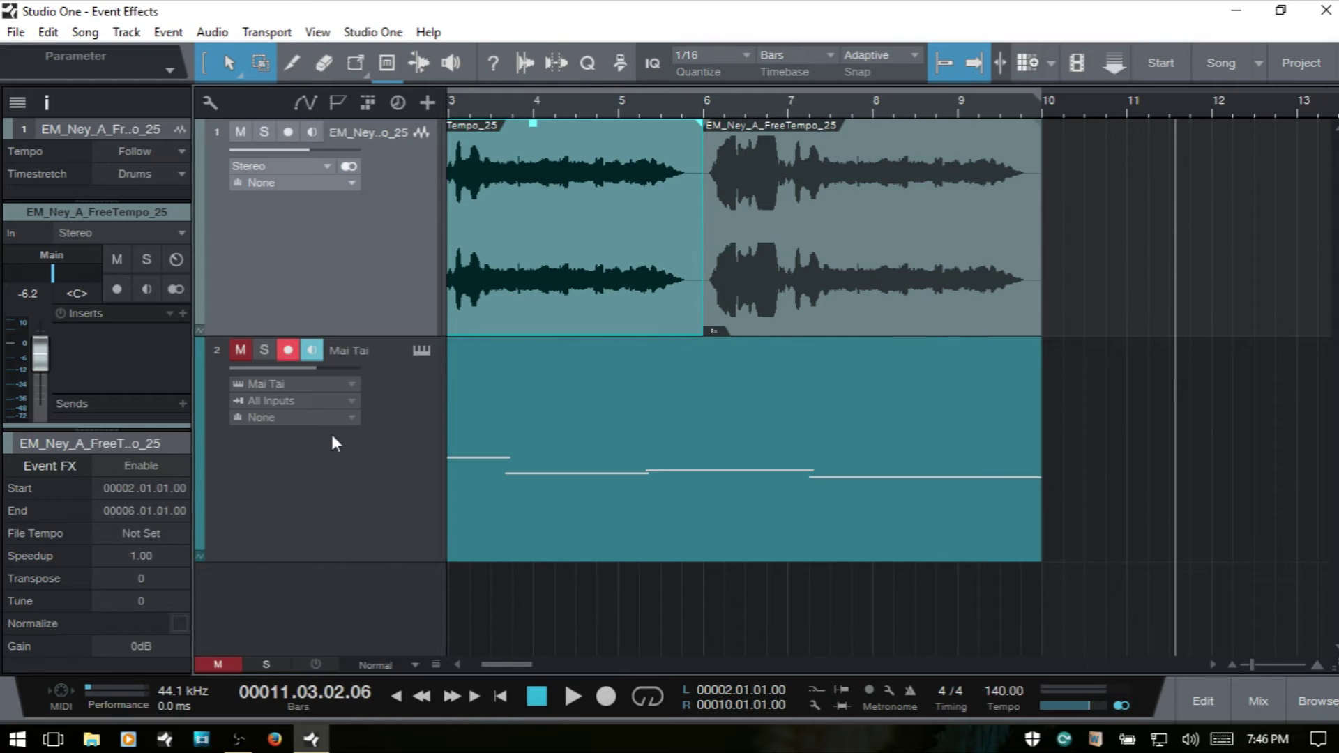
click(140, 467)
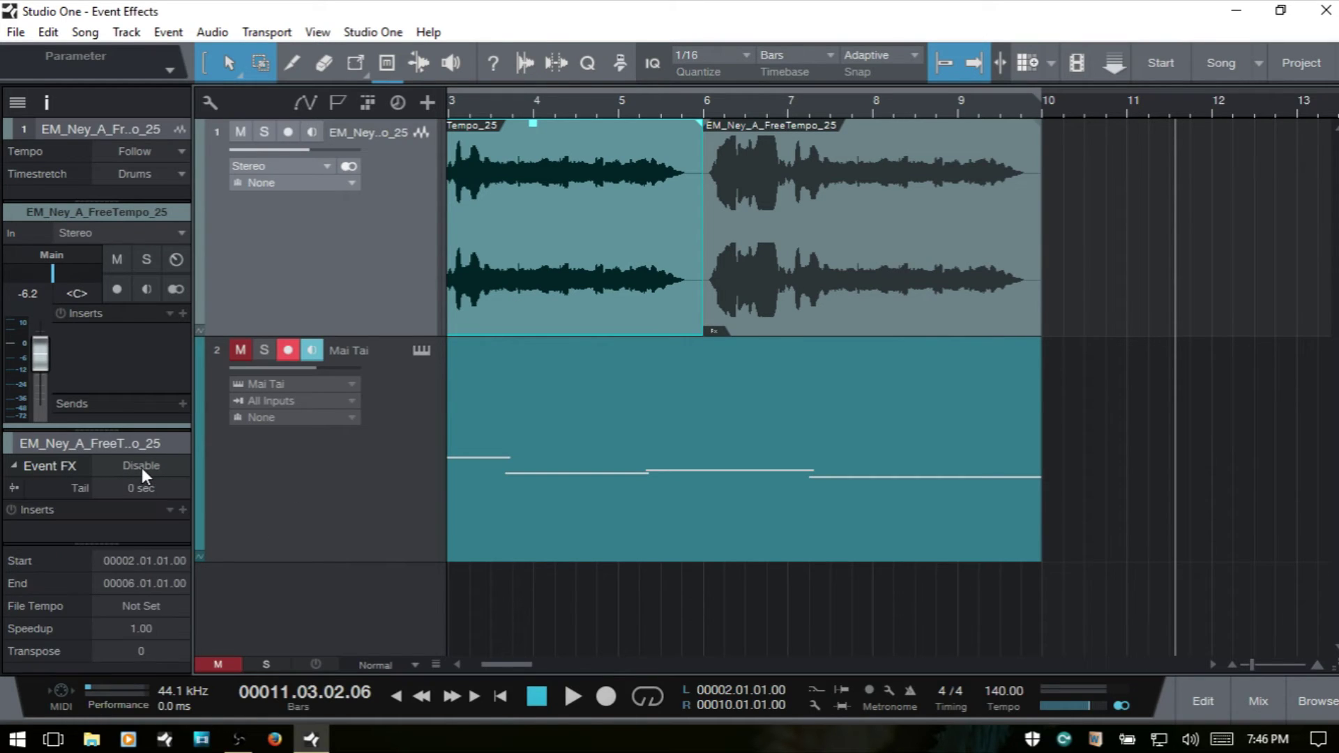
click(182, 510)
click(261, 651)
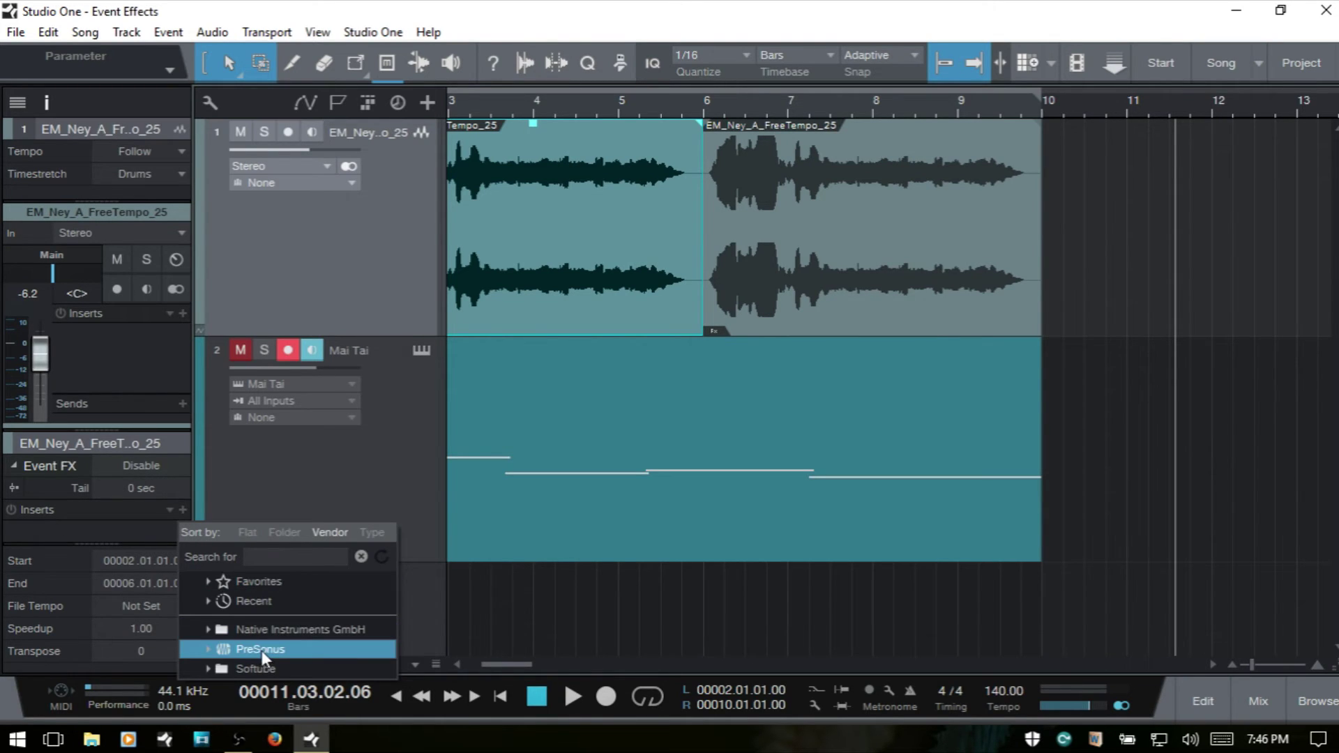
click(205, 649)
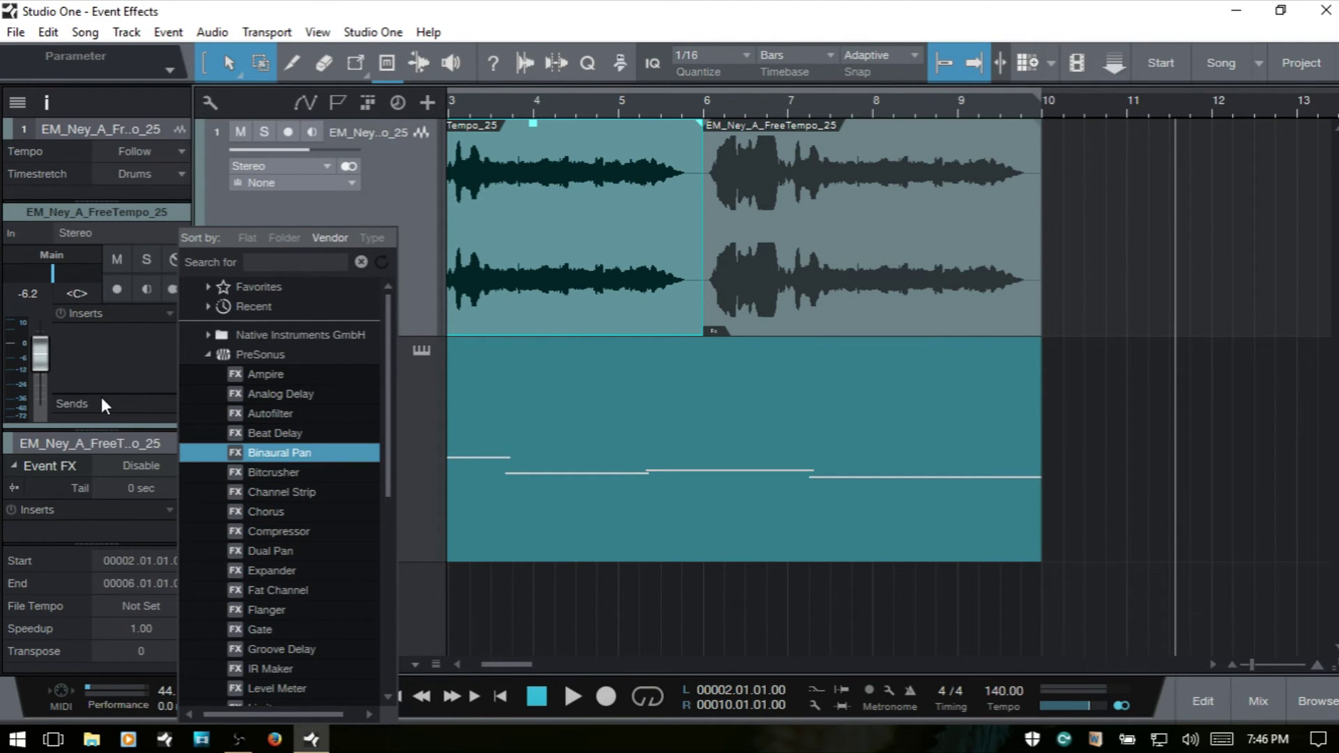
click(169, 510)
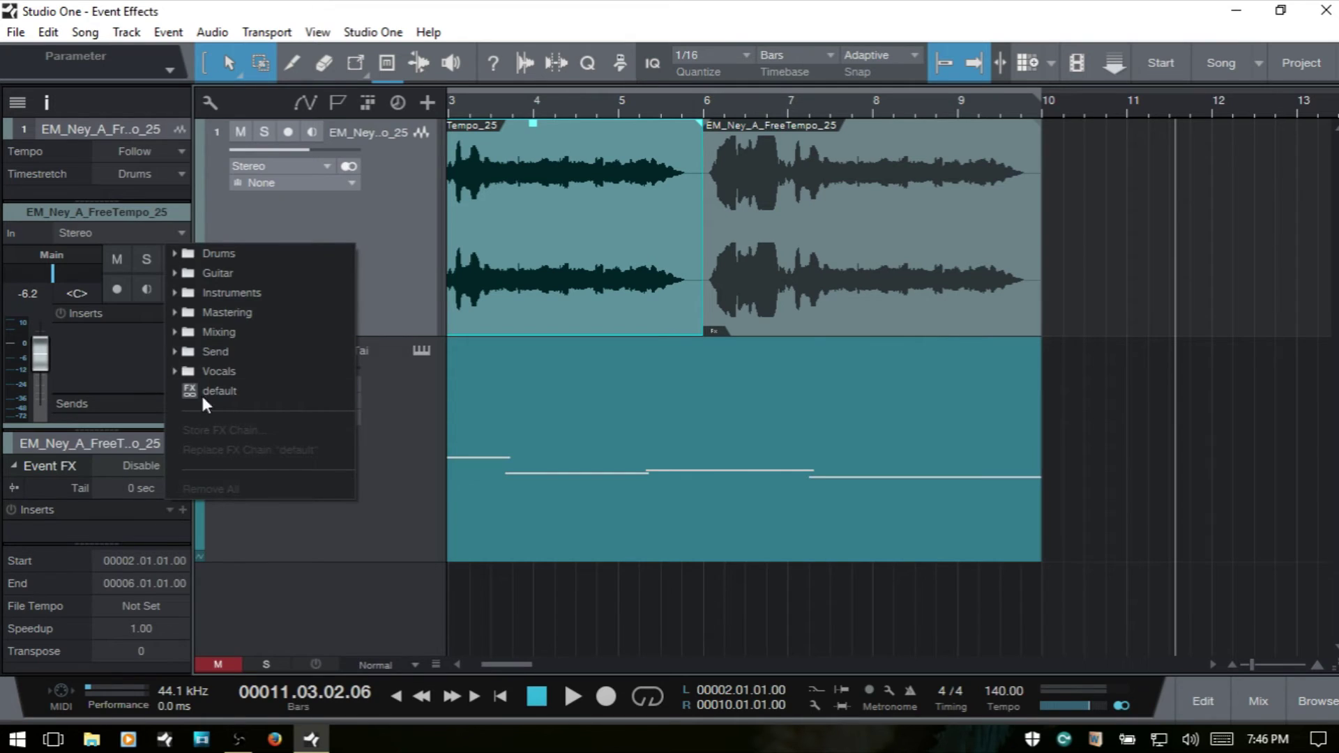
click(275, 525)
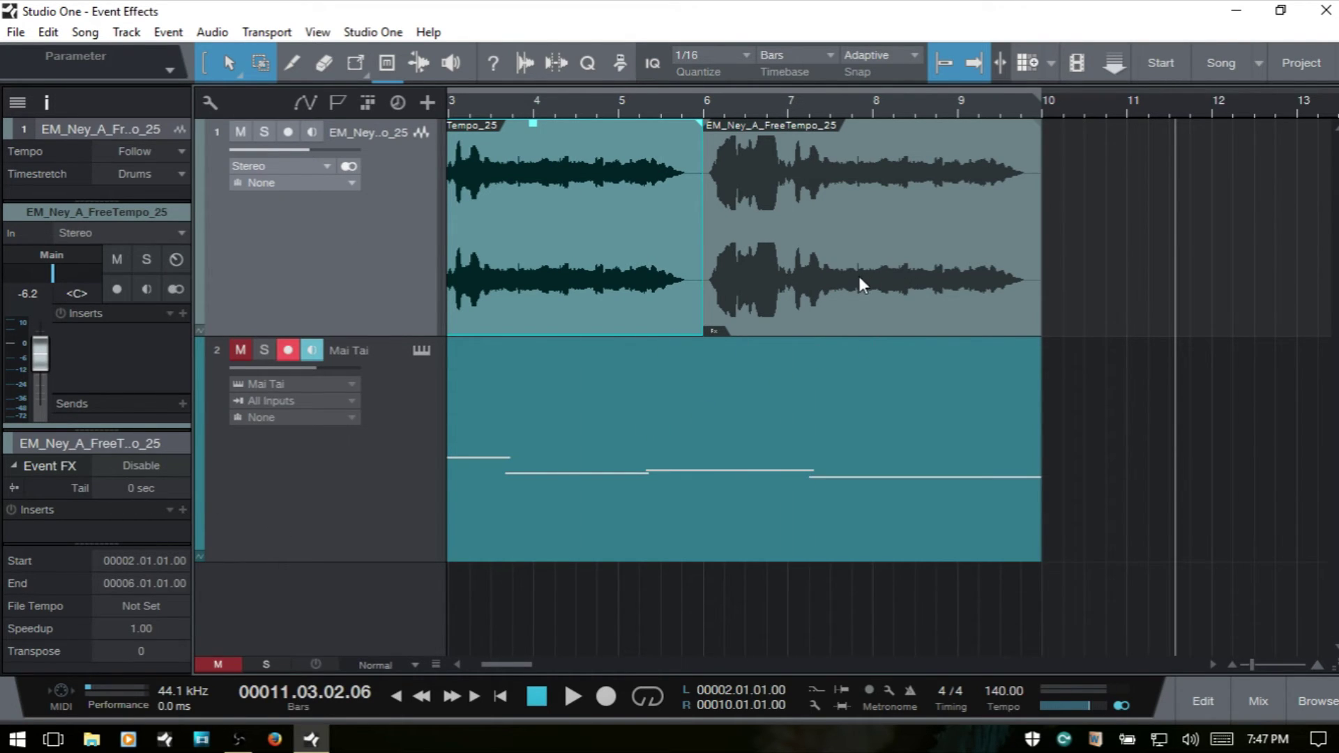
Duplicate the second vocal event so a copy sits at bars 10–14
click(827, 299)
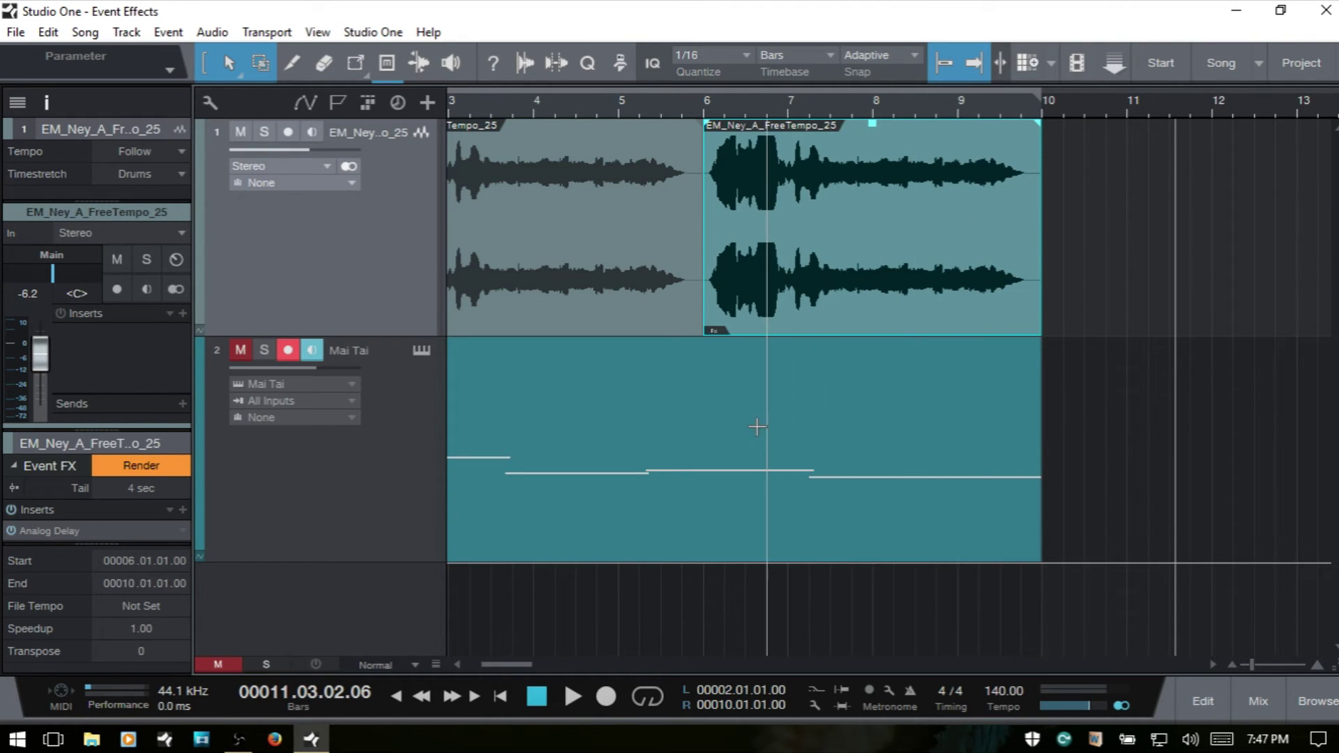
key(d)
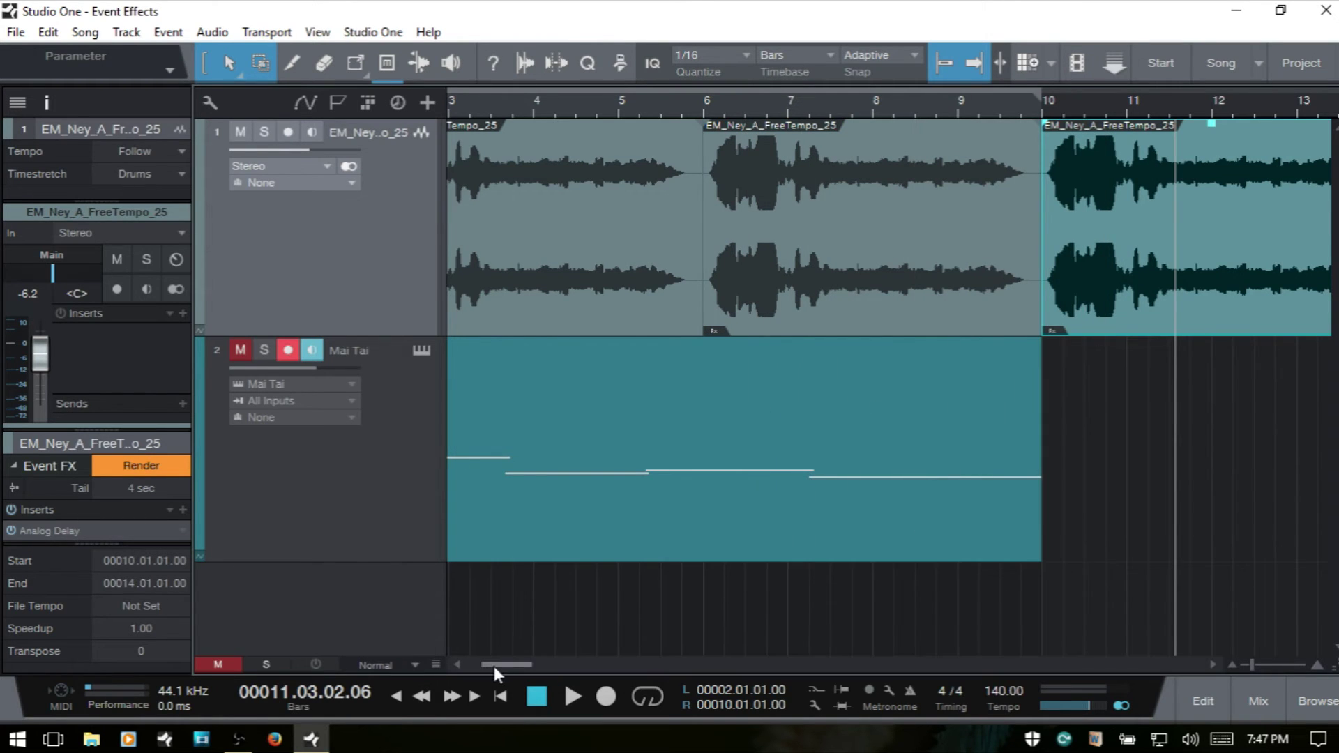
drag(503, 663, 520, 662)
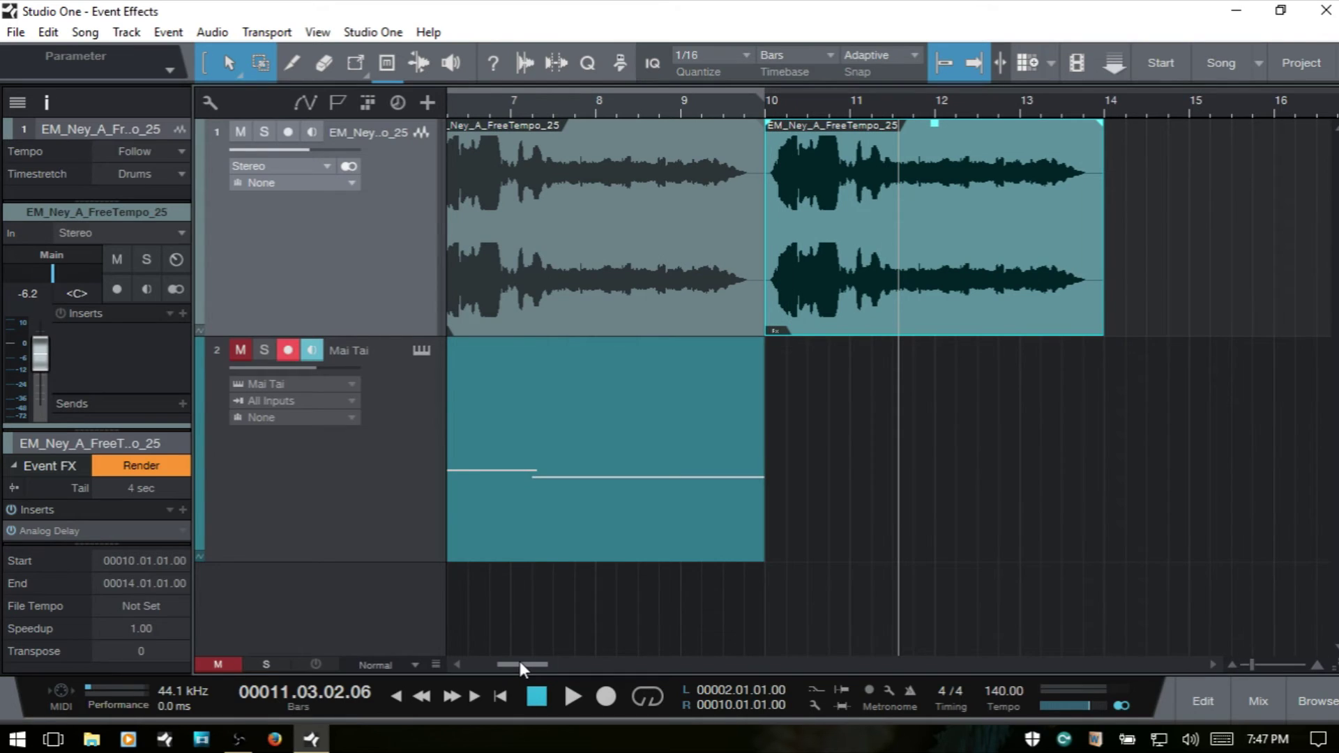
Check the copy's Analog Delay settings, then reselect the original event at bars 6–10
click(777, 330)
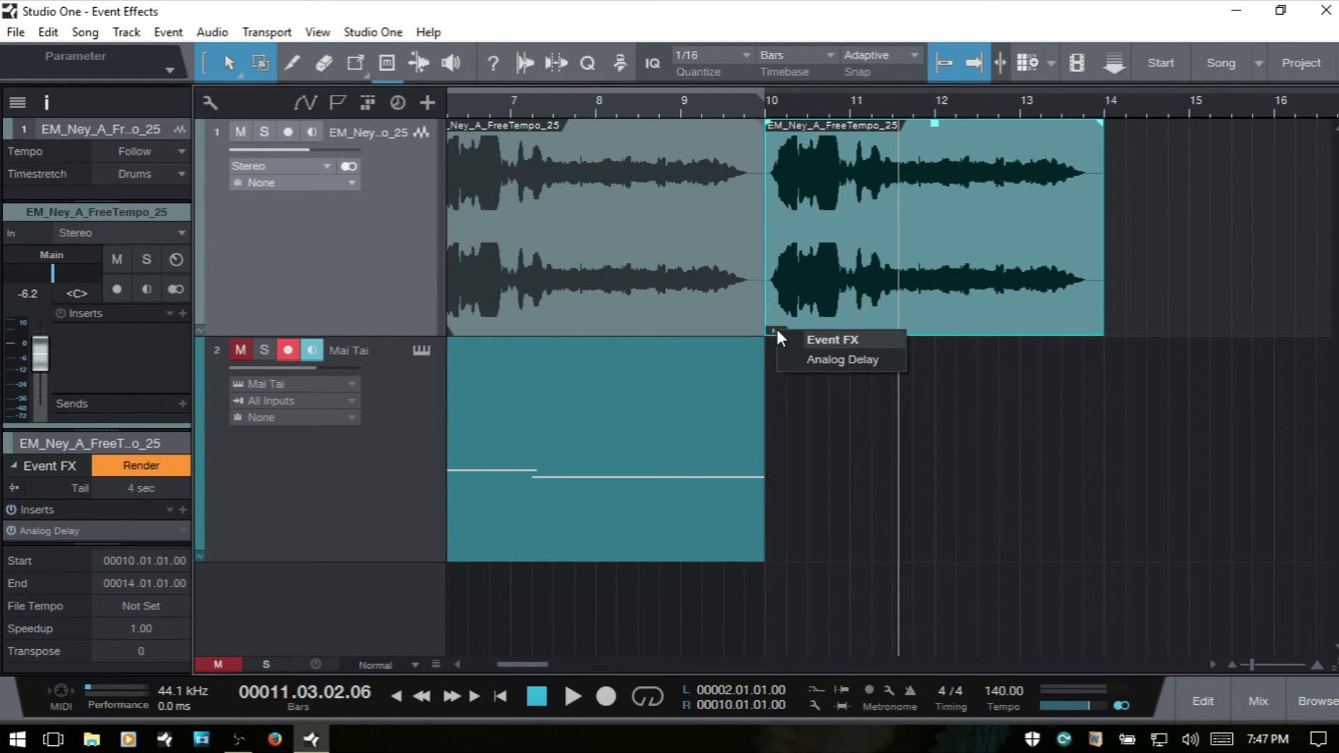
click(824, 361)
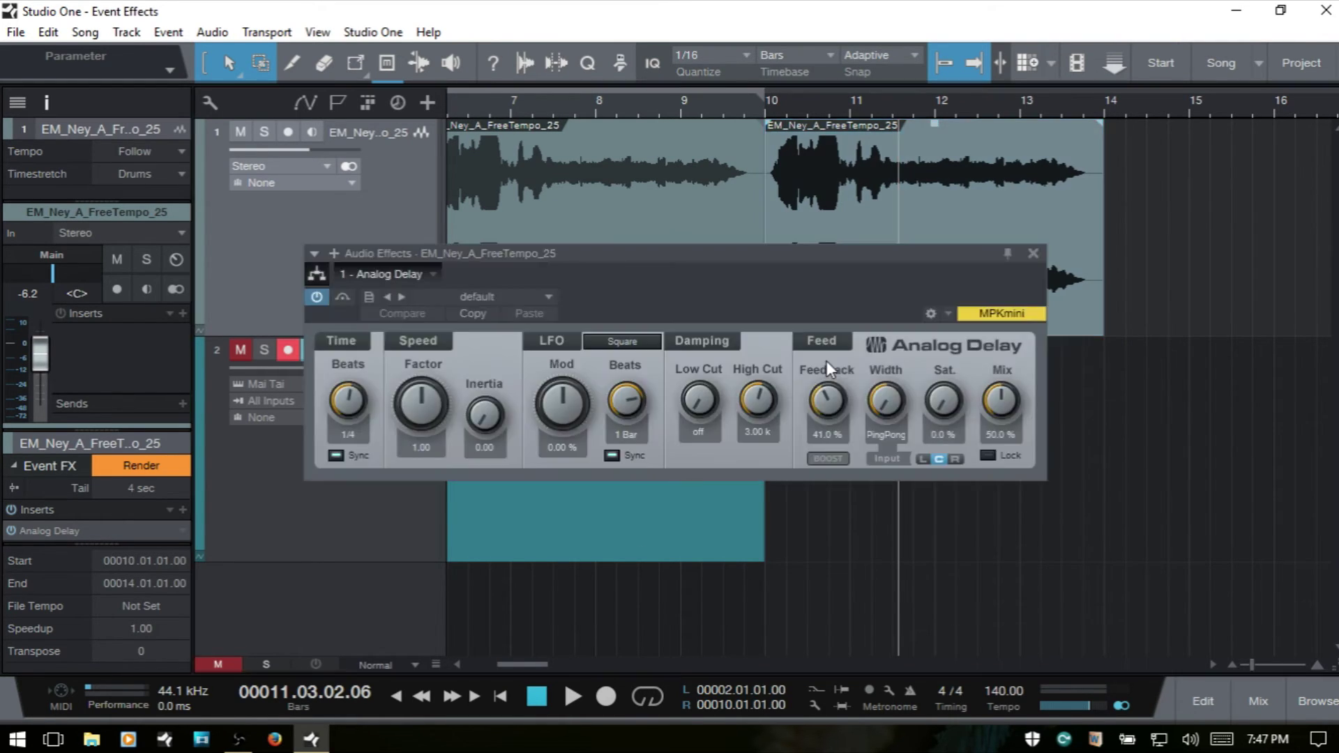
click(1033, 253)
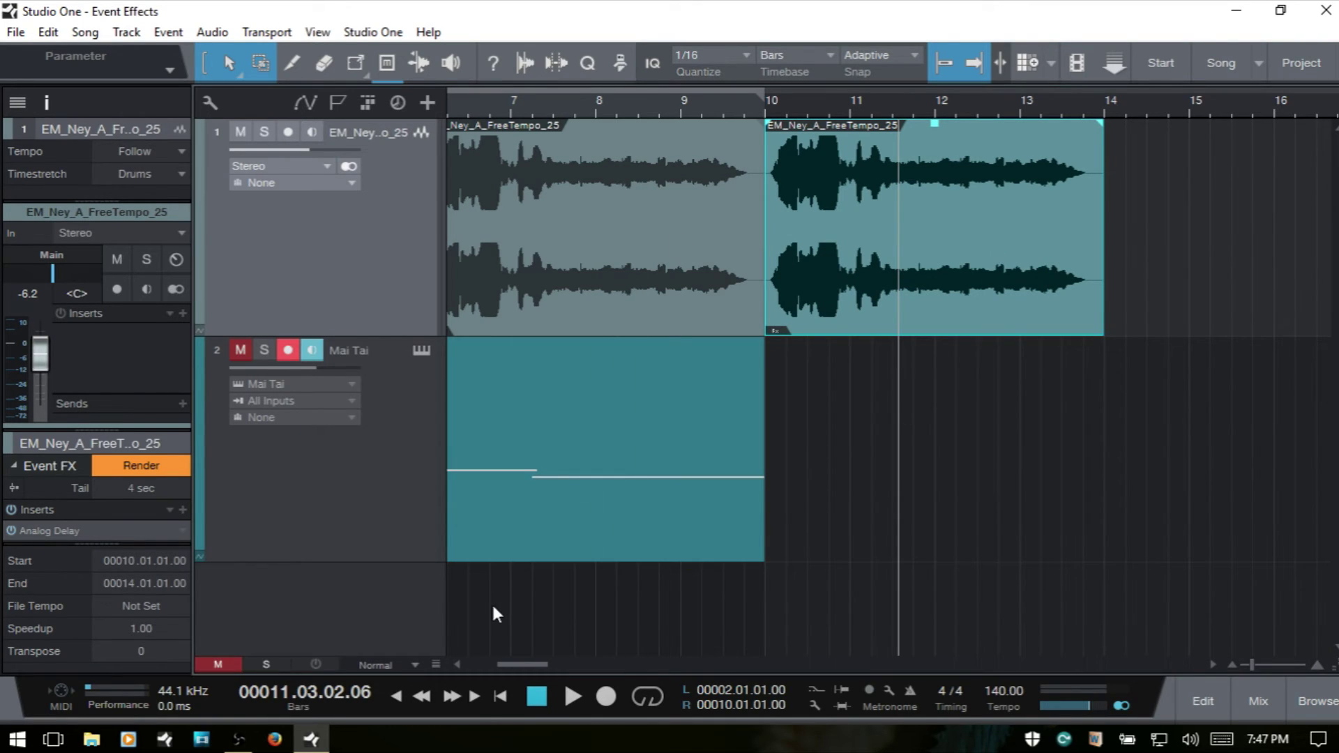
drag(530, 662, 520, 662)
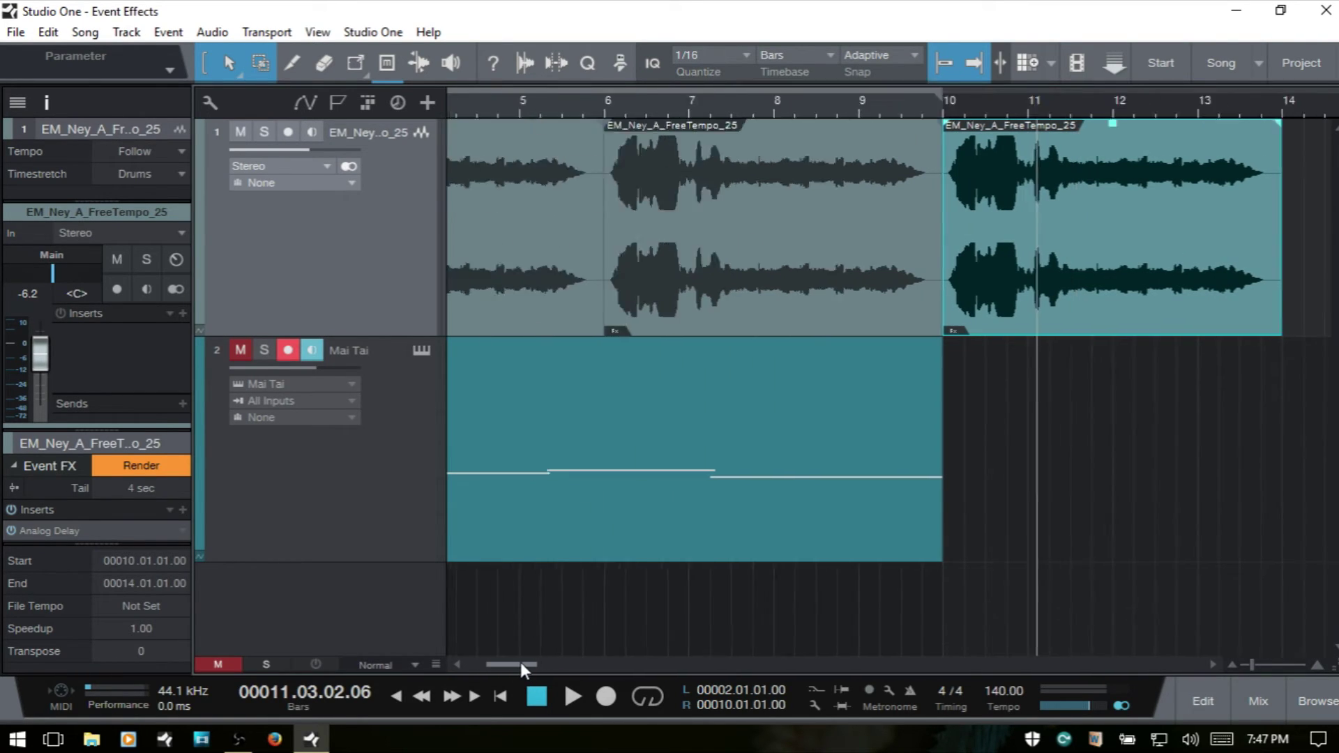
click(768, 302)
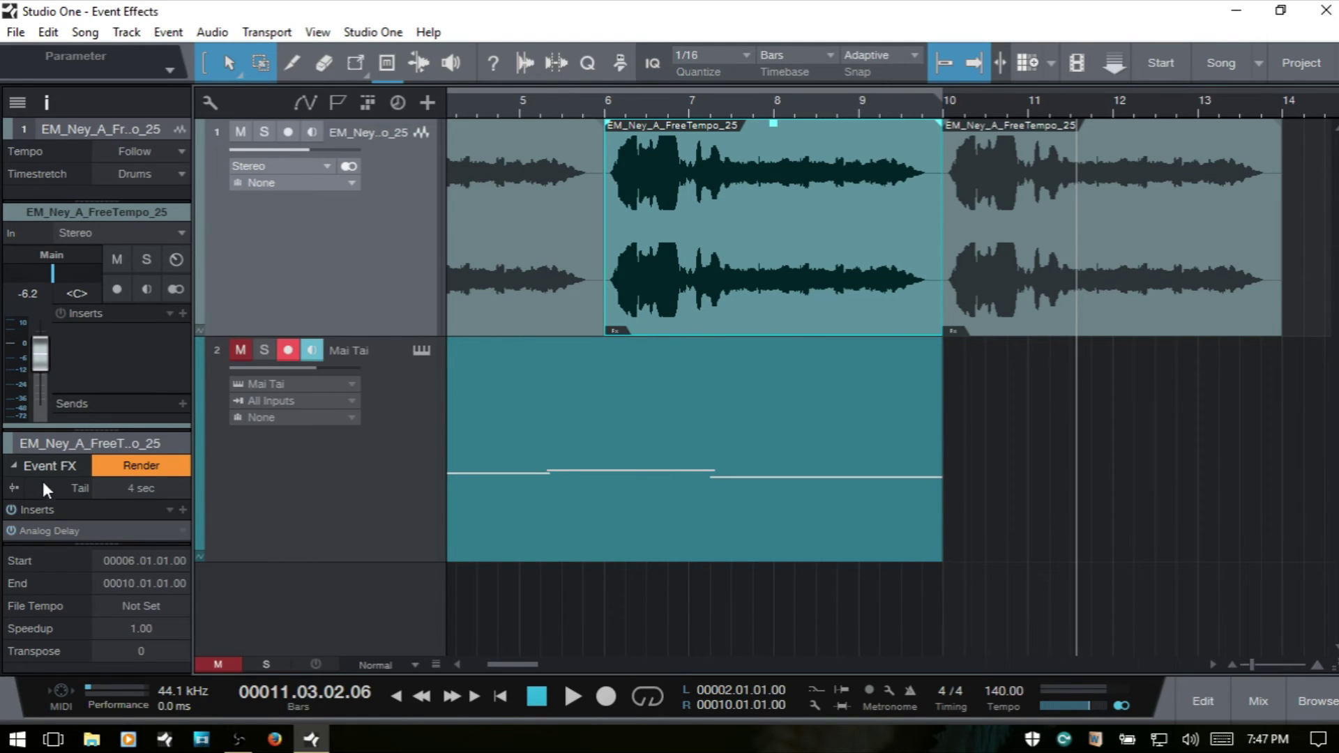
Remove the duplicate event at bars 10–14, leaving the delayed event ending at bar 10
click(13, 466)
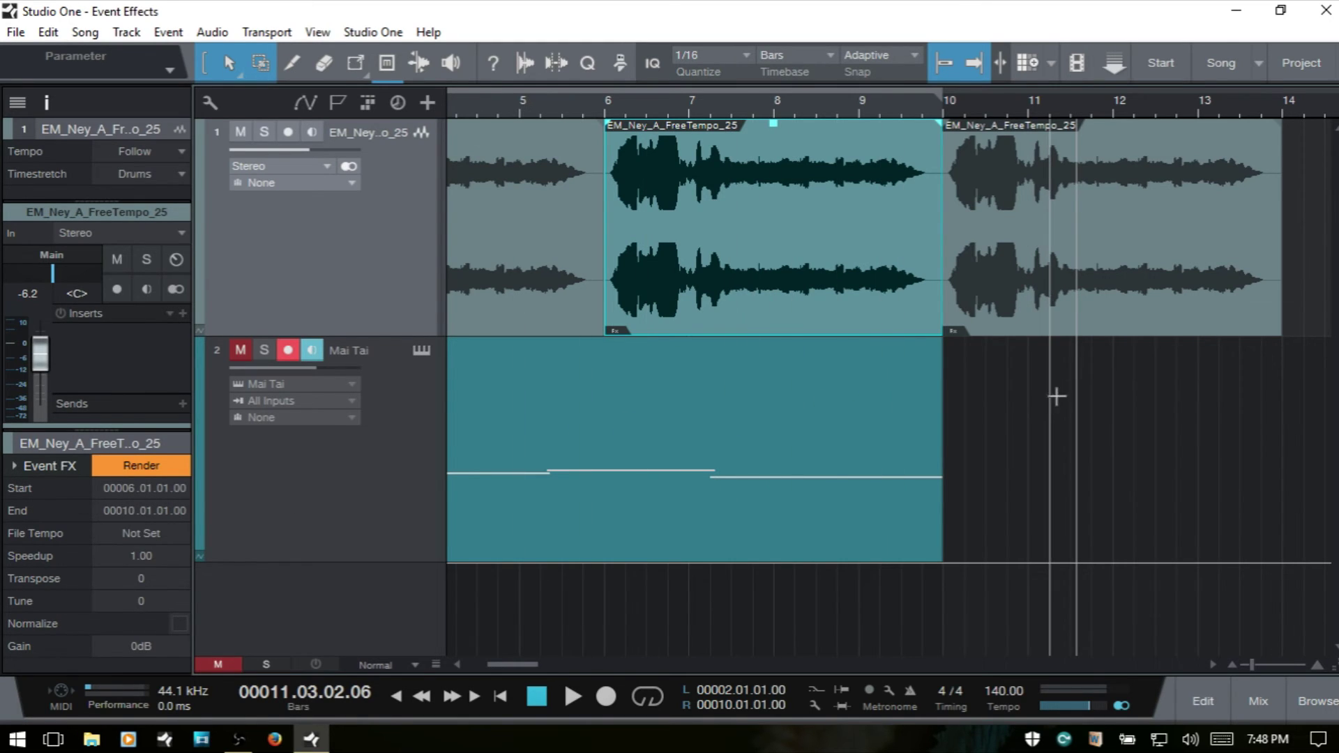
click(1120, 324)
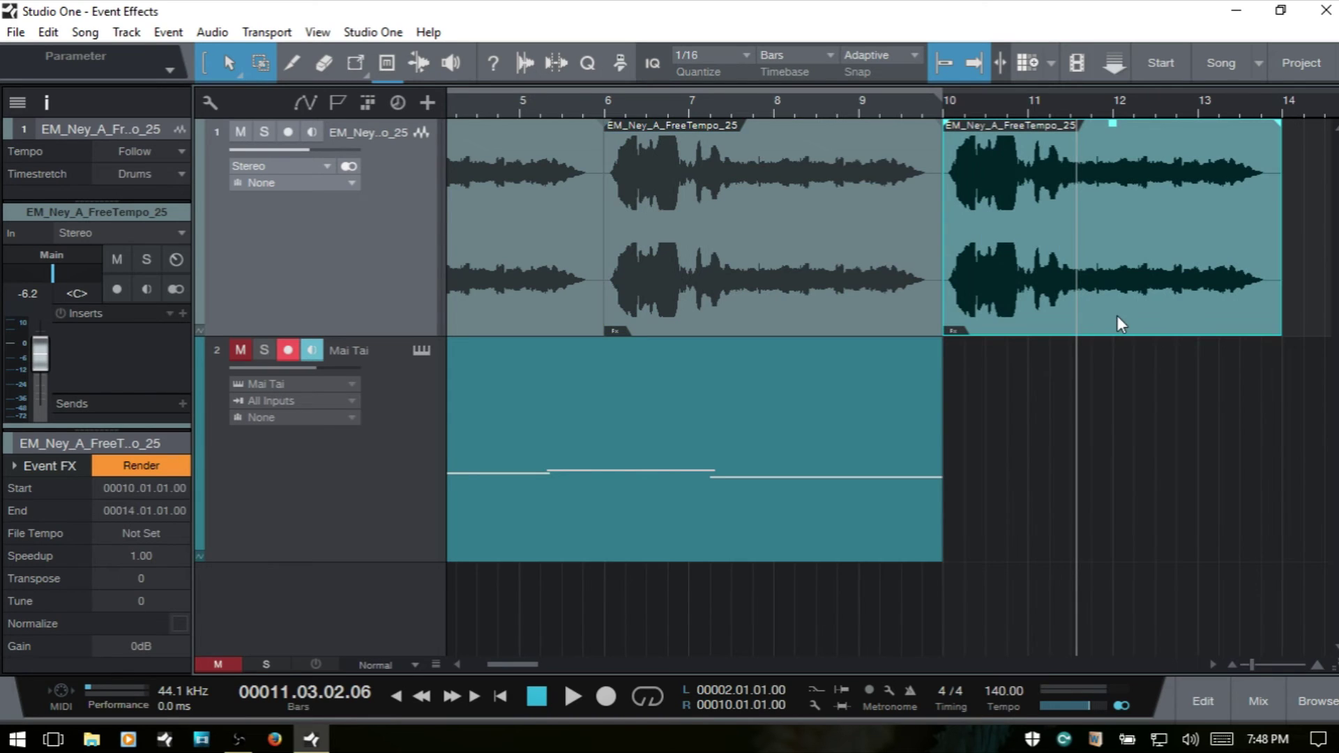
key(ctrl+z)
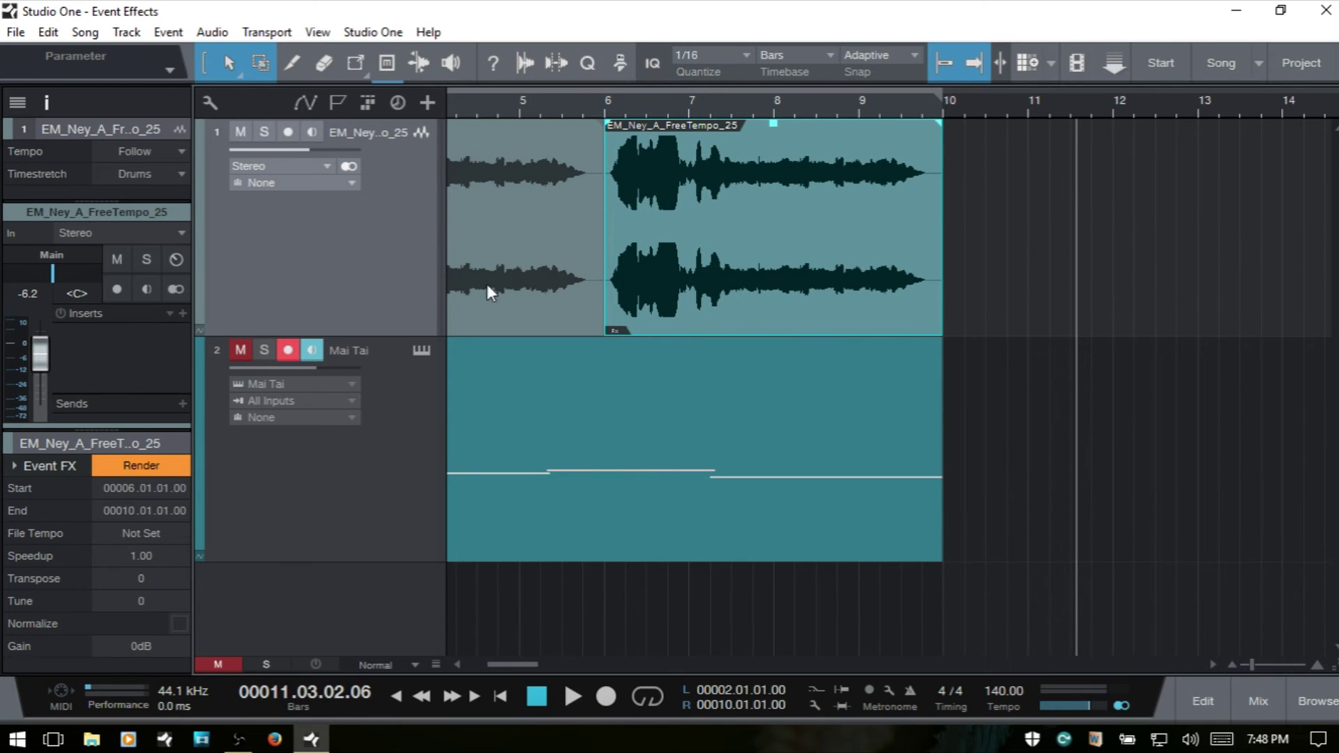
drag(522, 665, 506, 664)
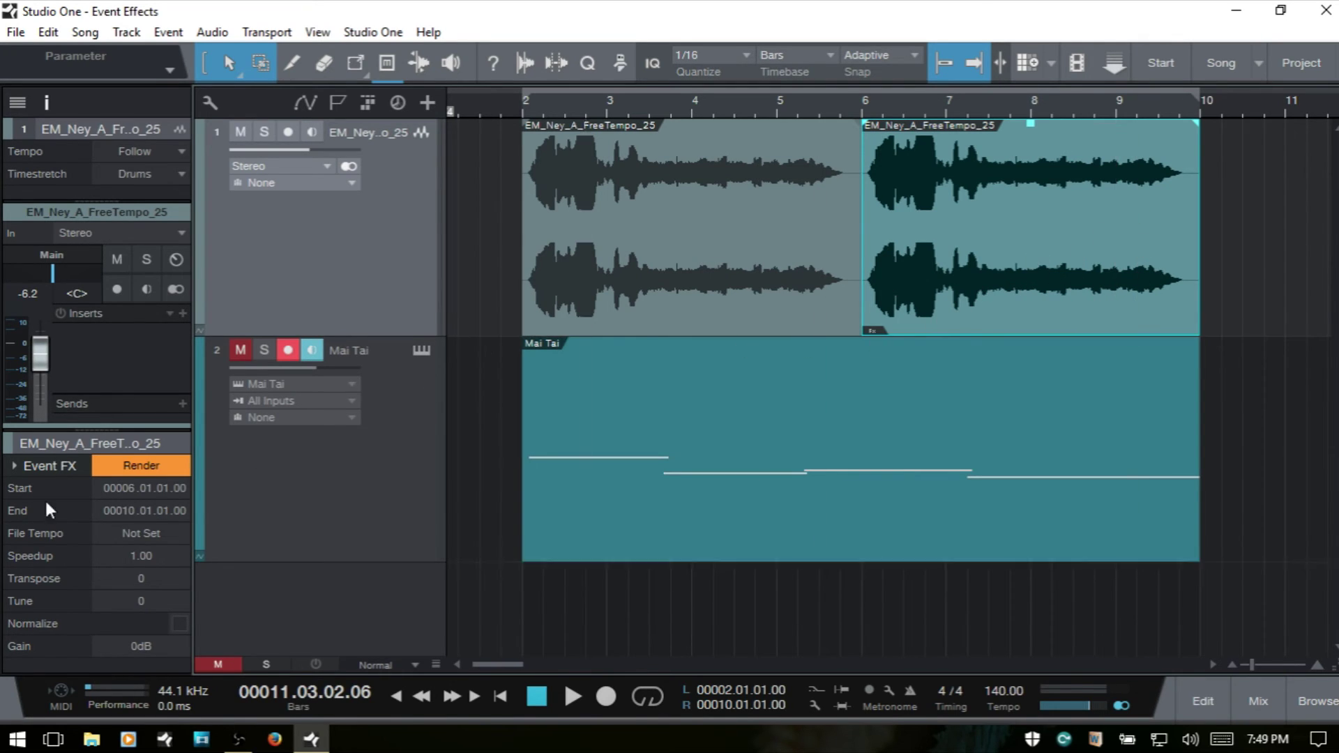
Remove the Analog Delay insert from the second vocal event and play it back dry
click(14, 465)
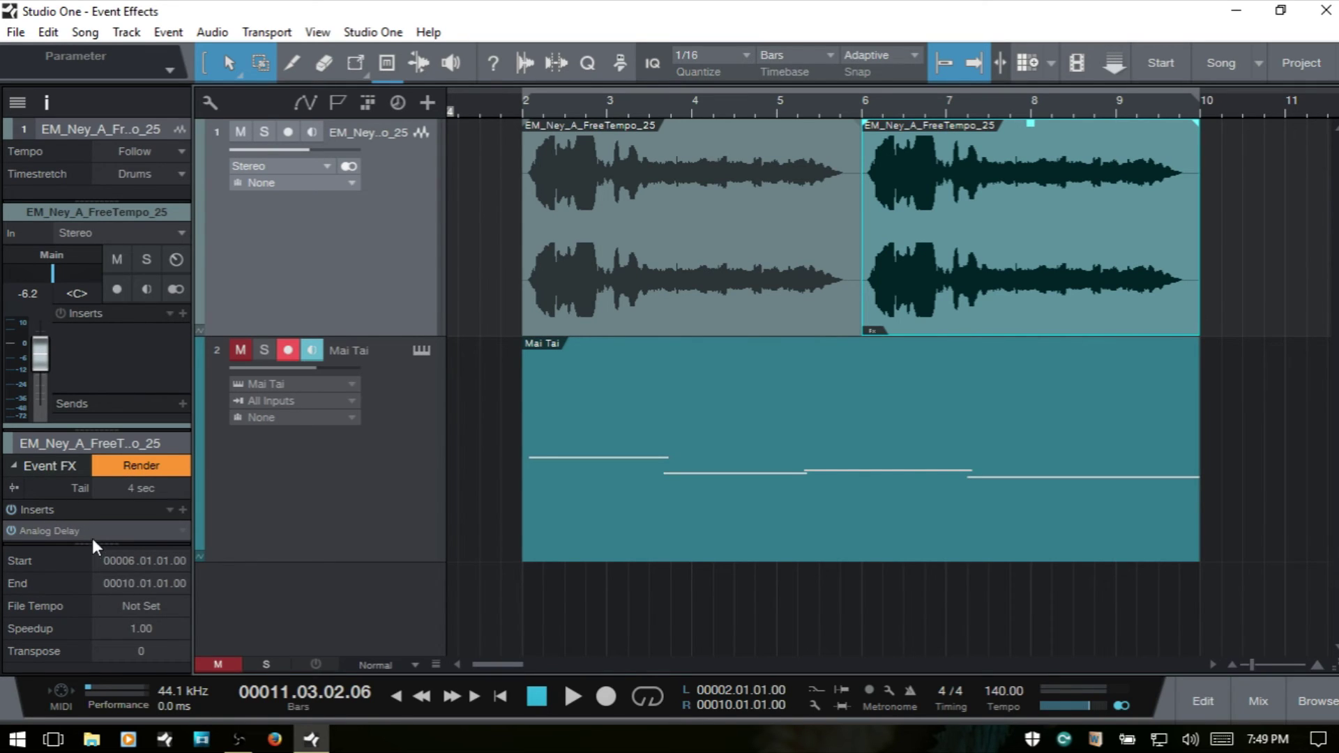
right_click(182, 533)
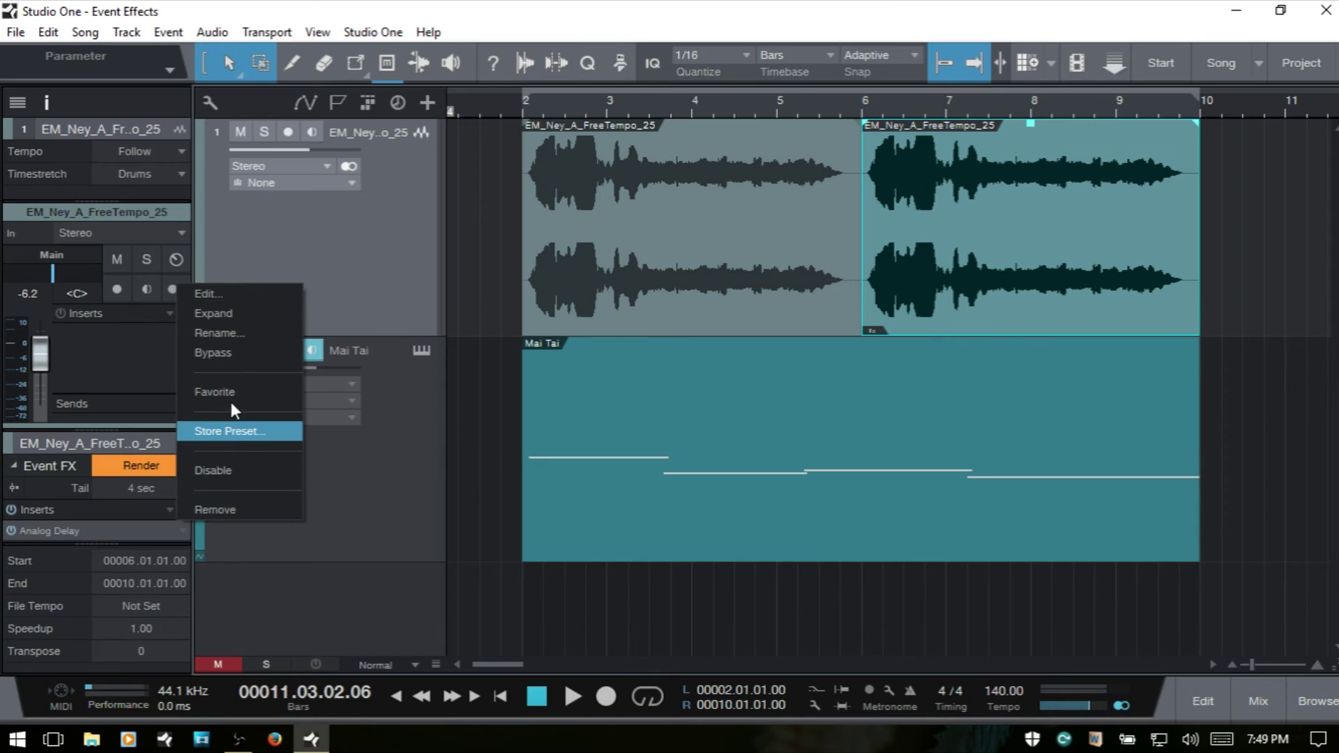
click(233, 512)
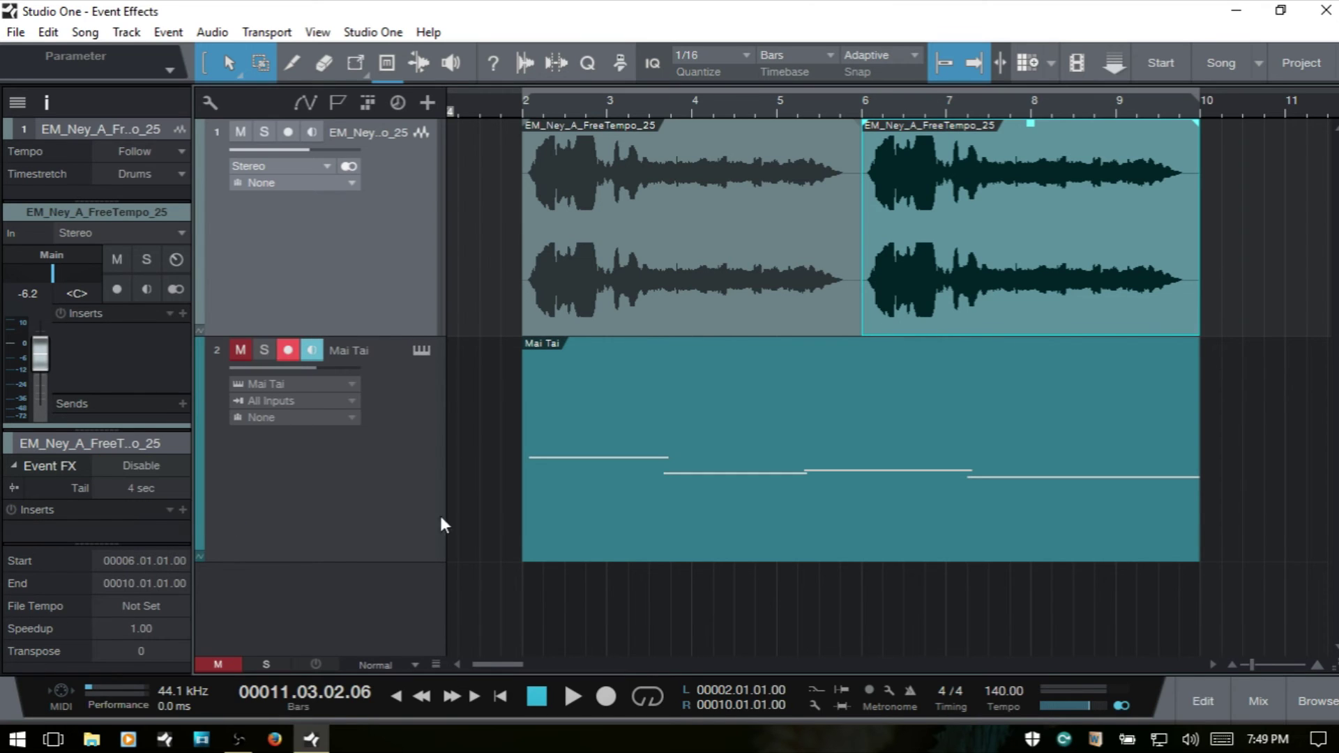
click(931, 103)
key(space)
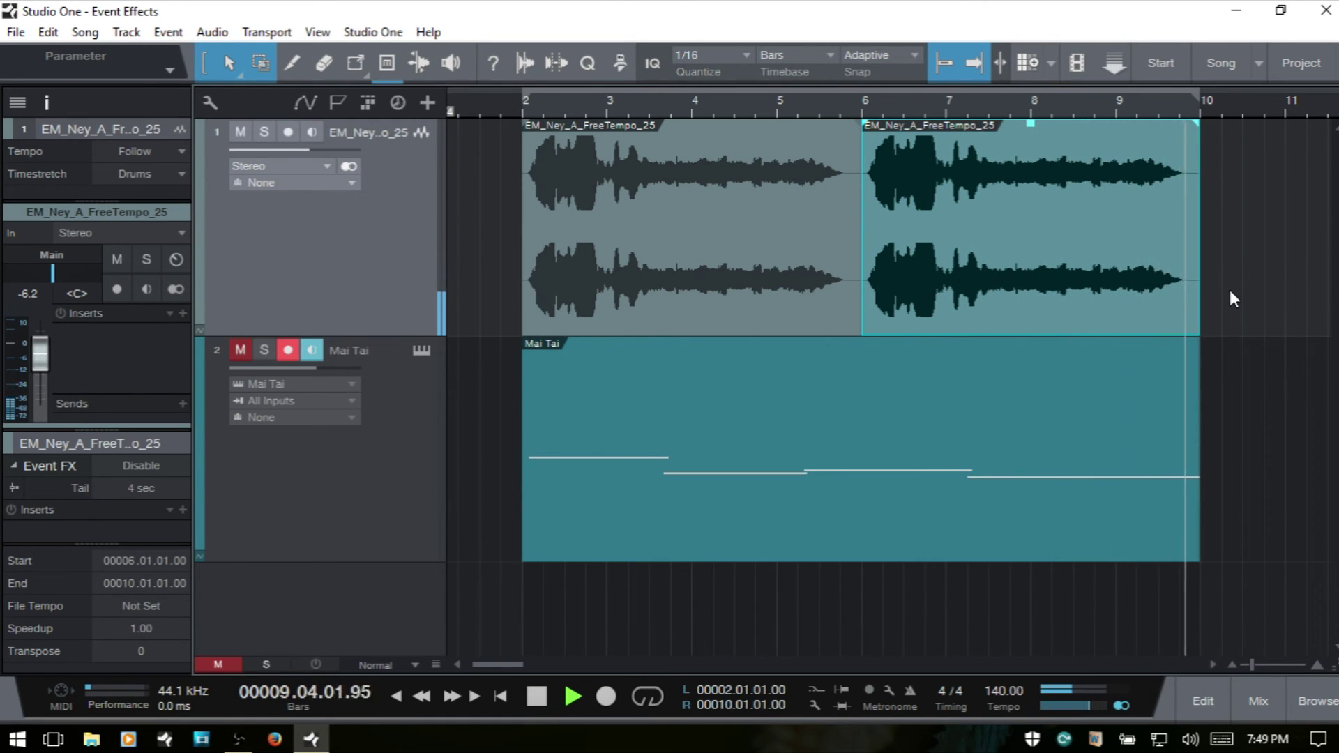
With snapping off, split the second vocal event at bar 9 and select the bar 9–10 slice
click(1120, 216)
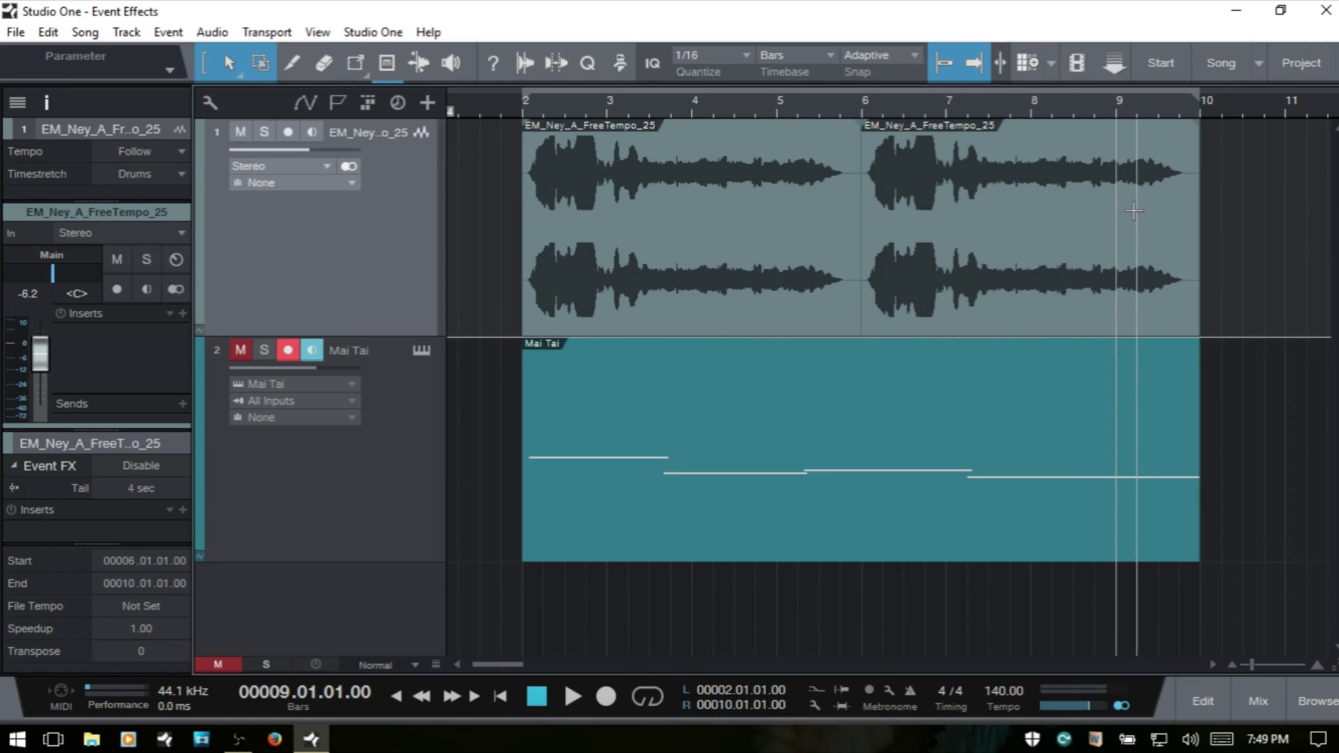
key(n)
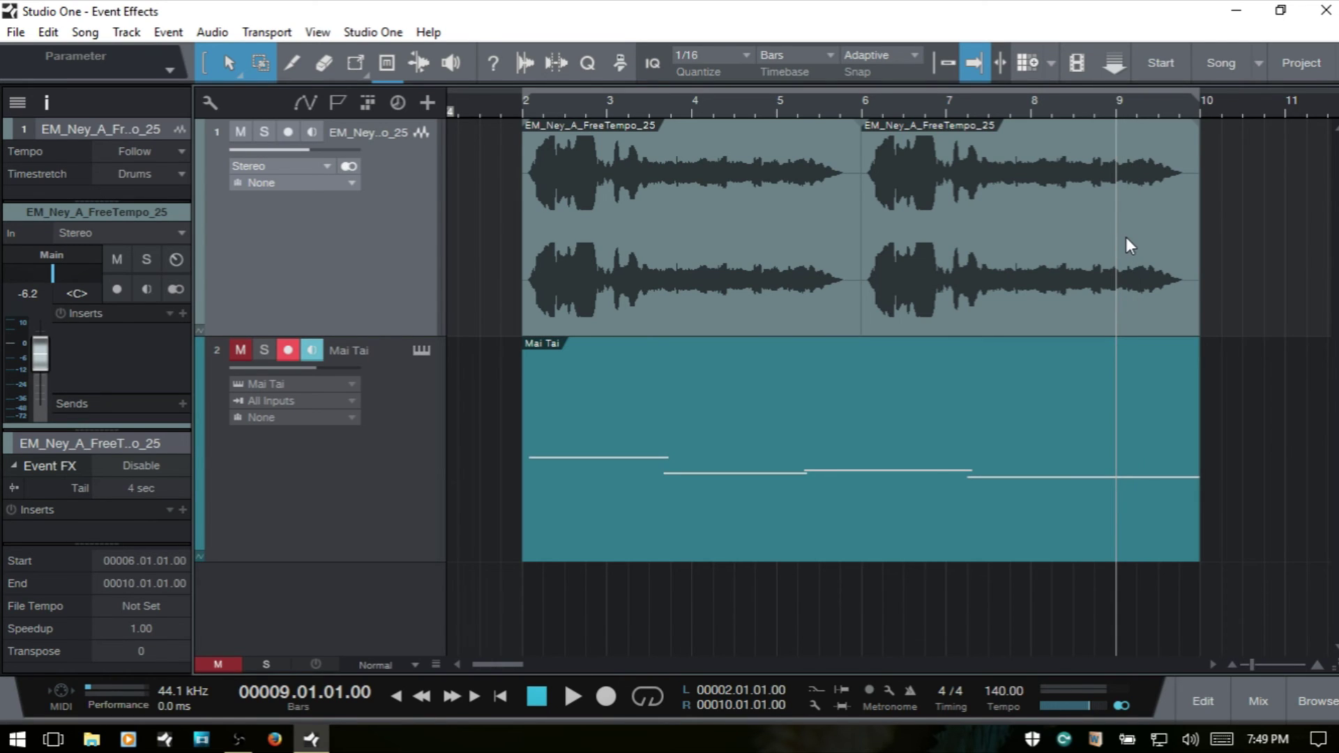
click(1126, 238)
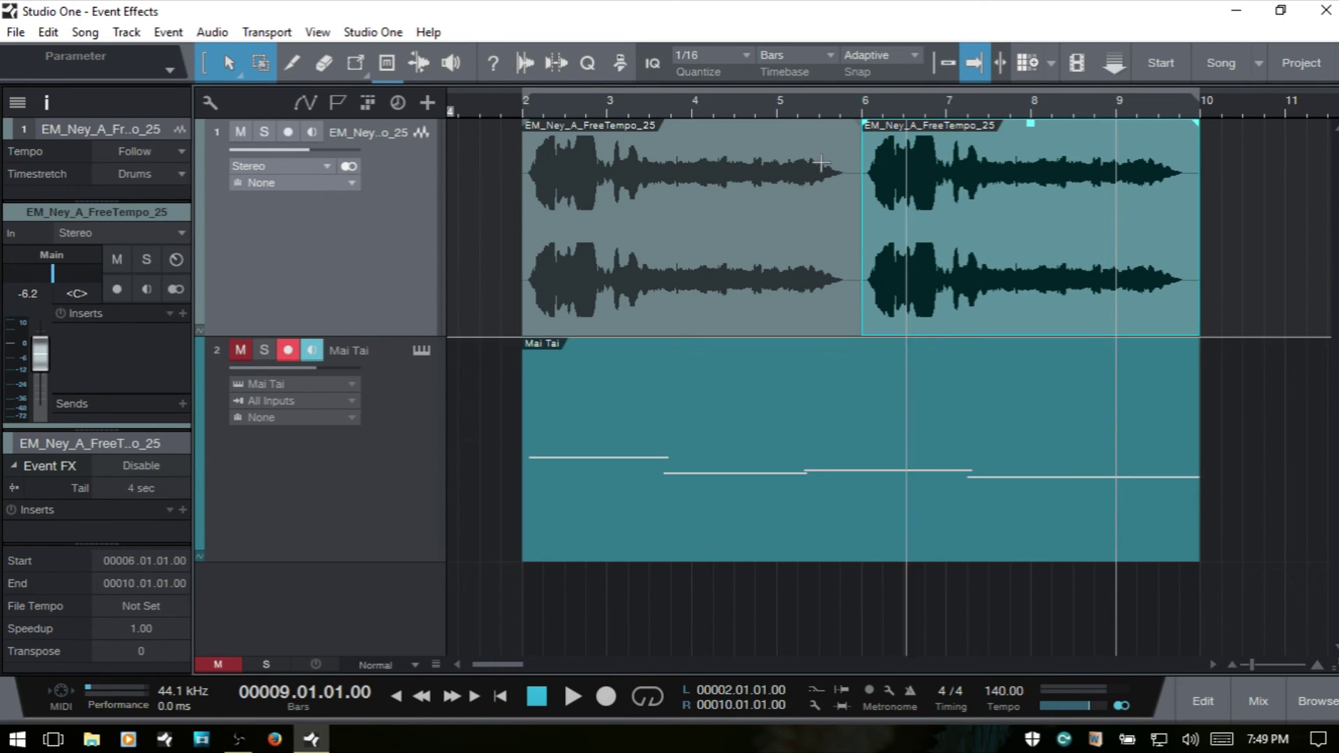
key(3)
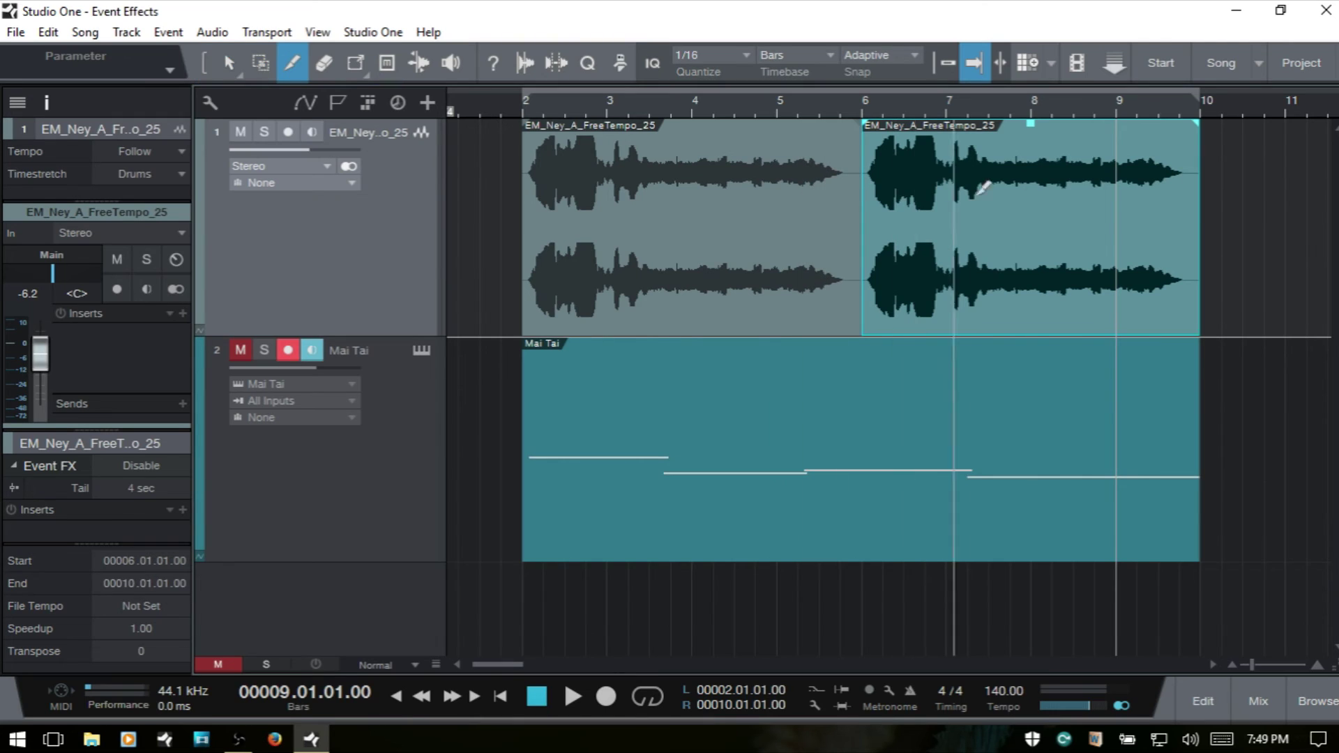
click(1130, 208)
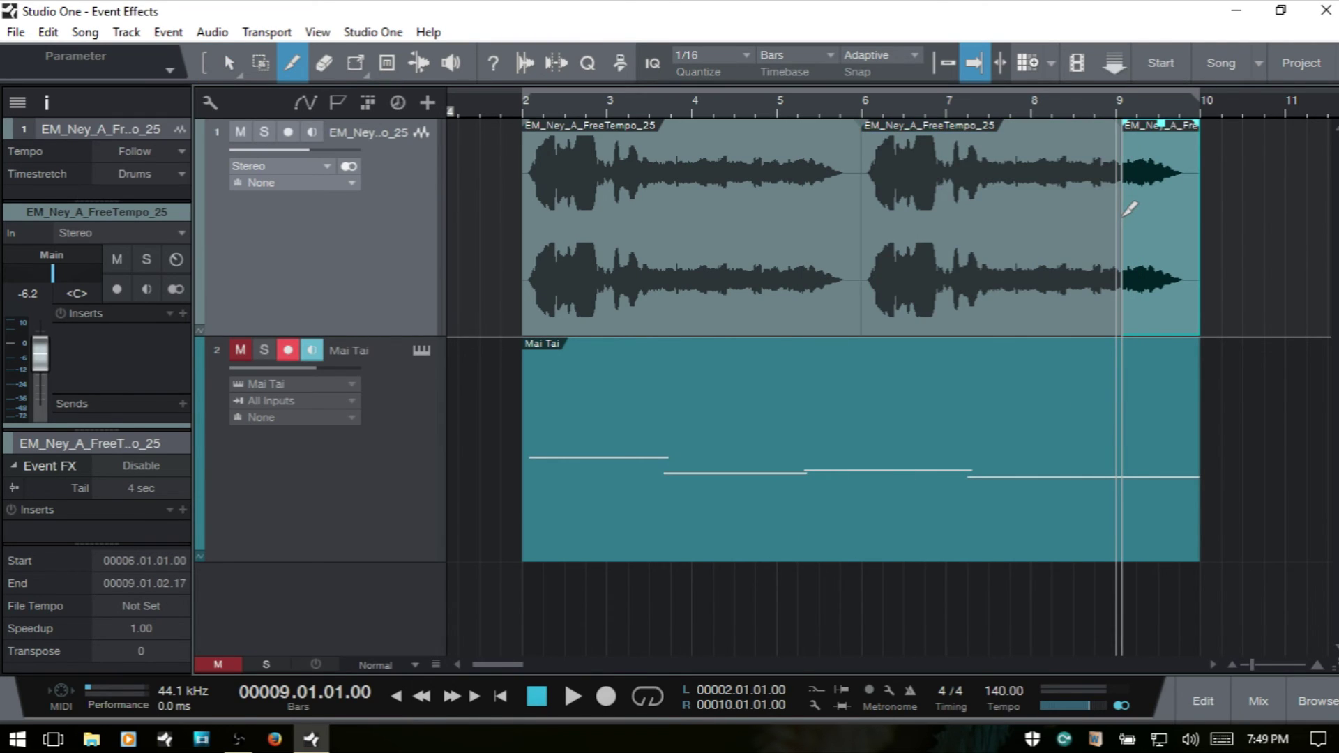
key(1)
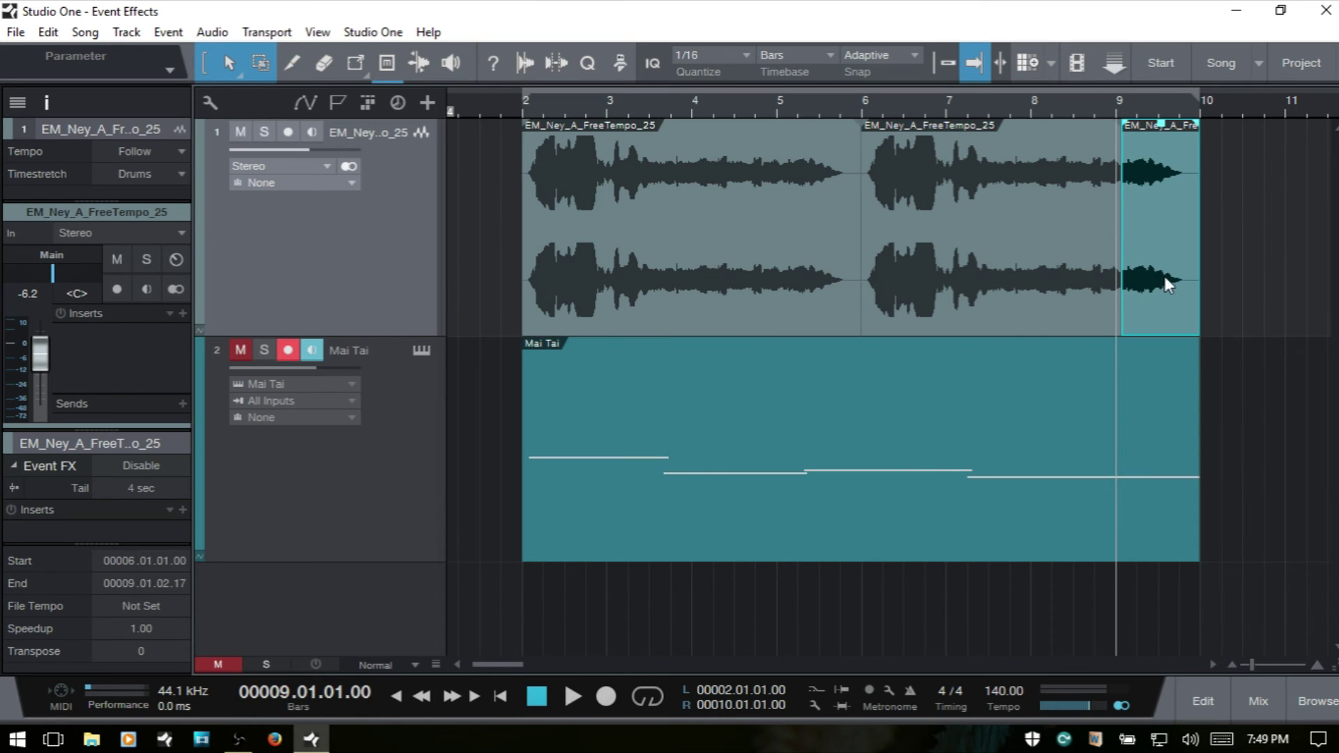
click(1157, 283)
Add Analog Delay as an Event FX insert on the bar 9–10 slice
click(182, 510)
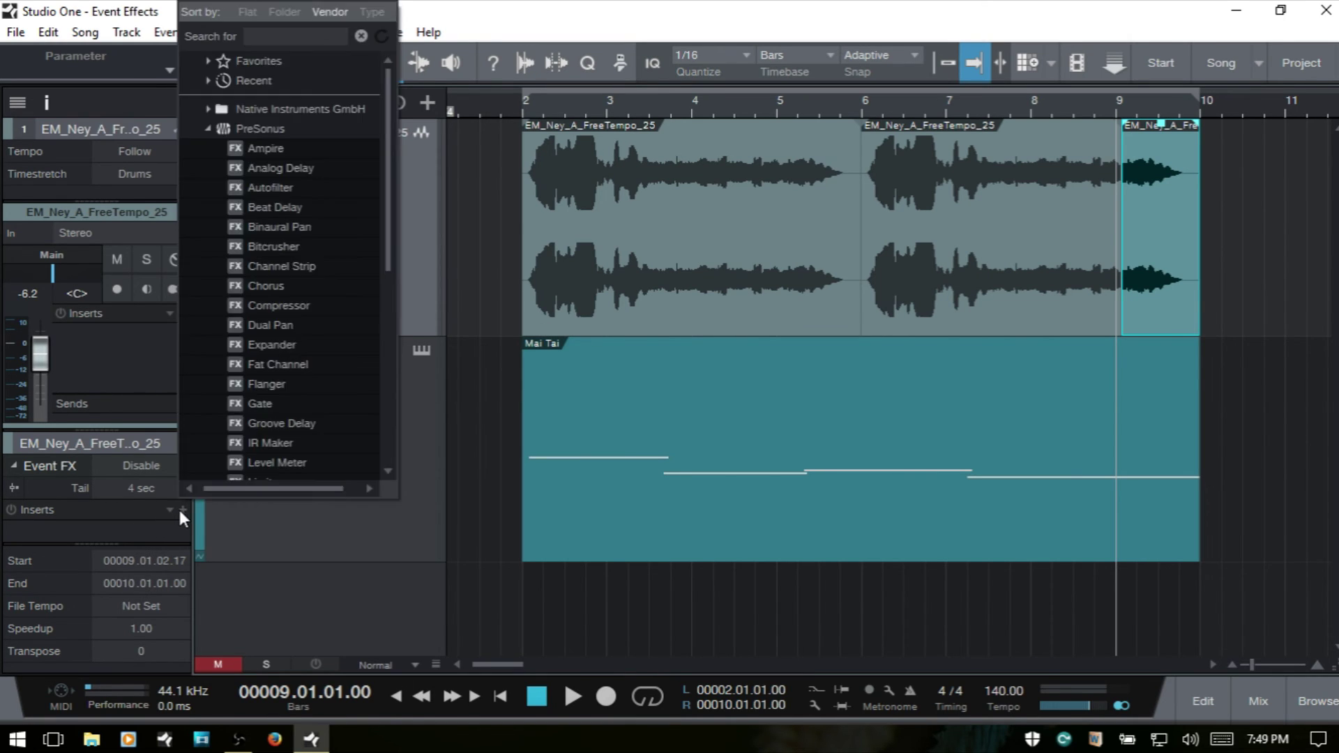
click(281, 169)
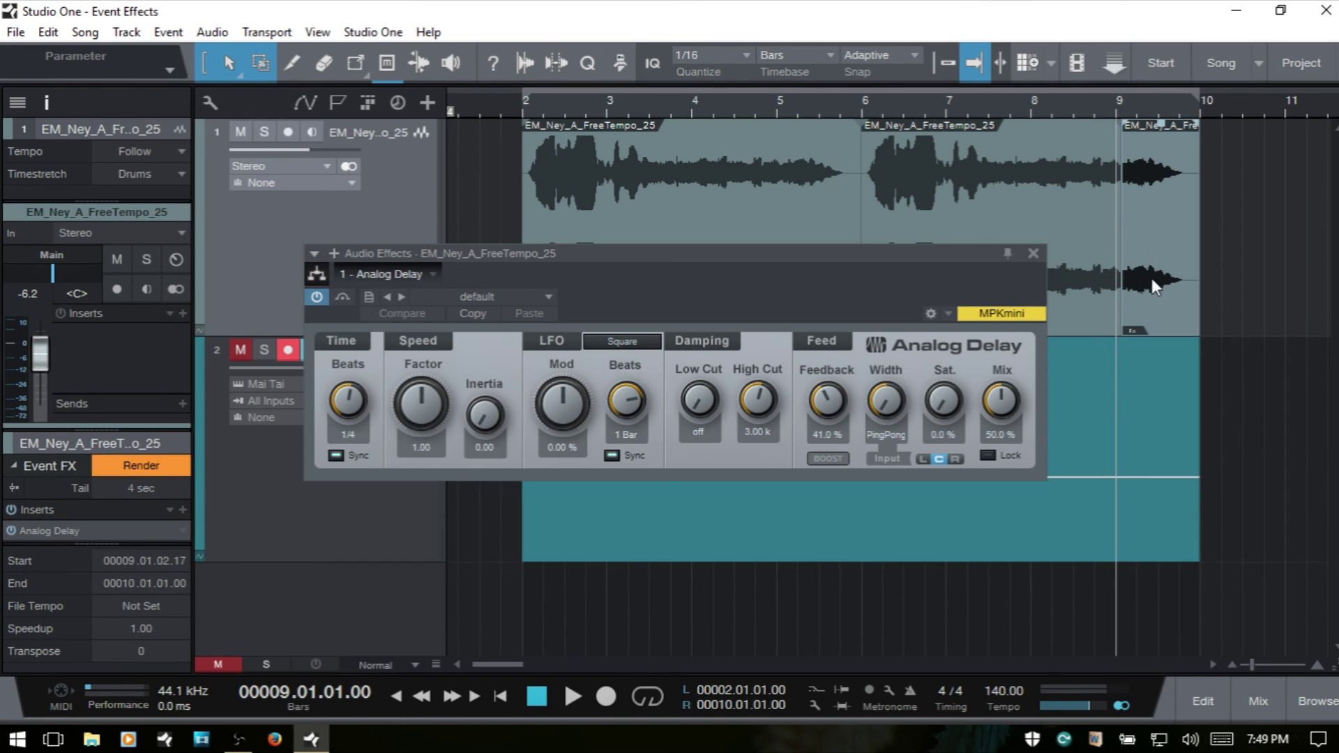
click(1033, 253)
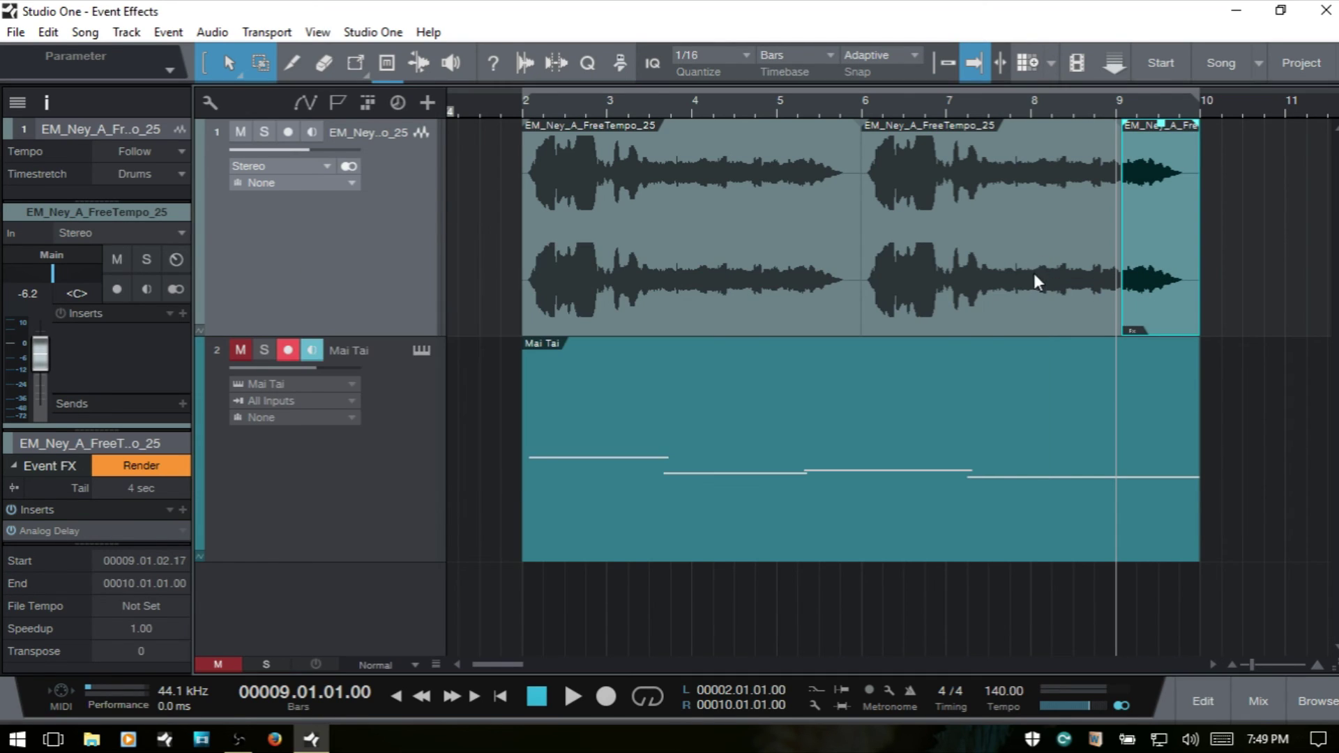
Play from bar 5 with the Mai Tai track unmuted, then jump back to bar 3
click(791, 106)
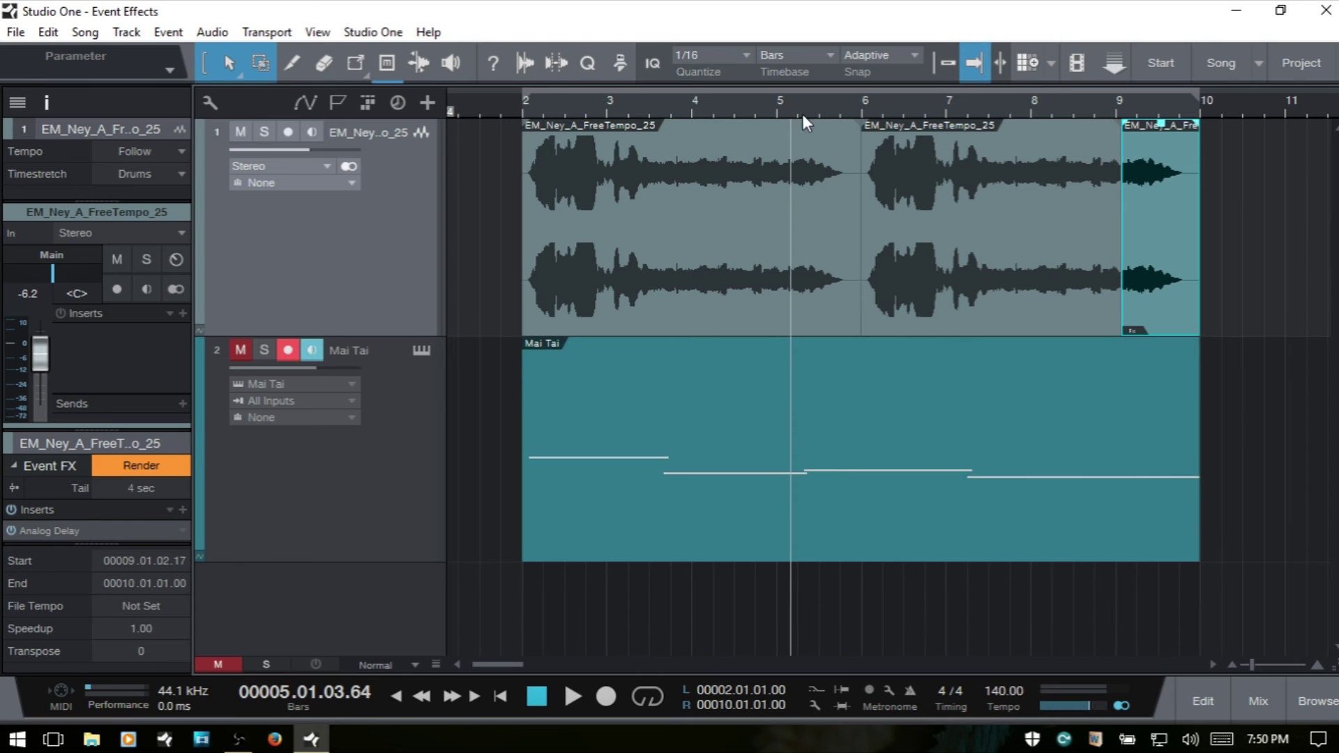
key(space)
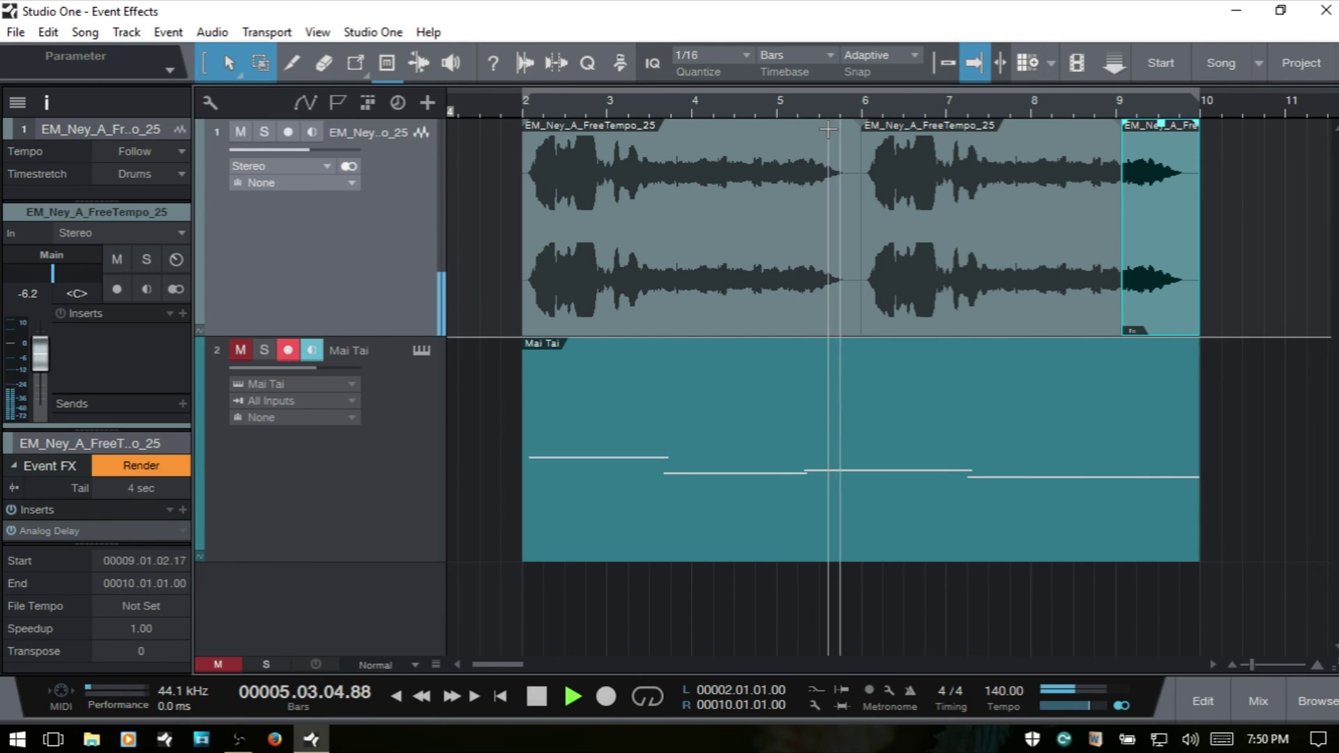
click(240, 350)
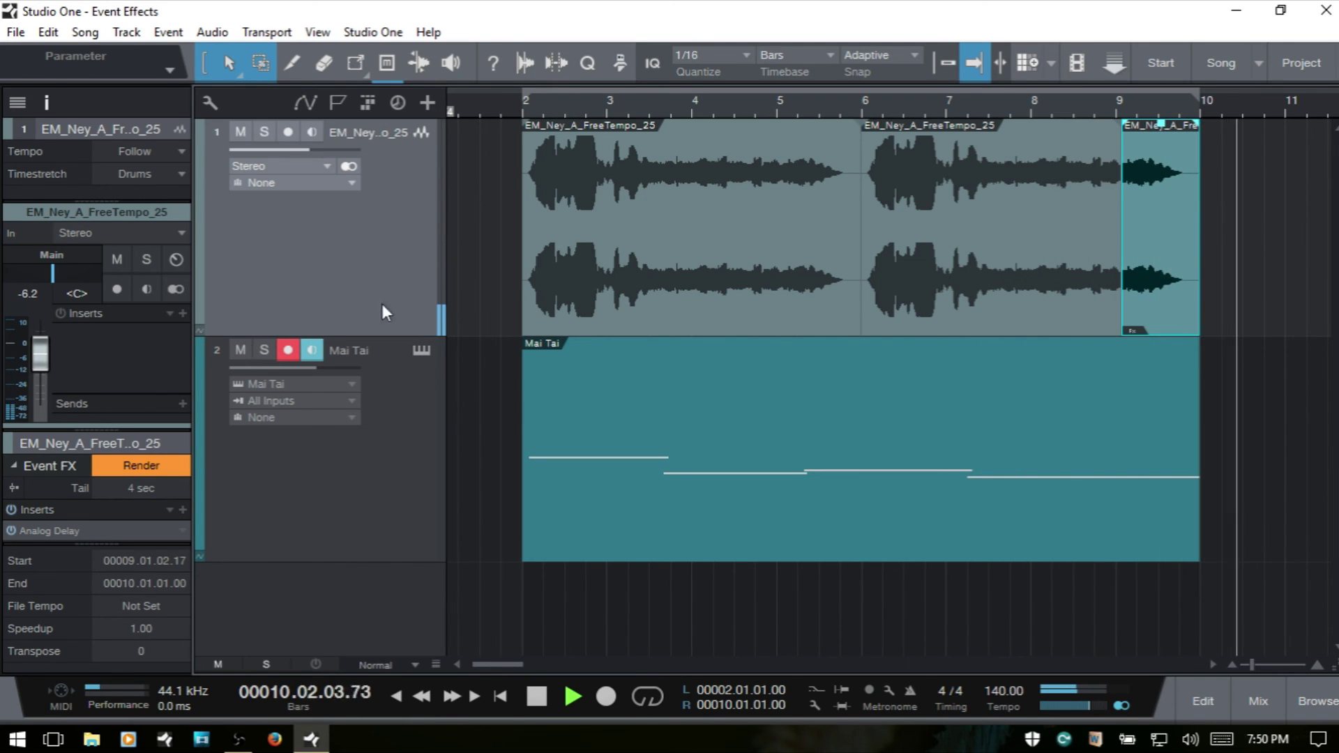
click(646, 102)
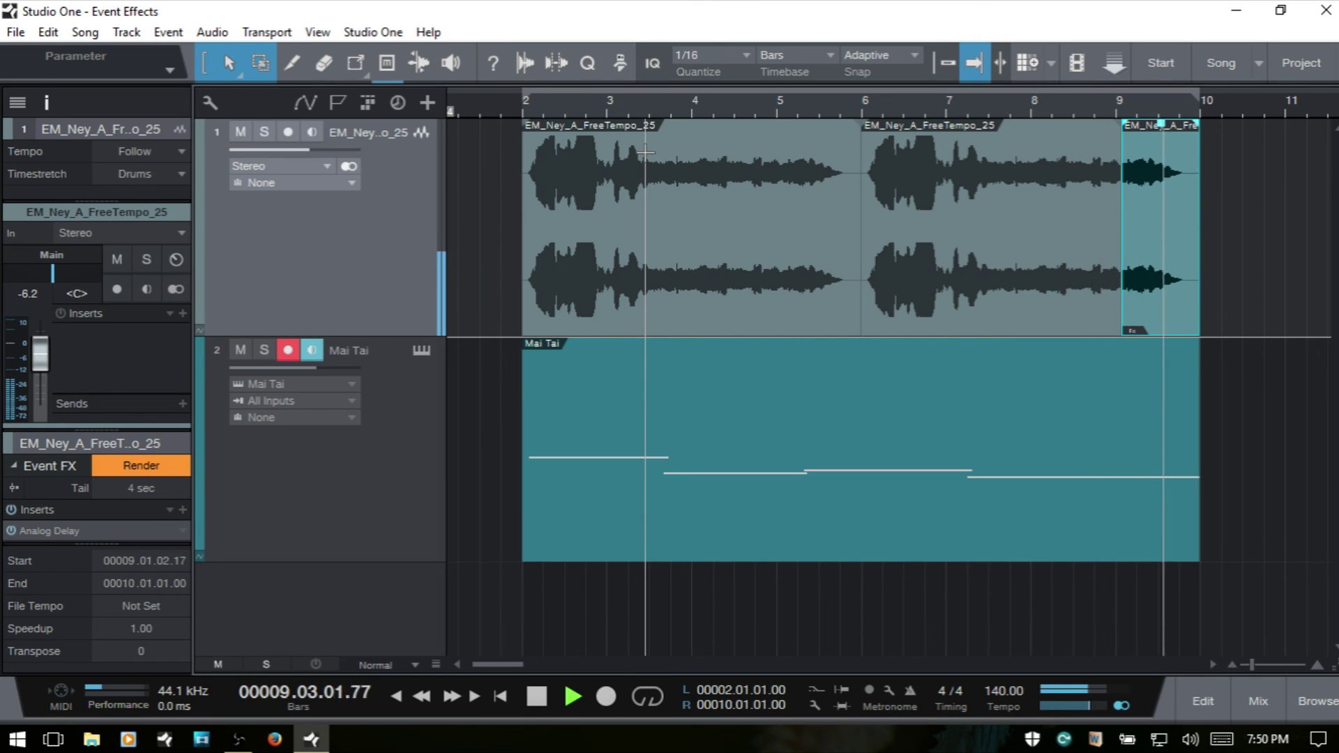
Stop playback and drag Room Reverb from the PreSonus effects browser onto the Ney vocal track
key(space)
key(F5)
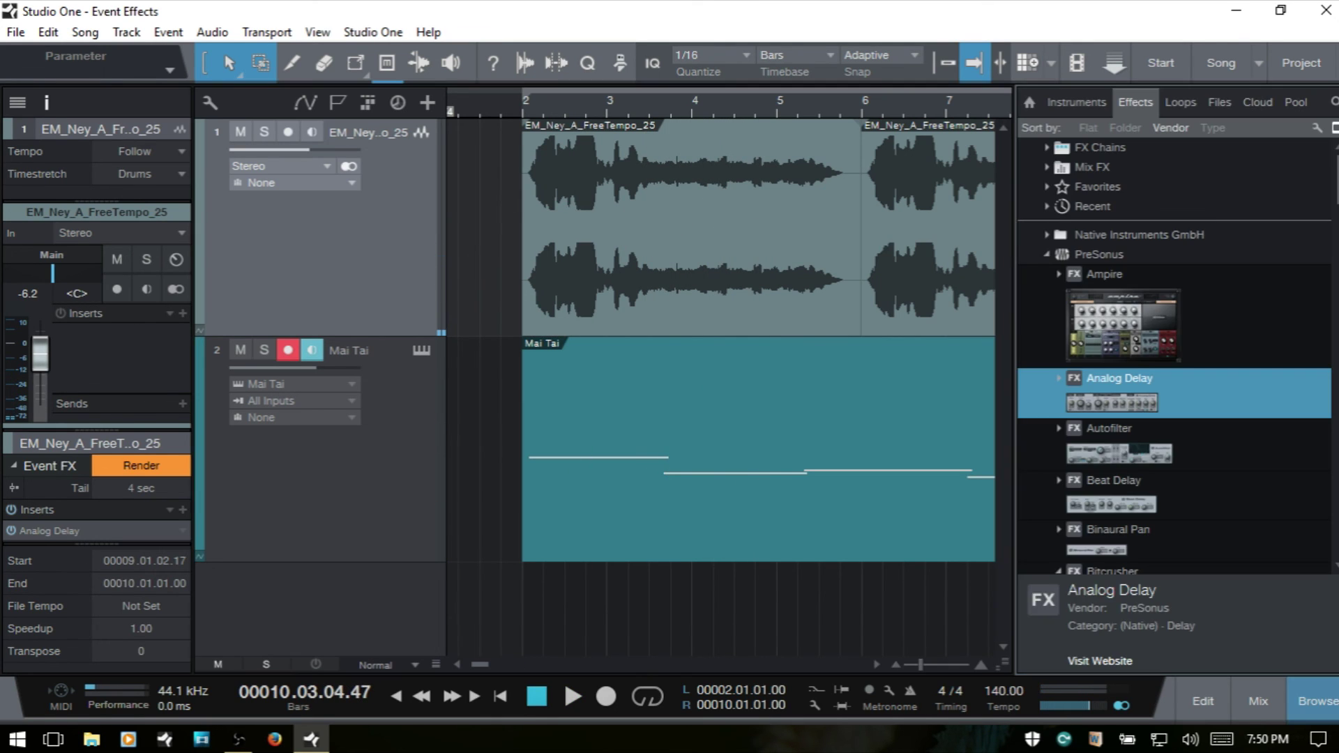
scroll(1193, 454, down, 3)
scroll(1196, 465, down, 1)
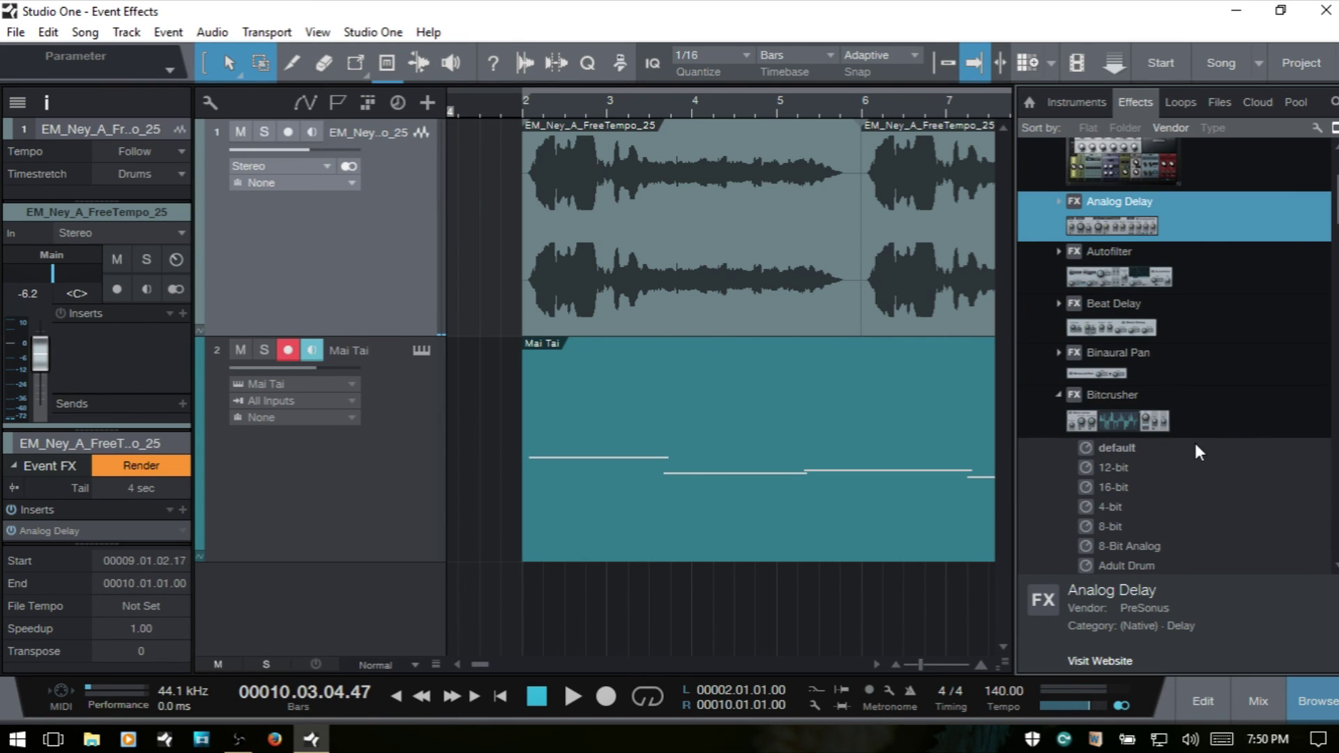
click(1183, 418)
scroll(1207, 314, down, 10)
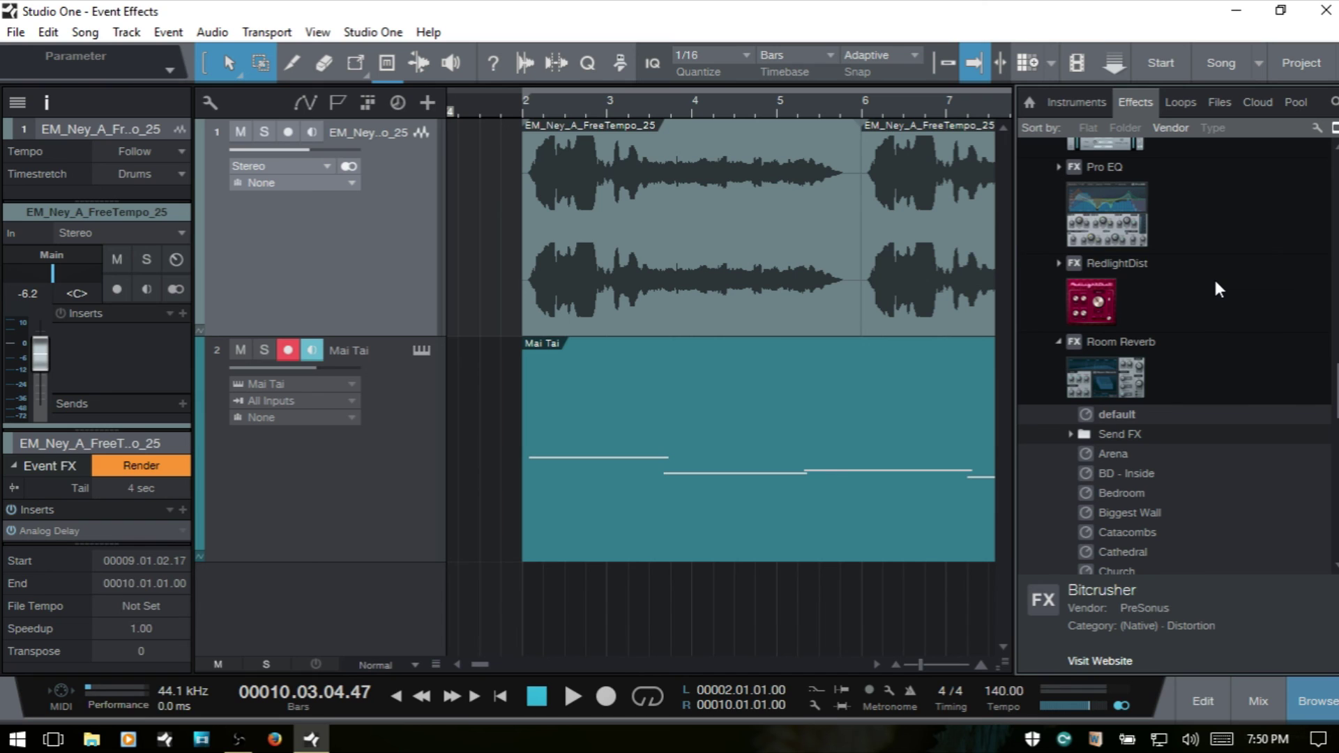
drag(1105, 367, 587, 251)
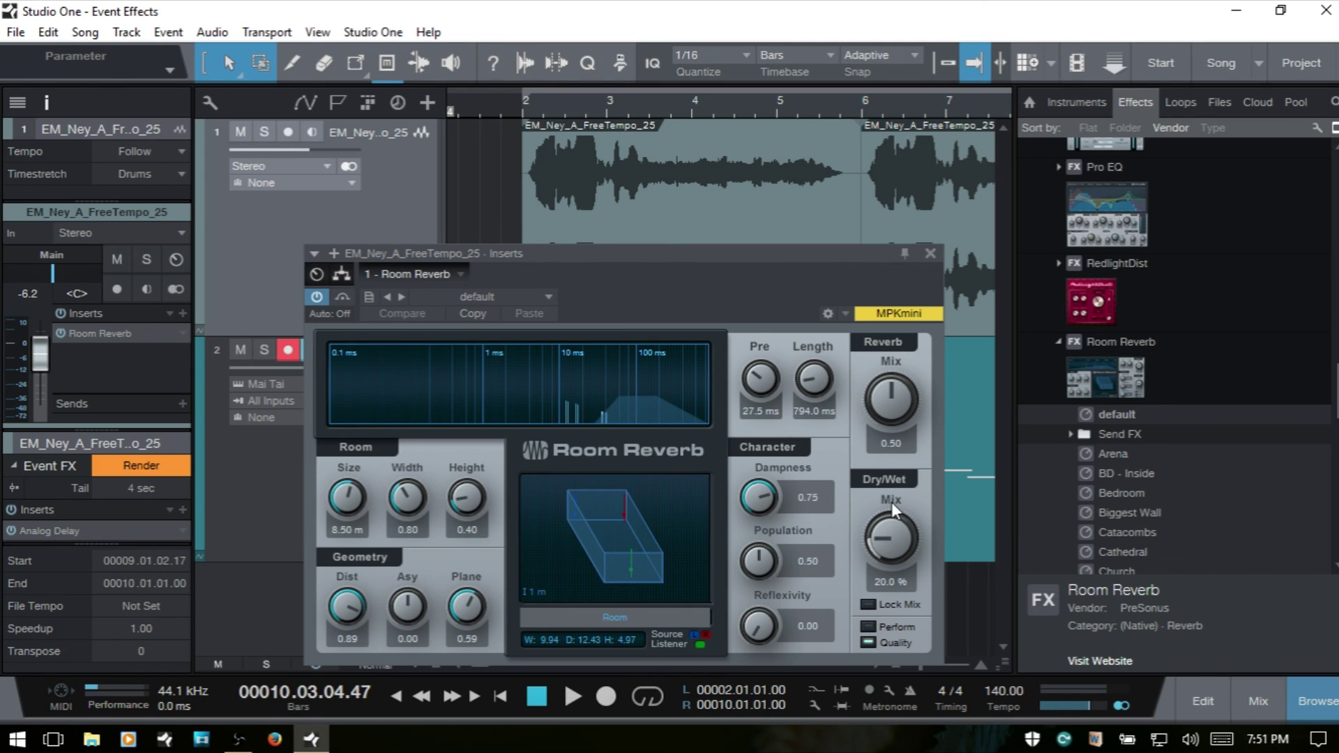
While the song plays, load Room Reverb's Concert Hall preset at 45.5% dry/wet, then close the editor
key(Home)
key(F5)
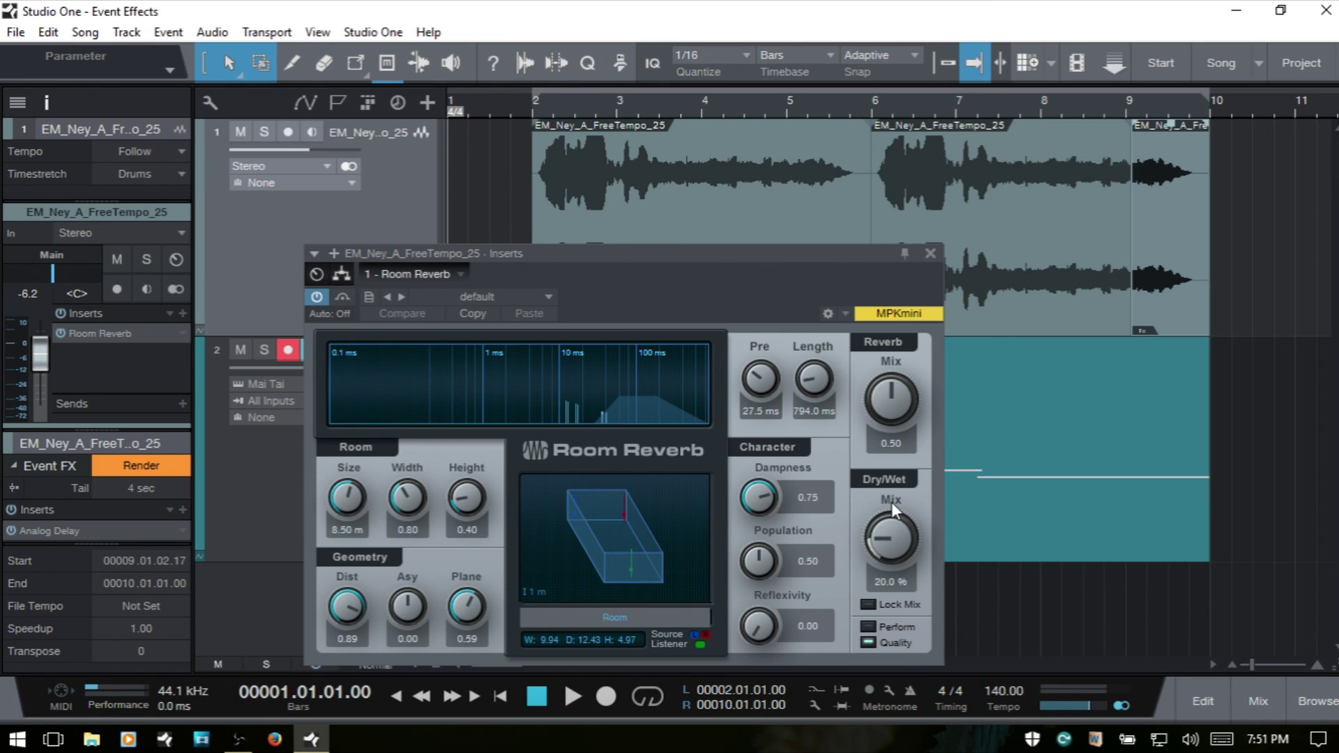
key(space)
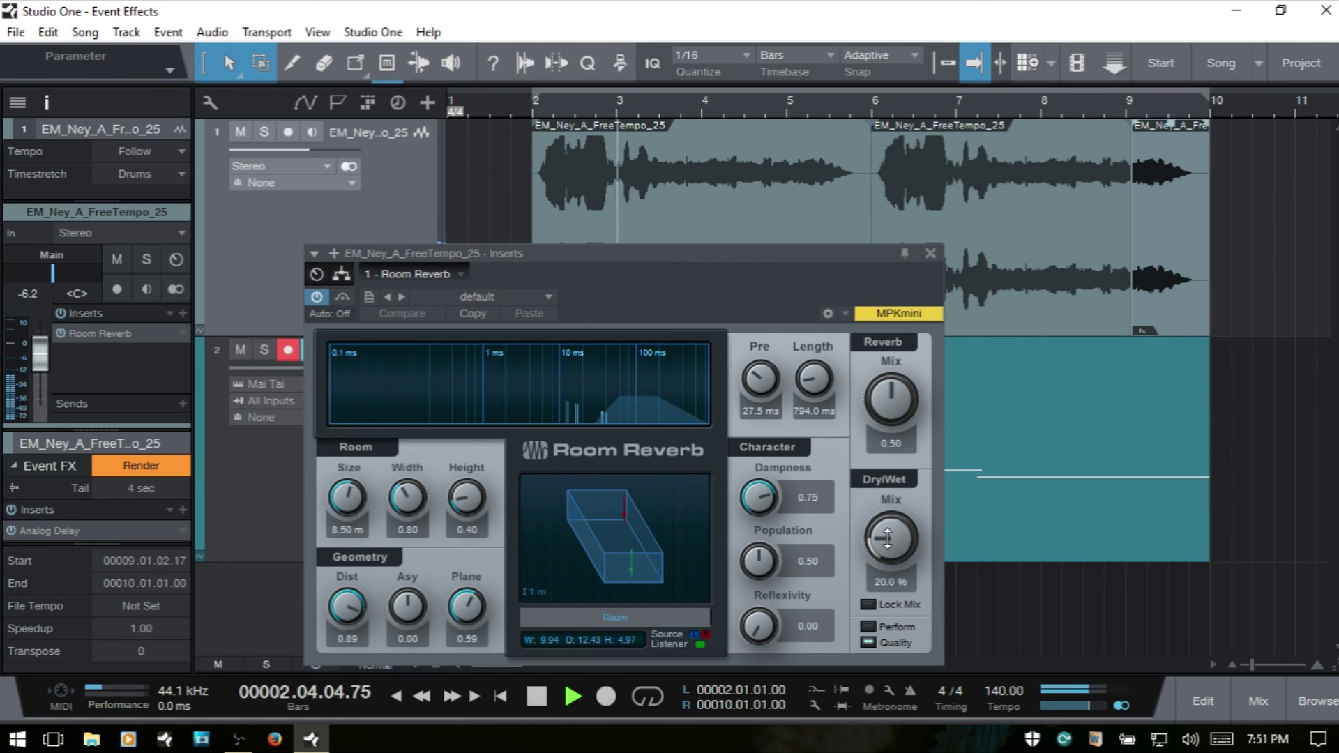
drag(887, 538, 883, 525)
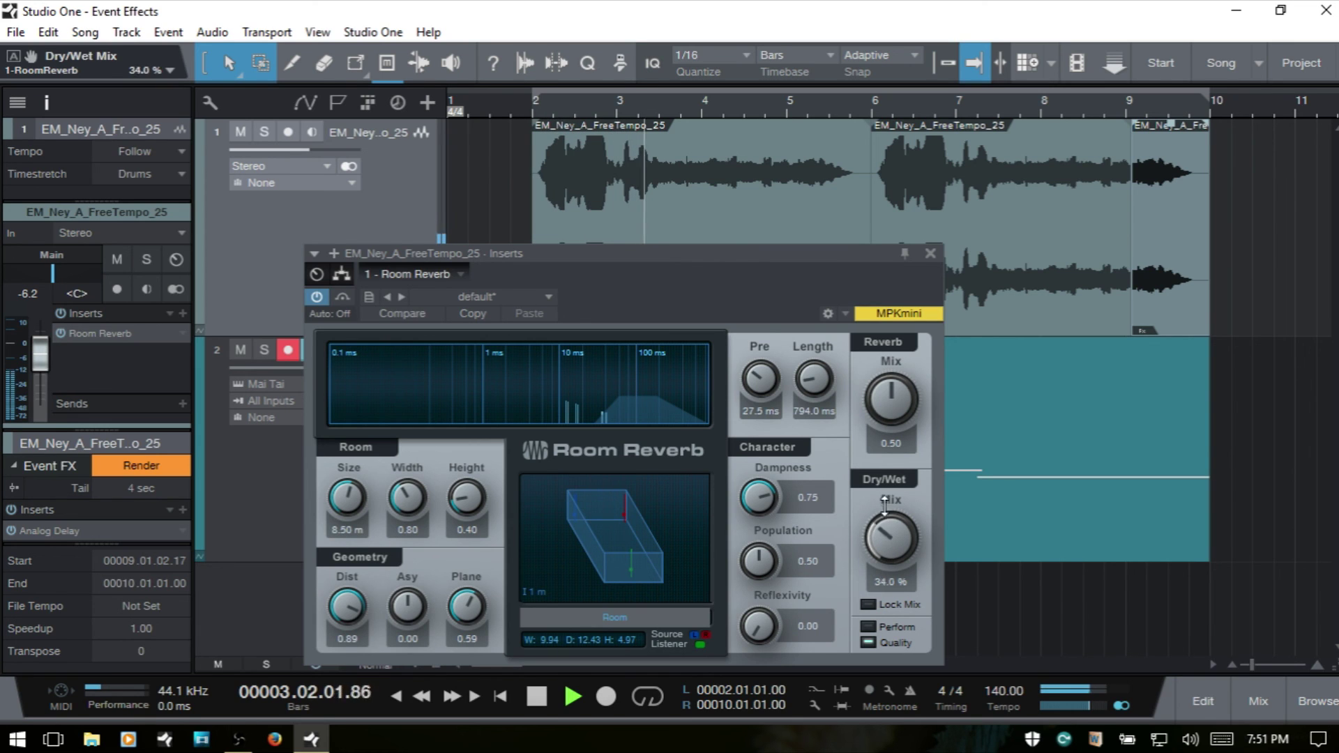
click(546, 297)
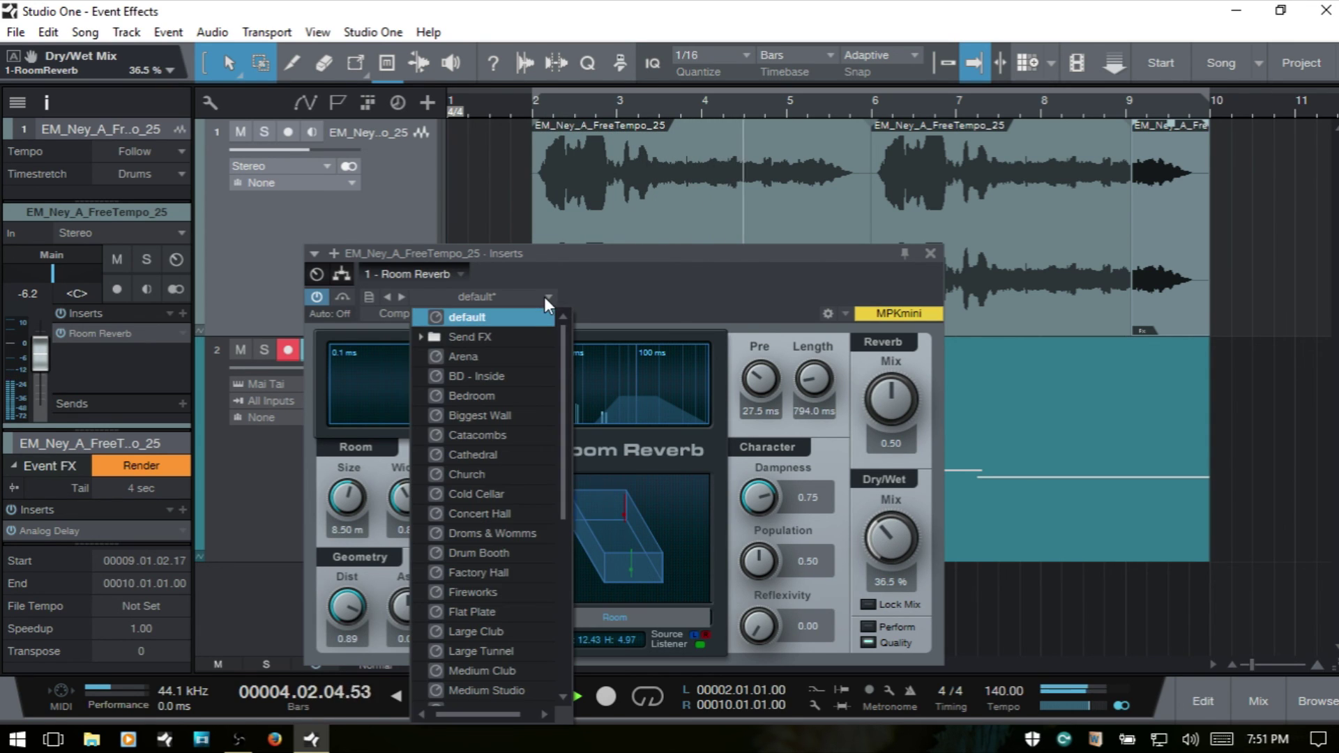
click(484, 514)
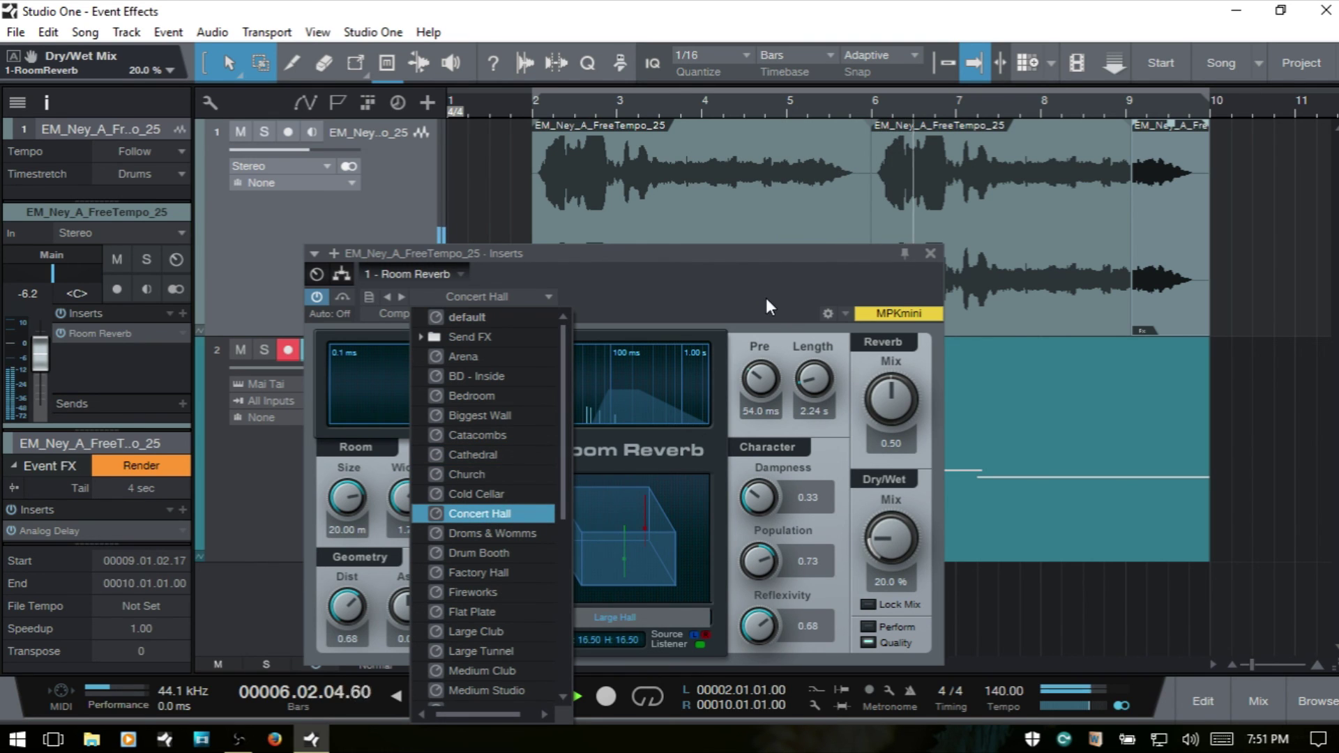
drag(883, 546, 886, 501)
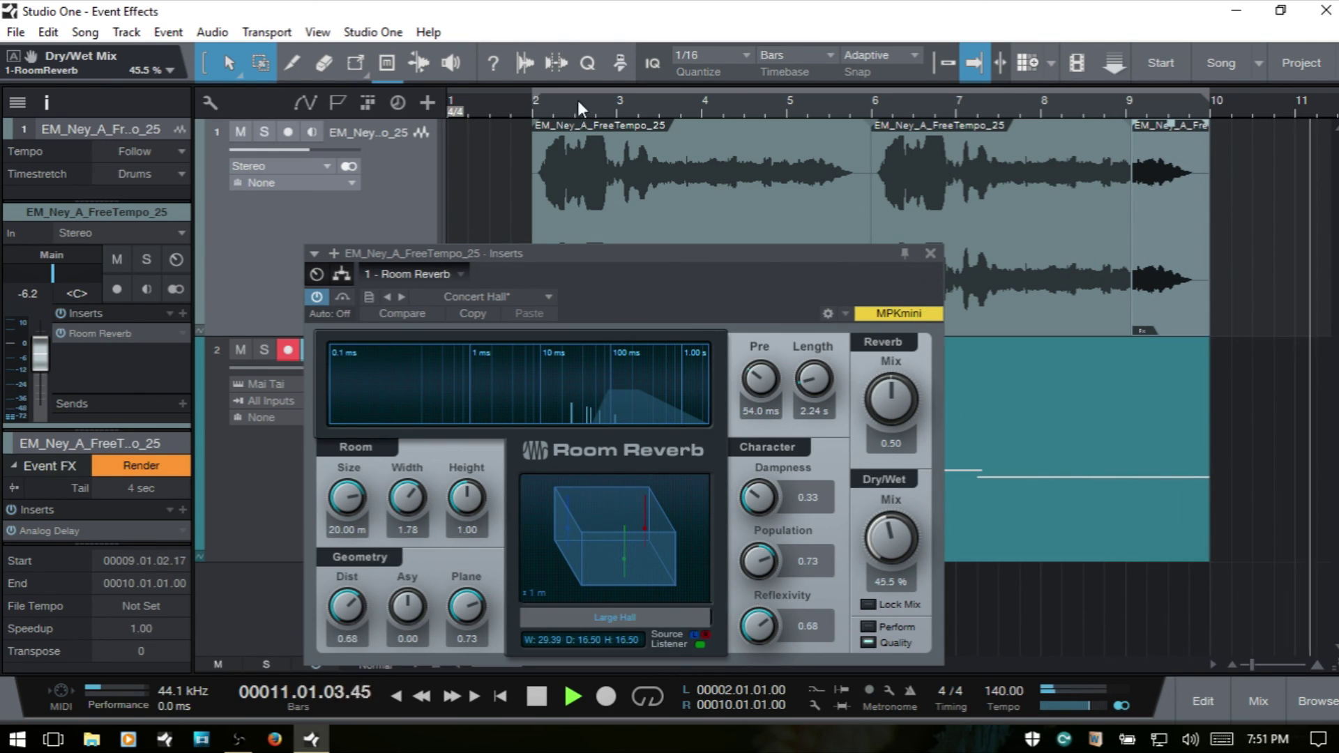
click(702, 103)
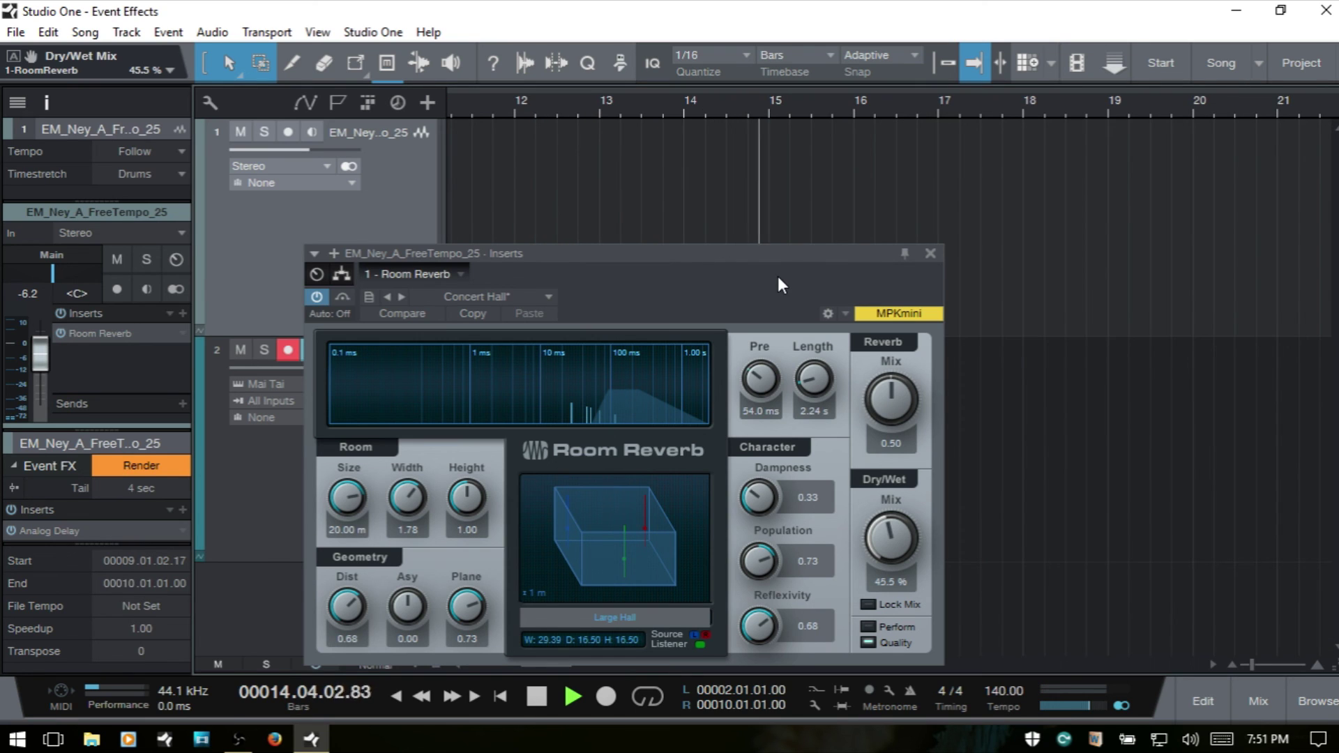
key(Home)
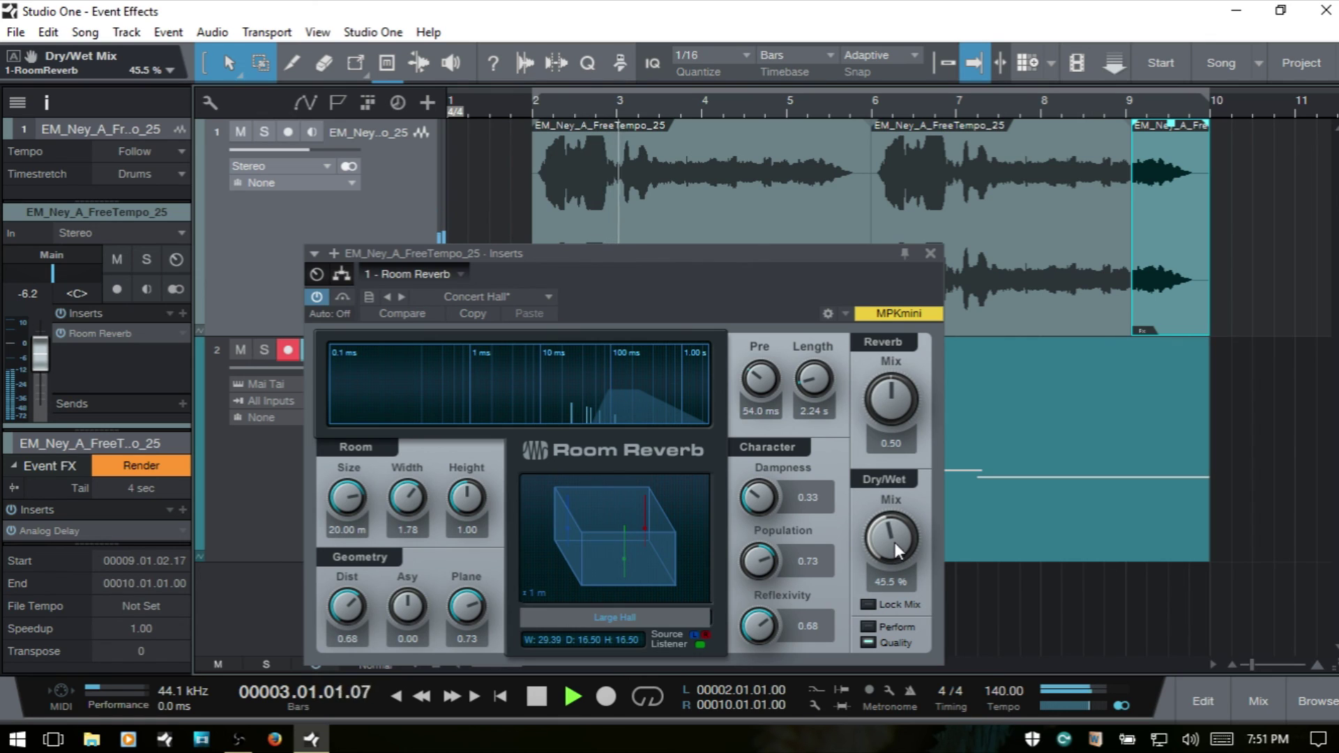
click(926, 253)
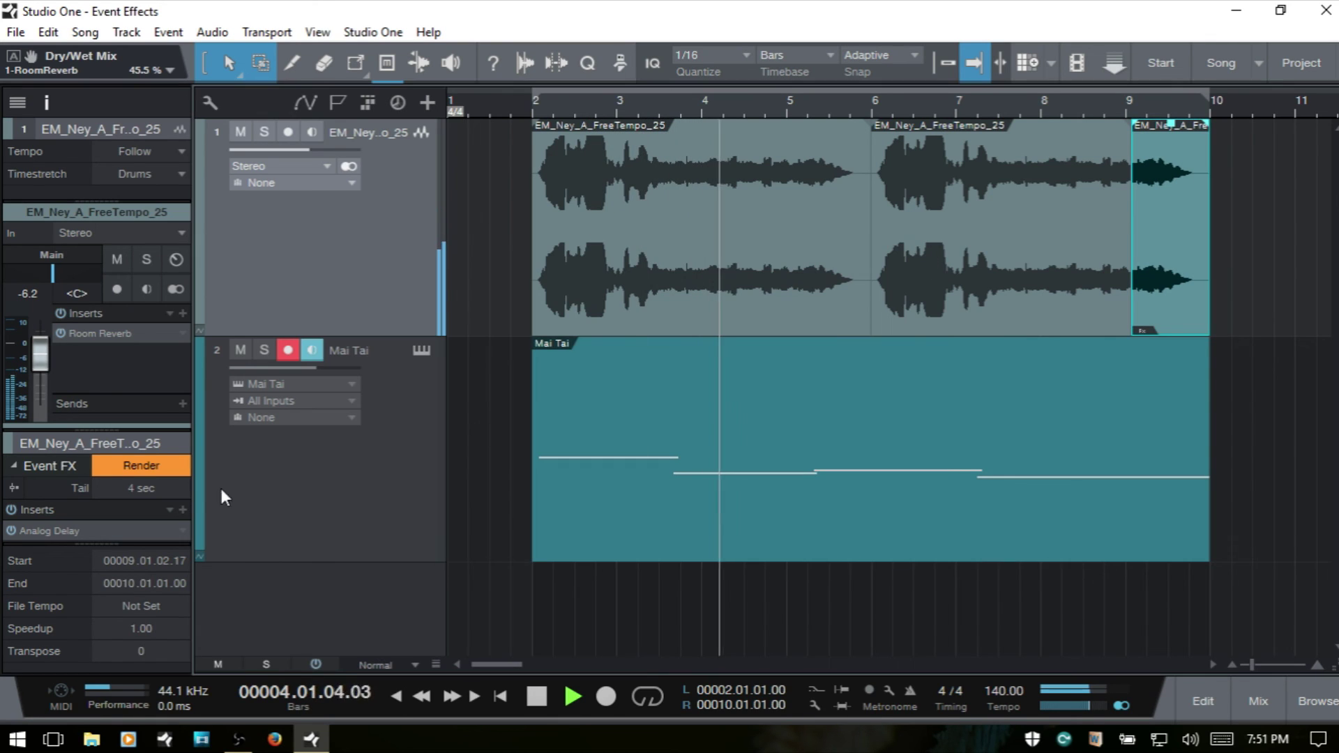
Turn the bar 9–10 slice's Analog Delay Mix to 61.5%, then stop playback and close its editor
double_click(50, 530)
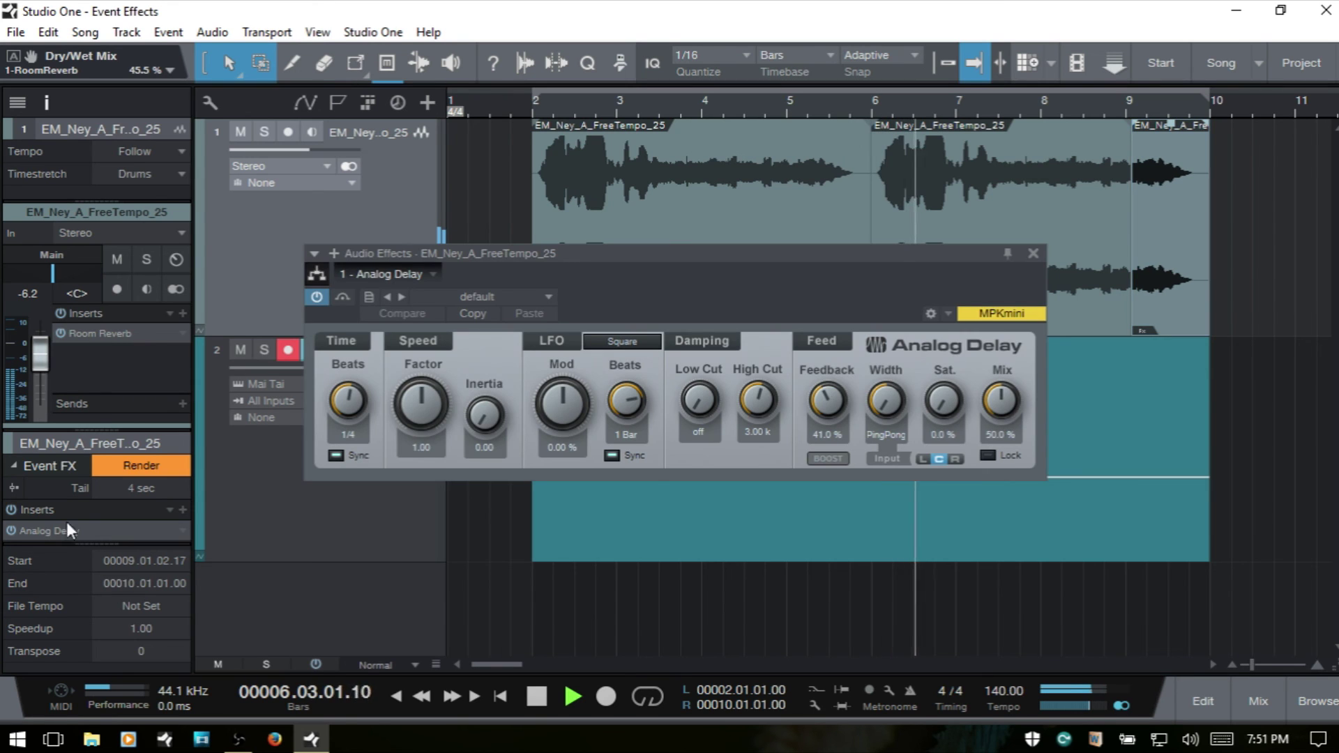
drag(1003, 409, 1003, 387)
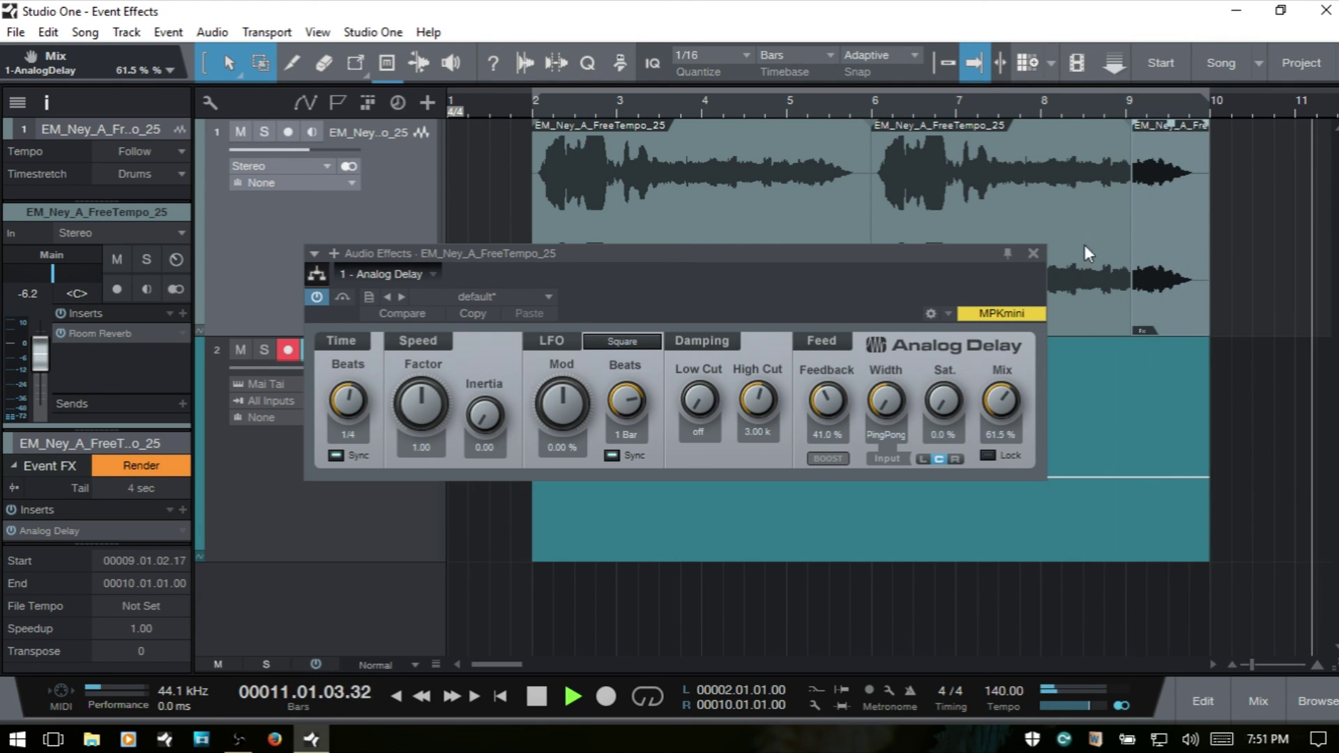
key(space)
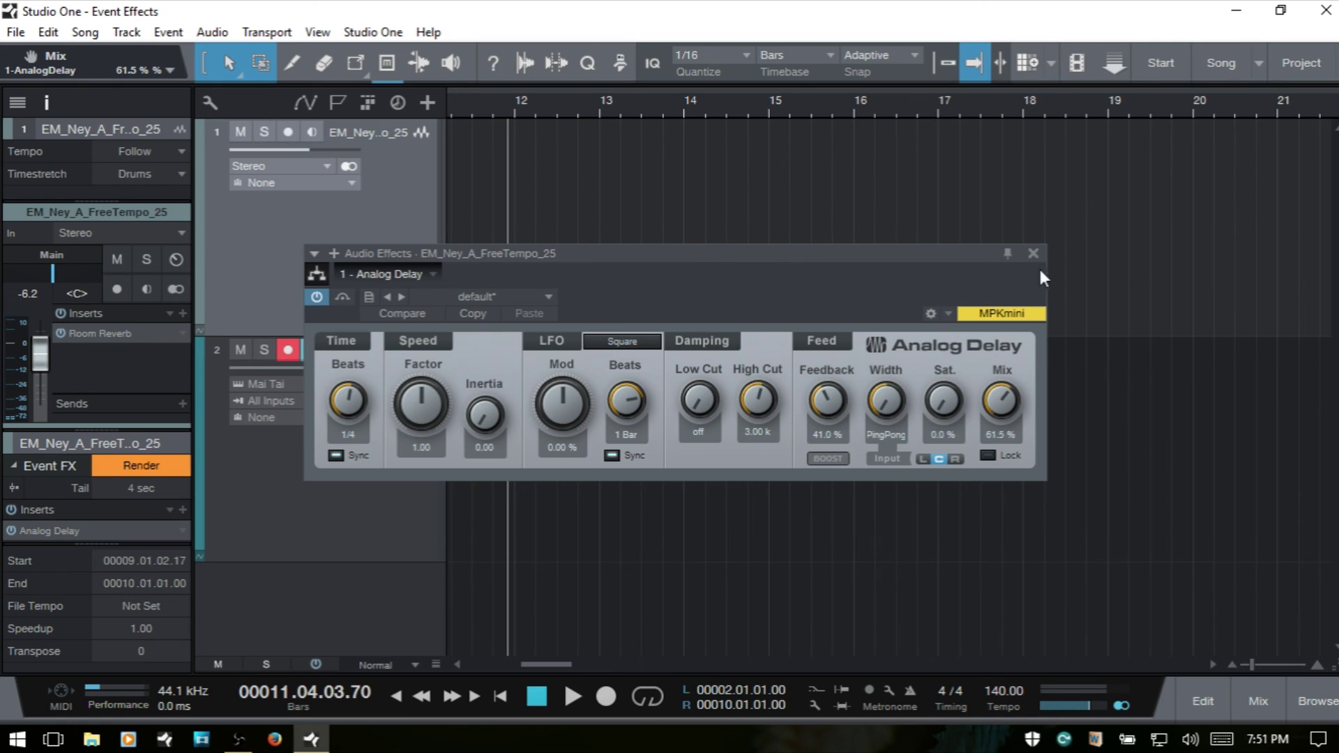
click(1033, 253)
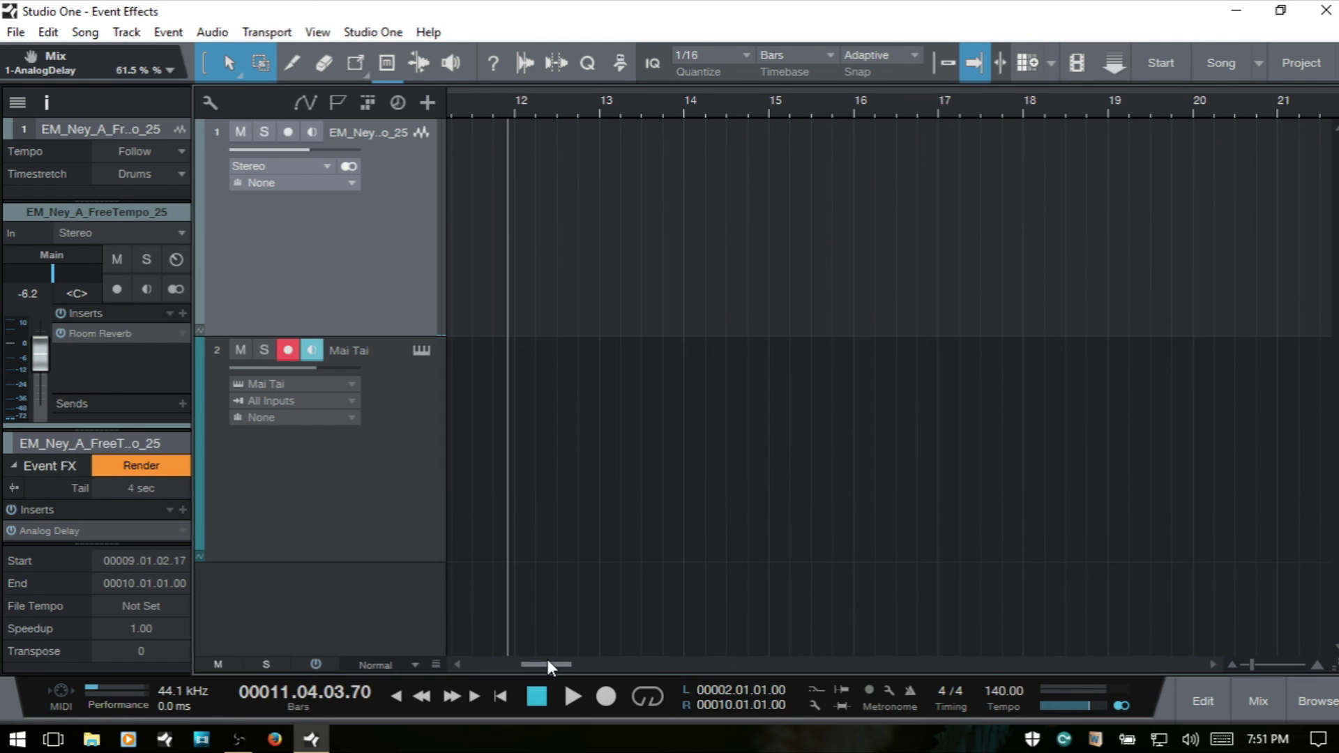
Scroll the arrange view back left so bars 1–11 are visible
drag(547, 663, 498, 662)
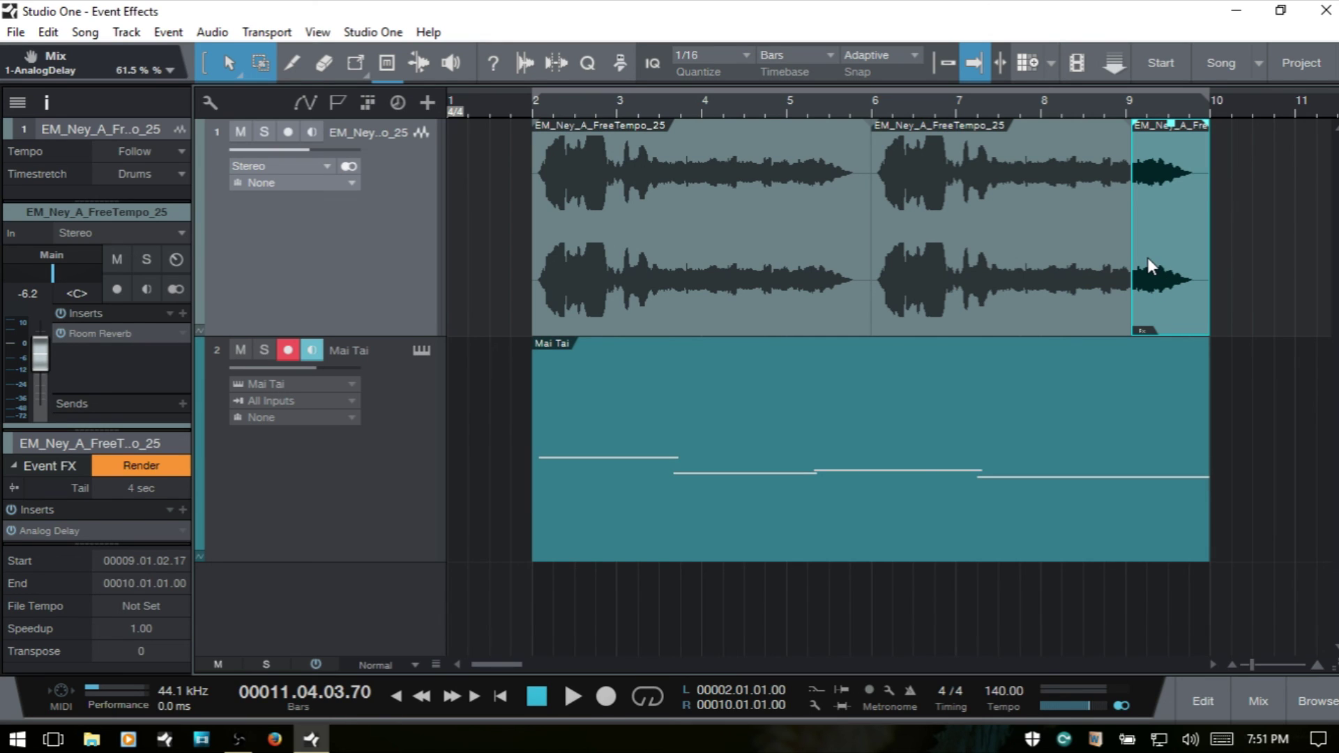